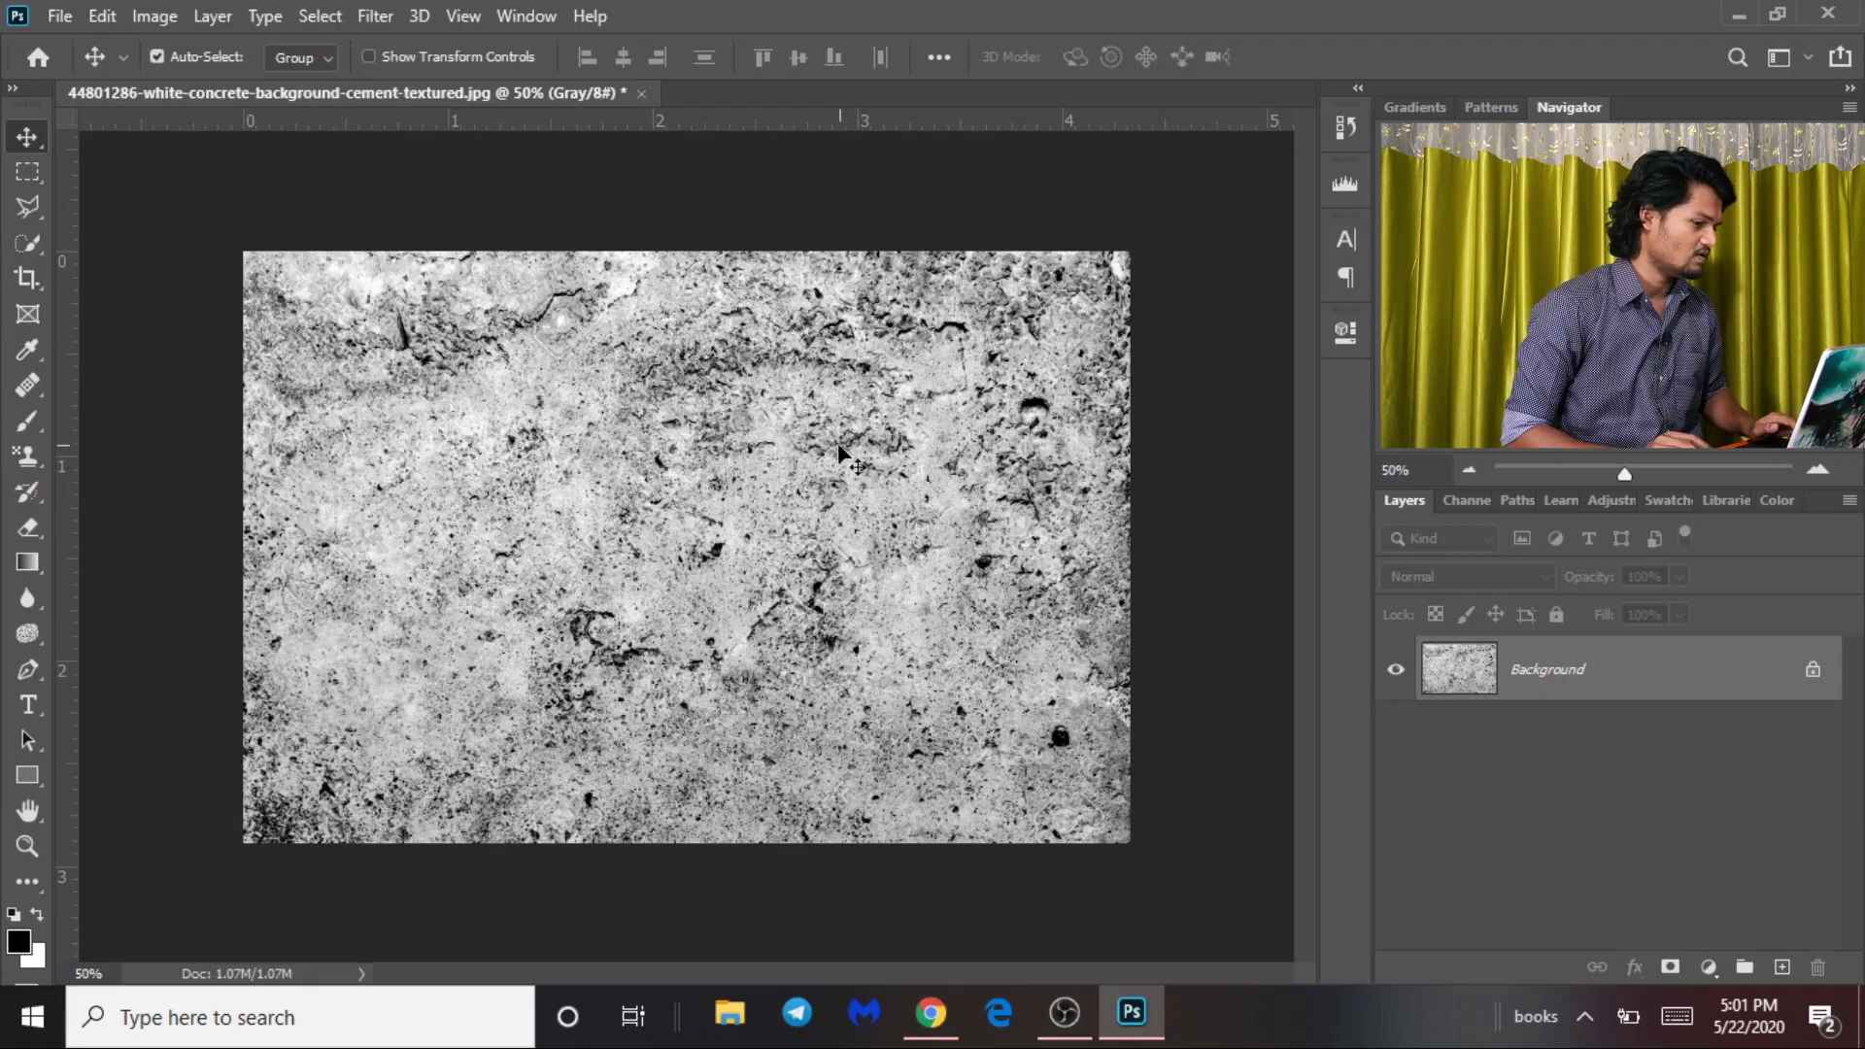
Dismiss the locked Background layer warning and switch to the Rectangular Marquee tool.
drag(837, 445, 846, 461)
click(1178, 449)
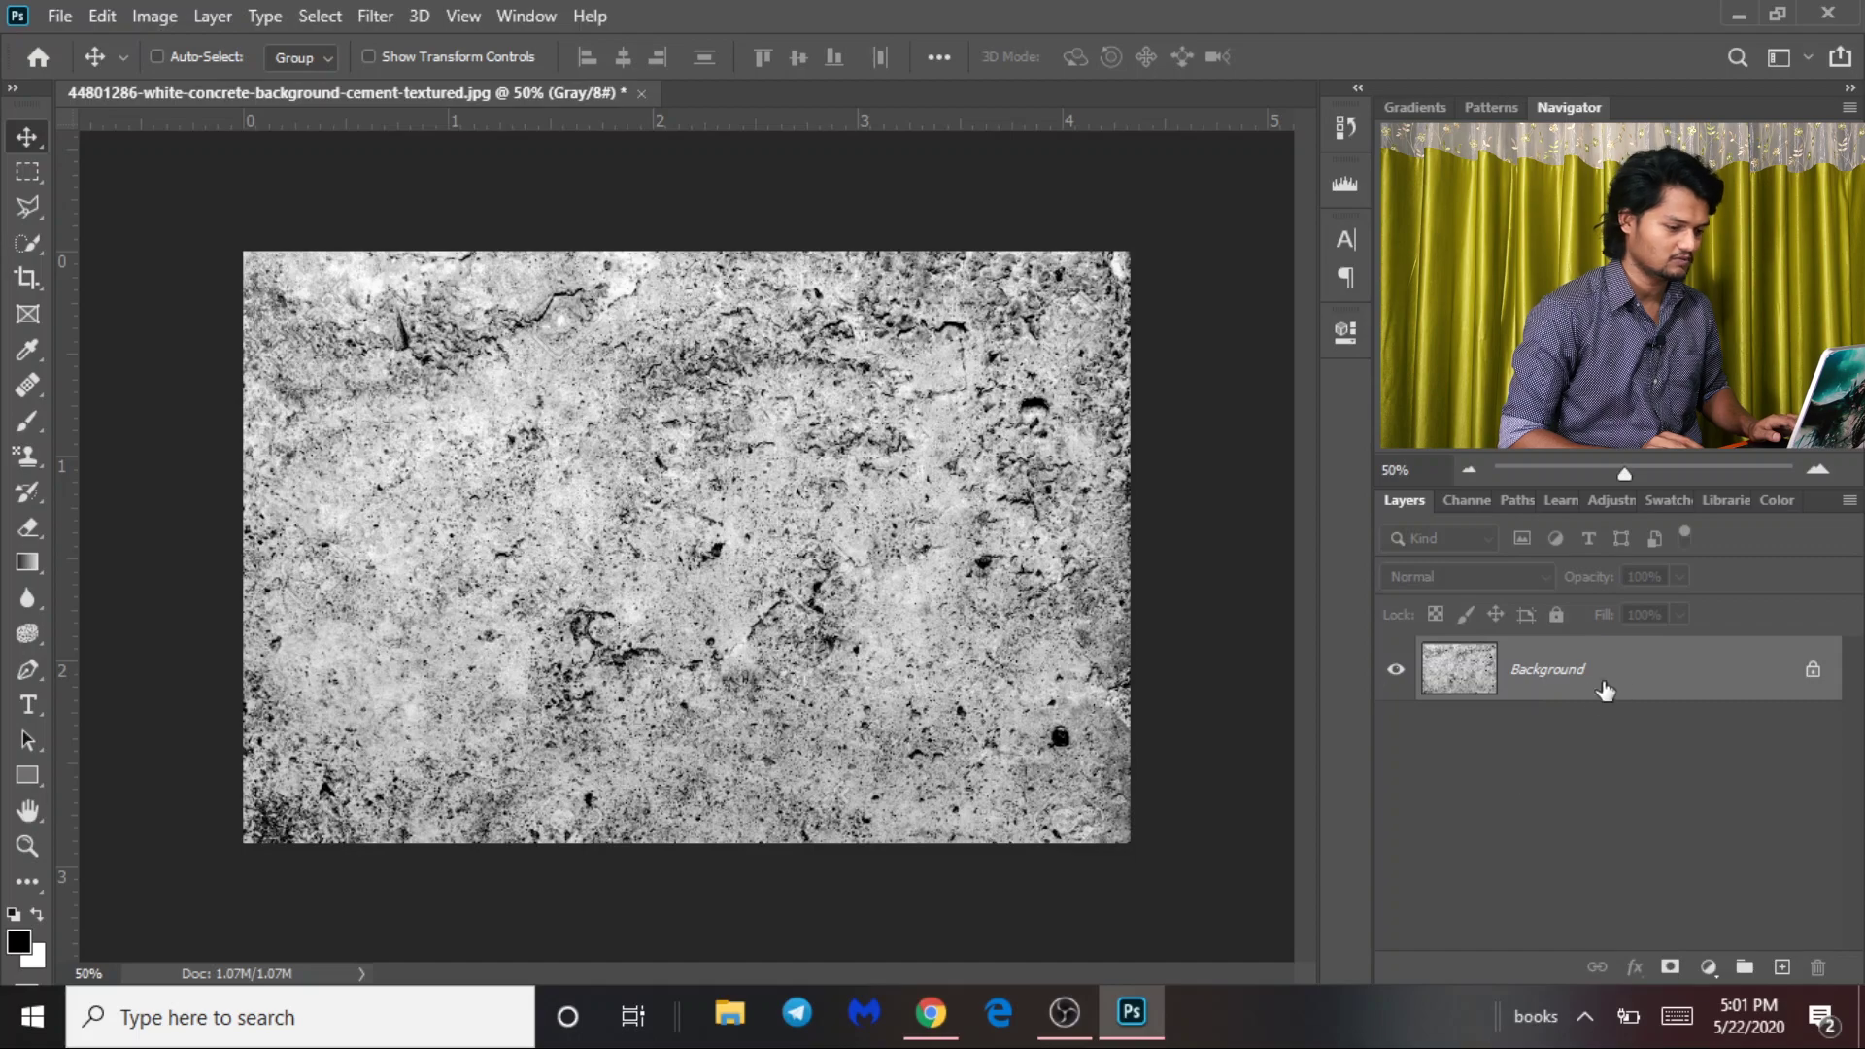
click(22, 175)
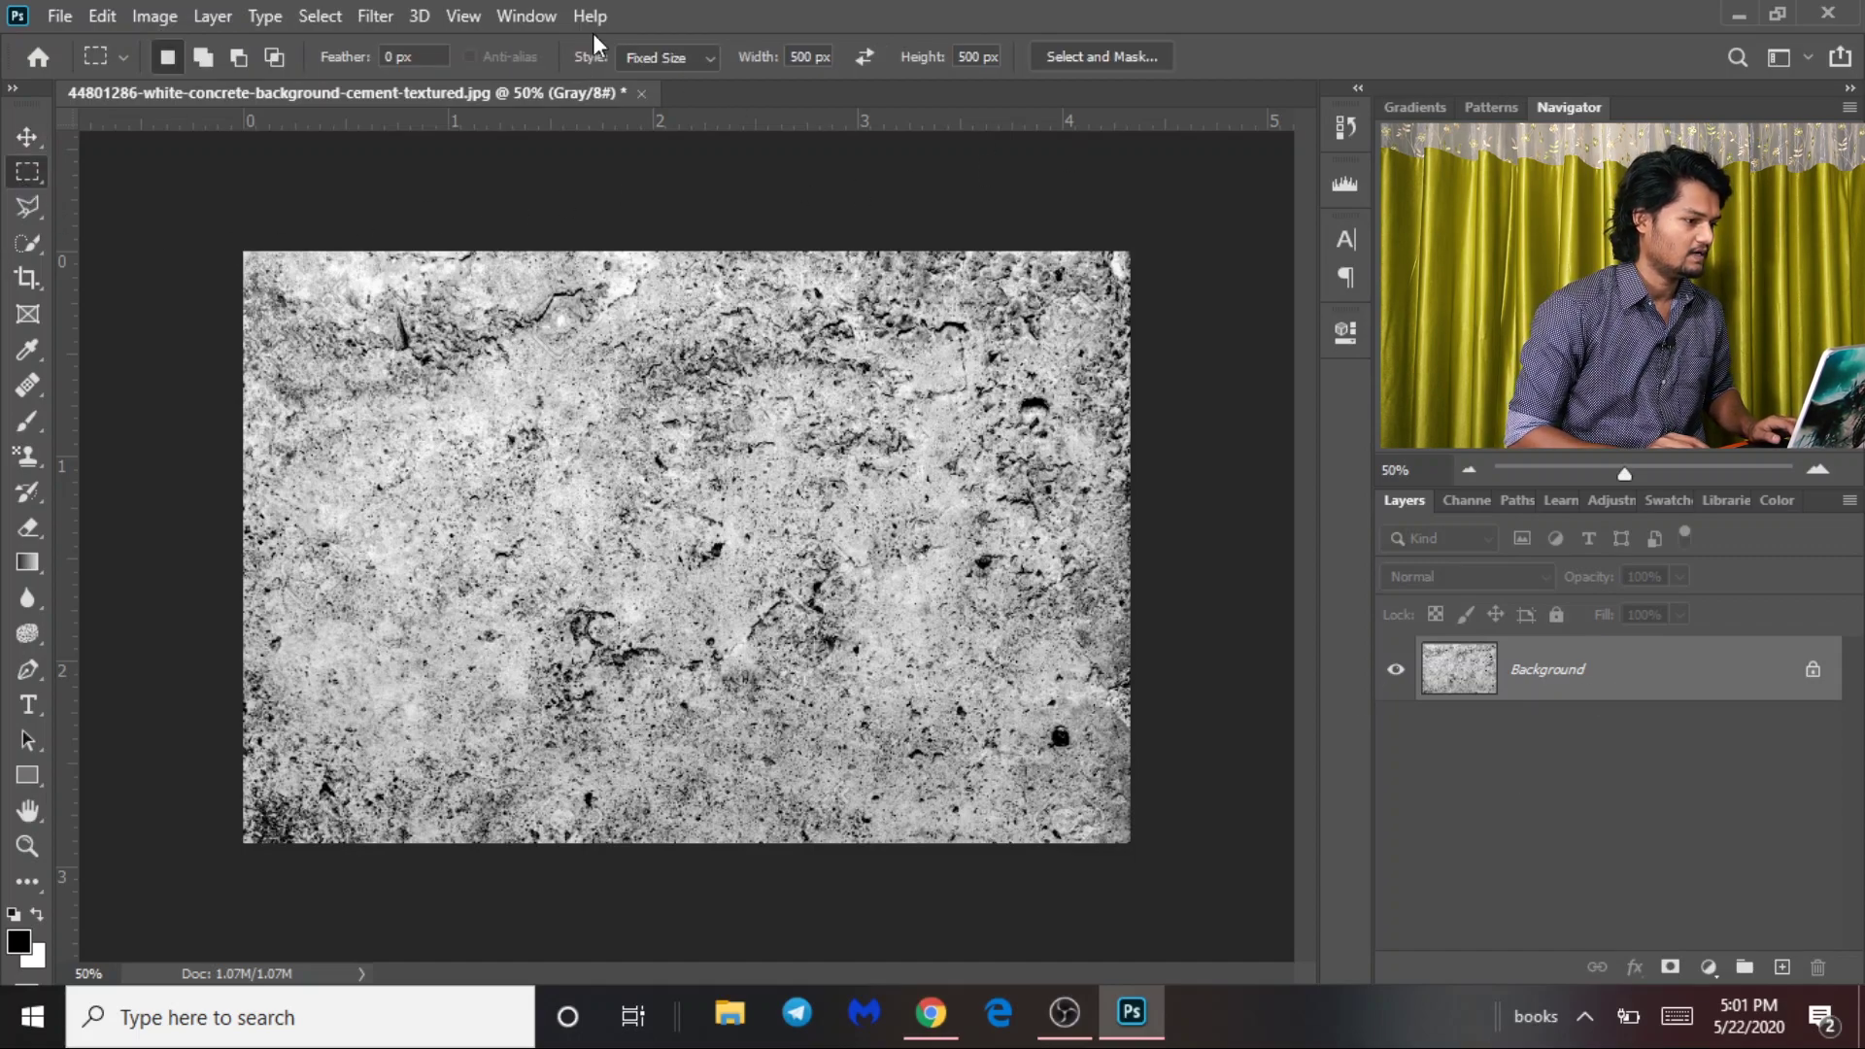
Copy a fixed 500 × 500 px square of the concrete and start a matching new document.
click(715, 61)
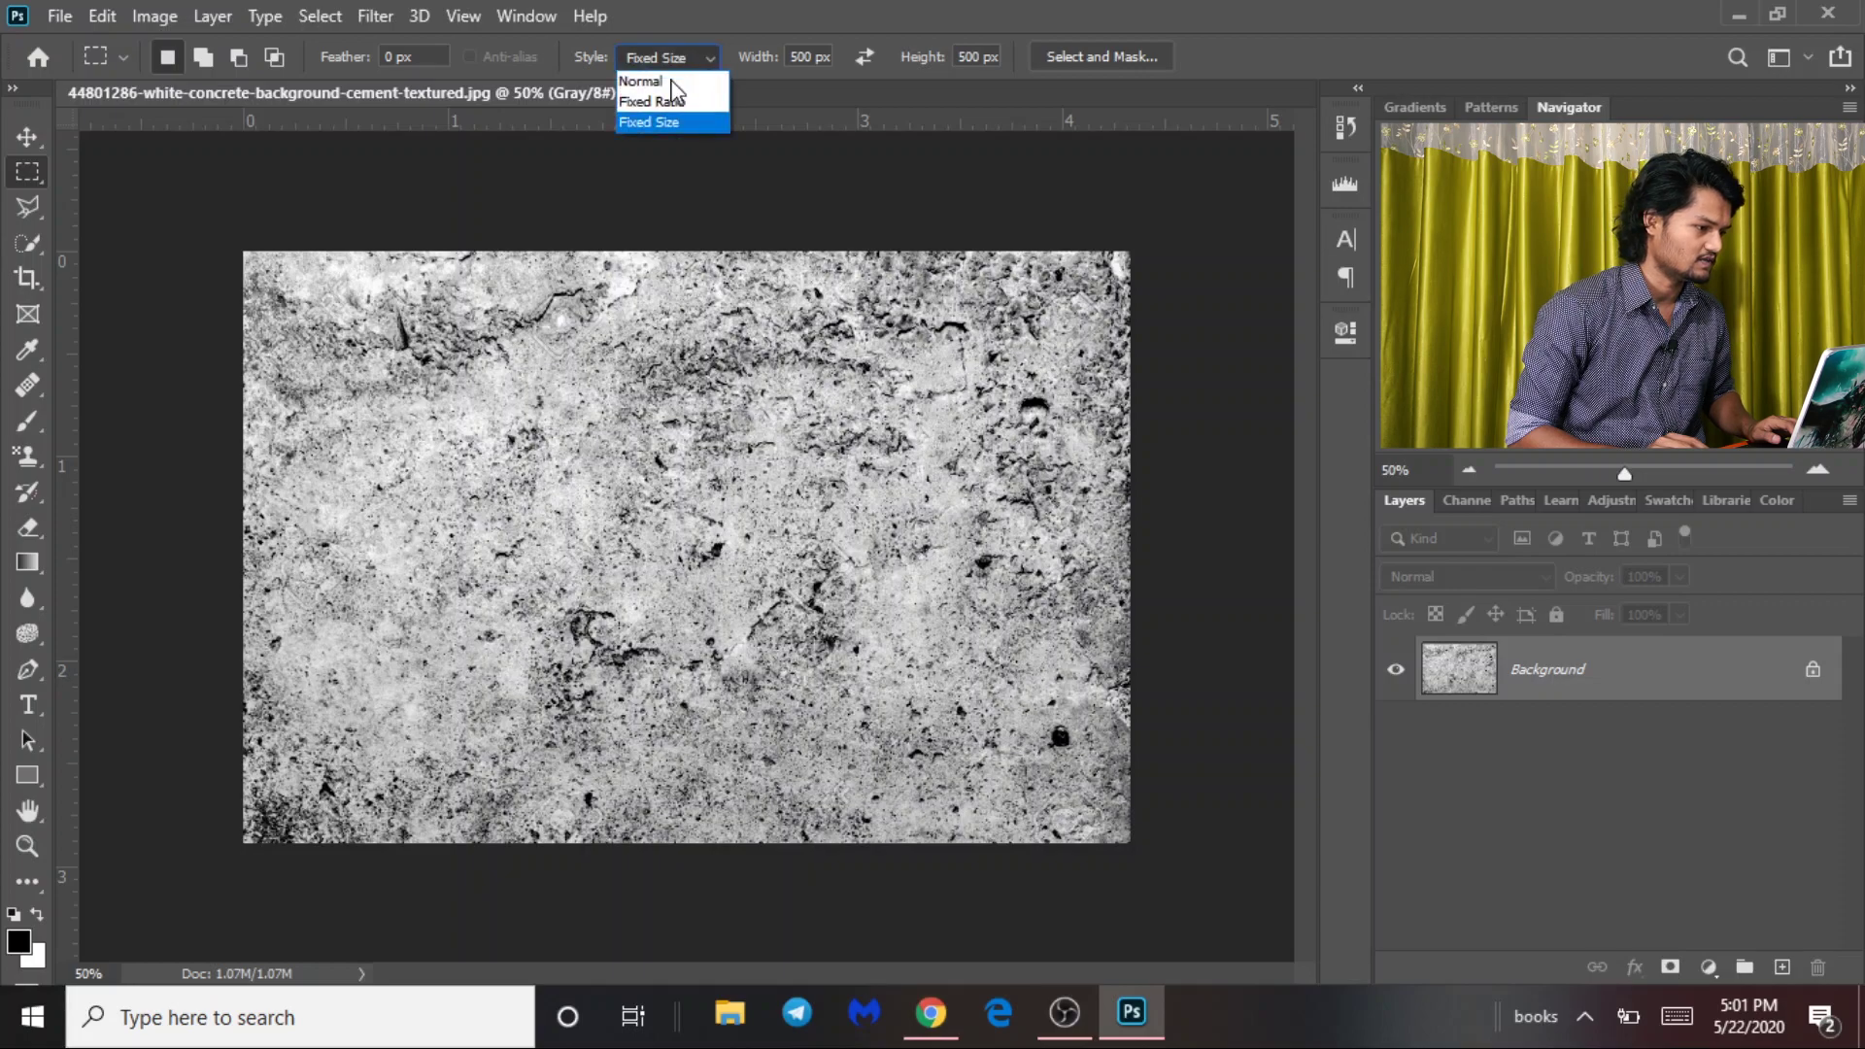
click(653, 120)
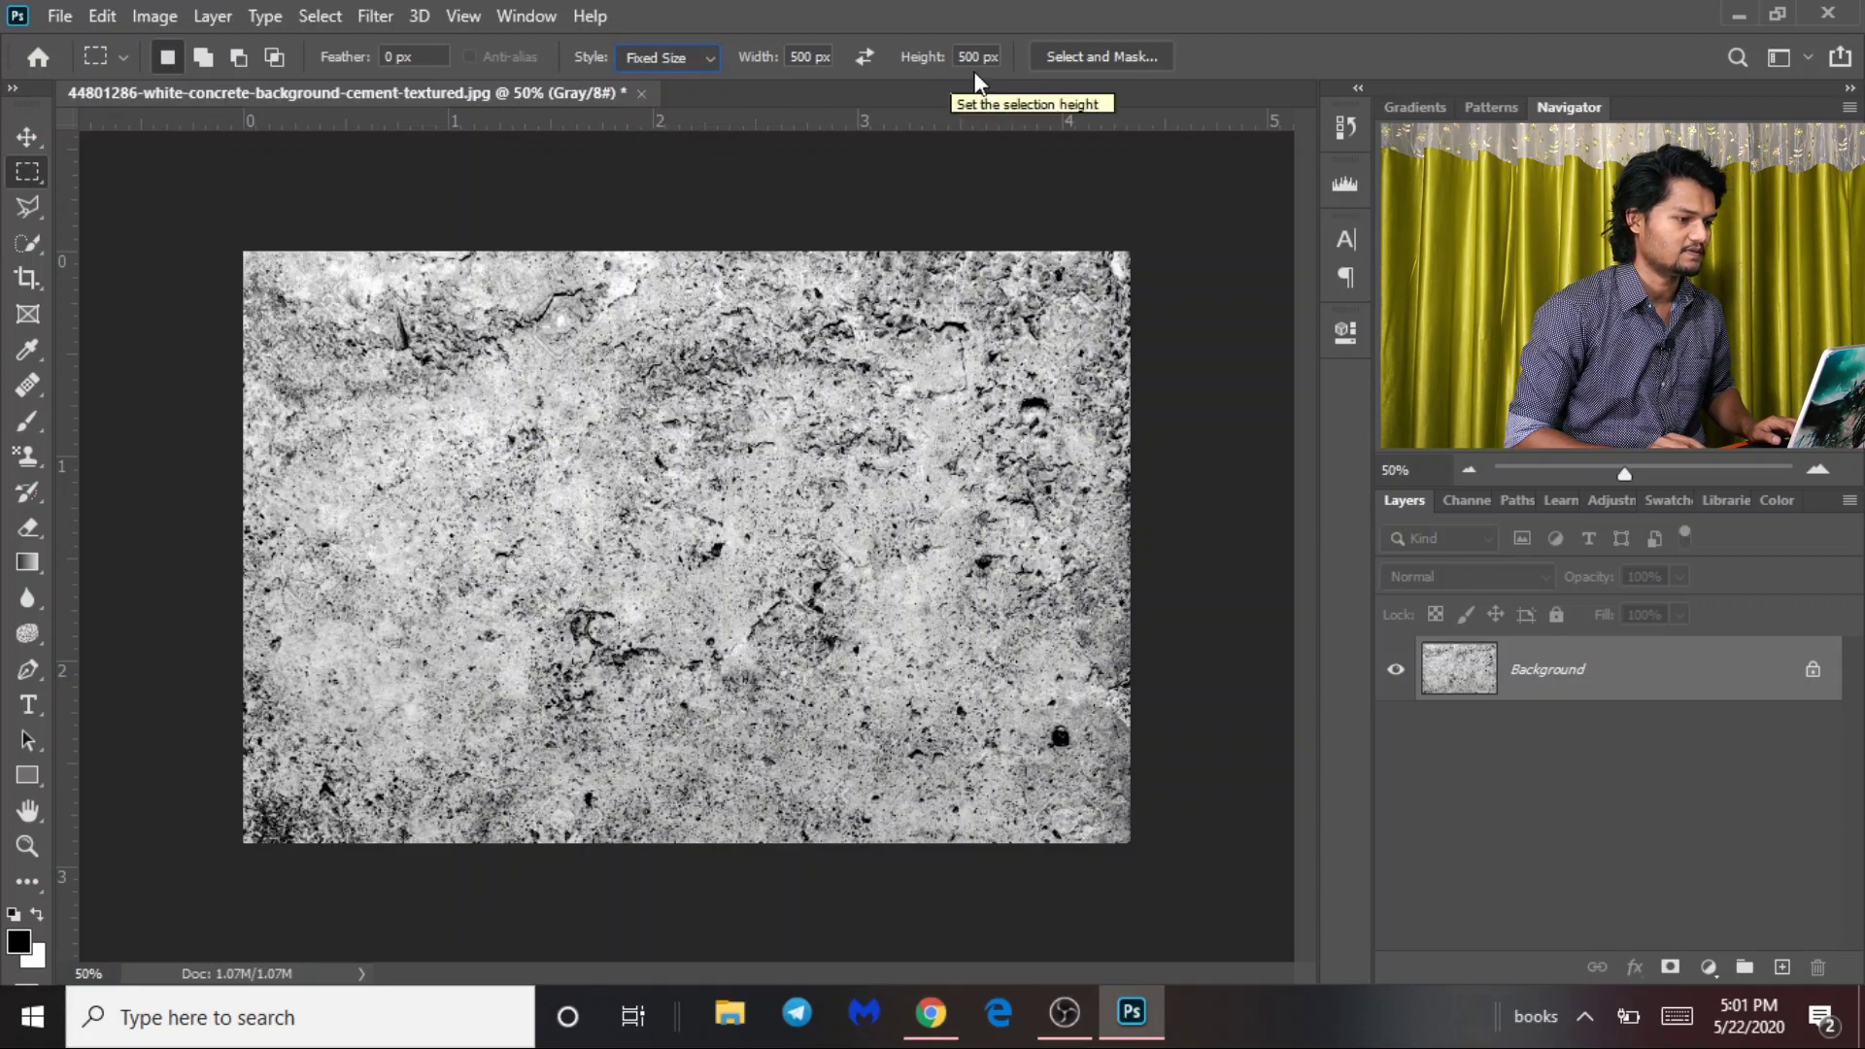
click(942, 670)
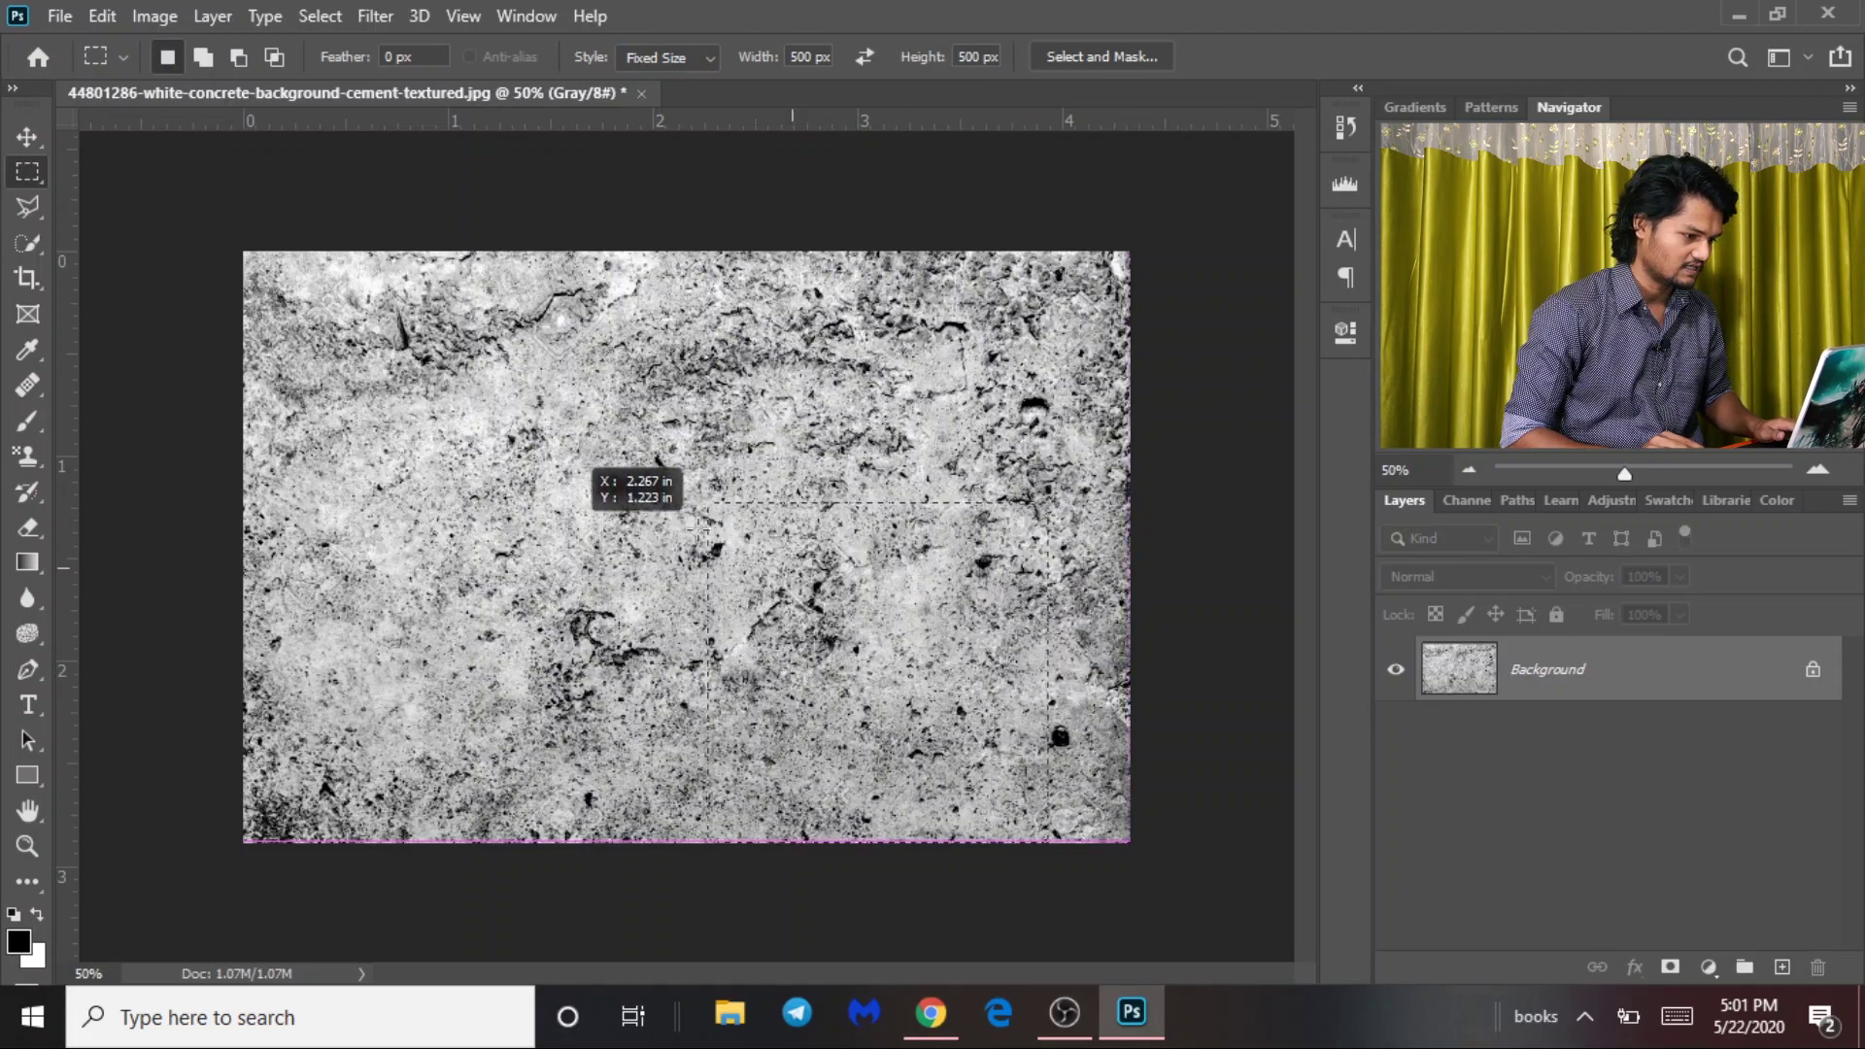
mouse_move(993, 717)
mouse_down()
mouse_move(416, 388)
mouse_move(411, 403)
mouse_up()
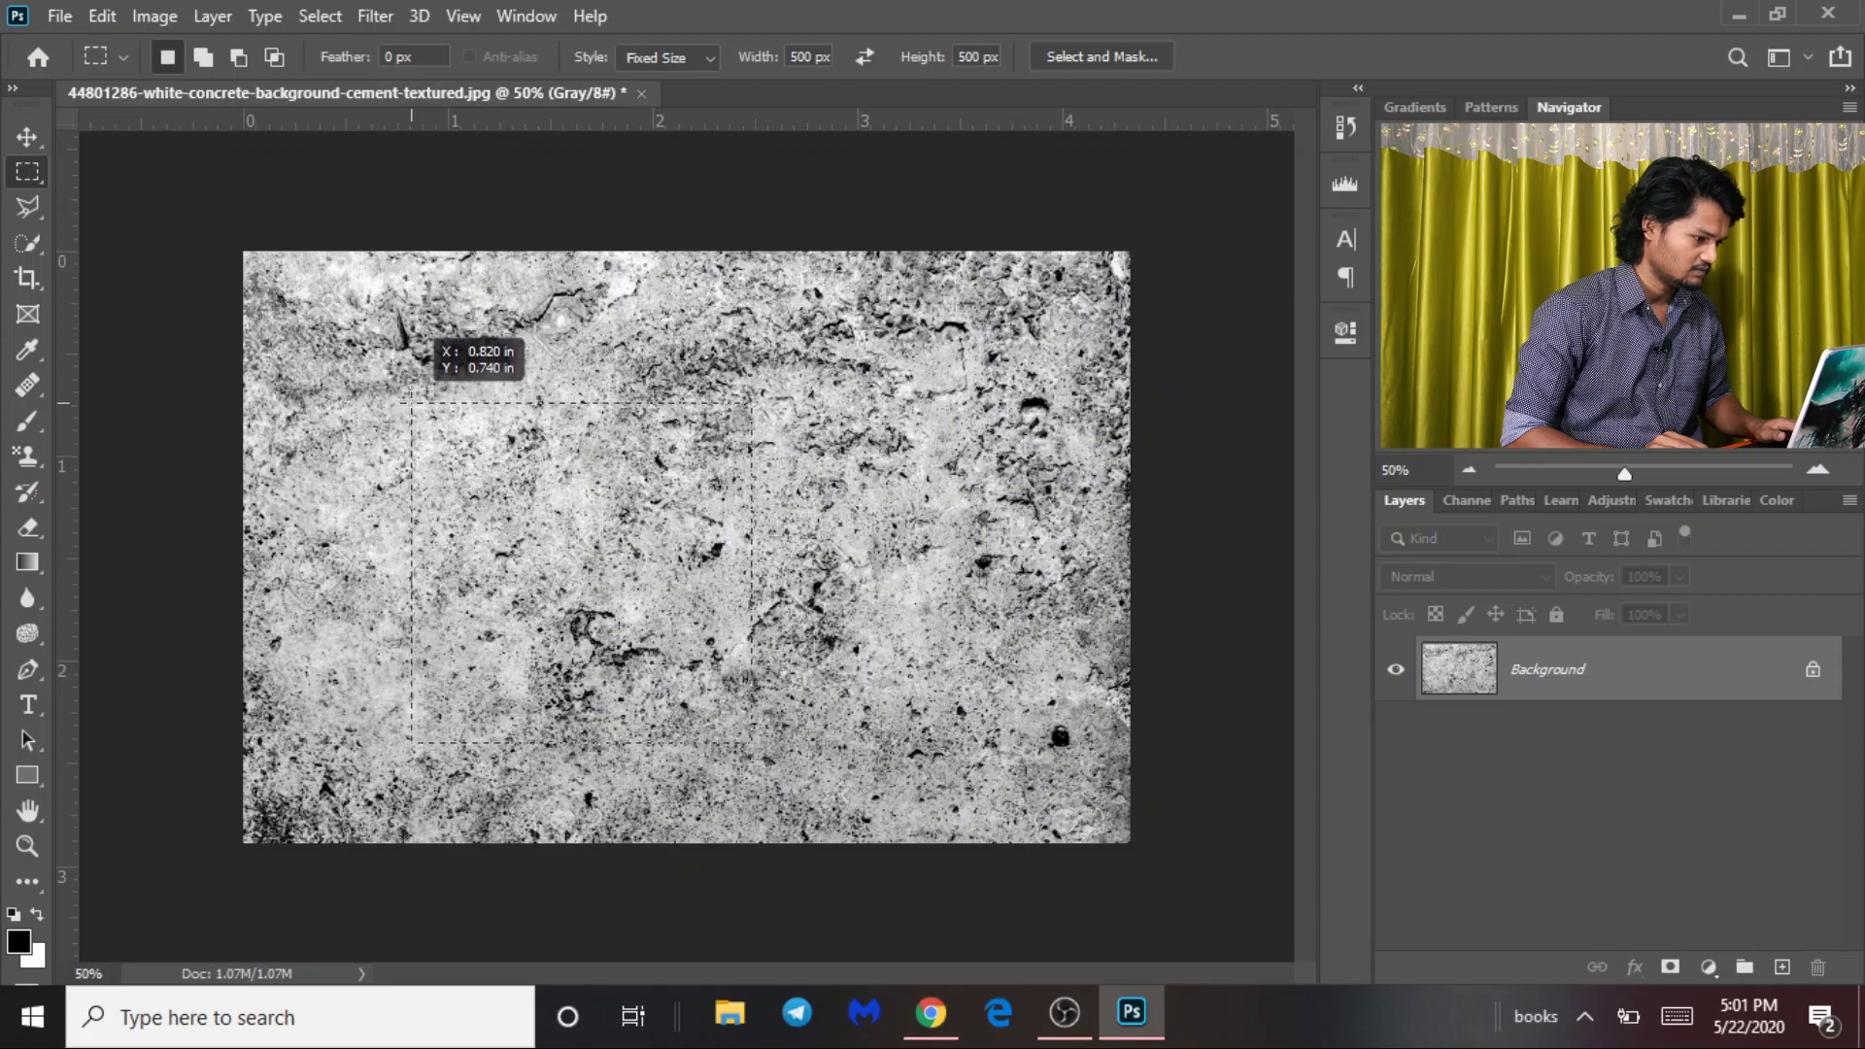
drag(411, 403, 411, 403)
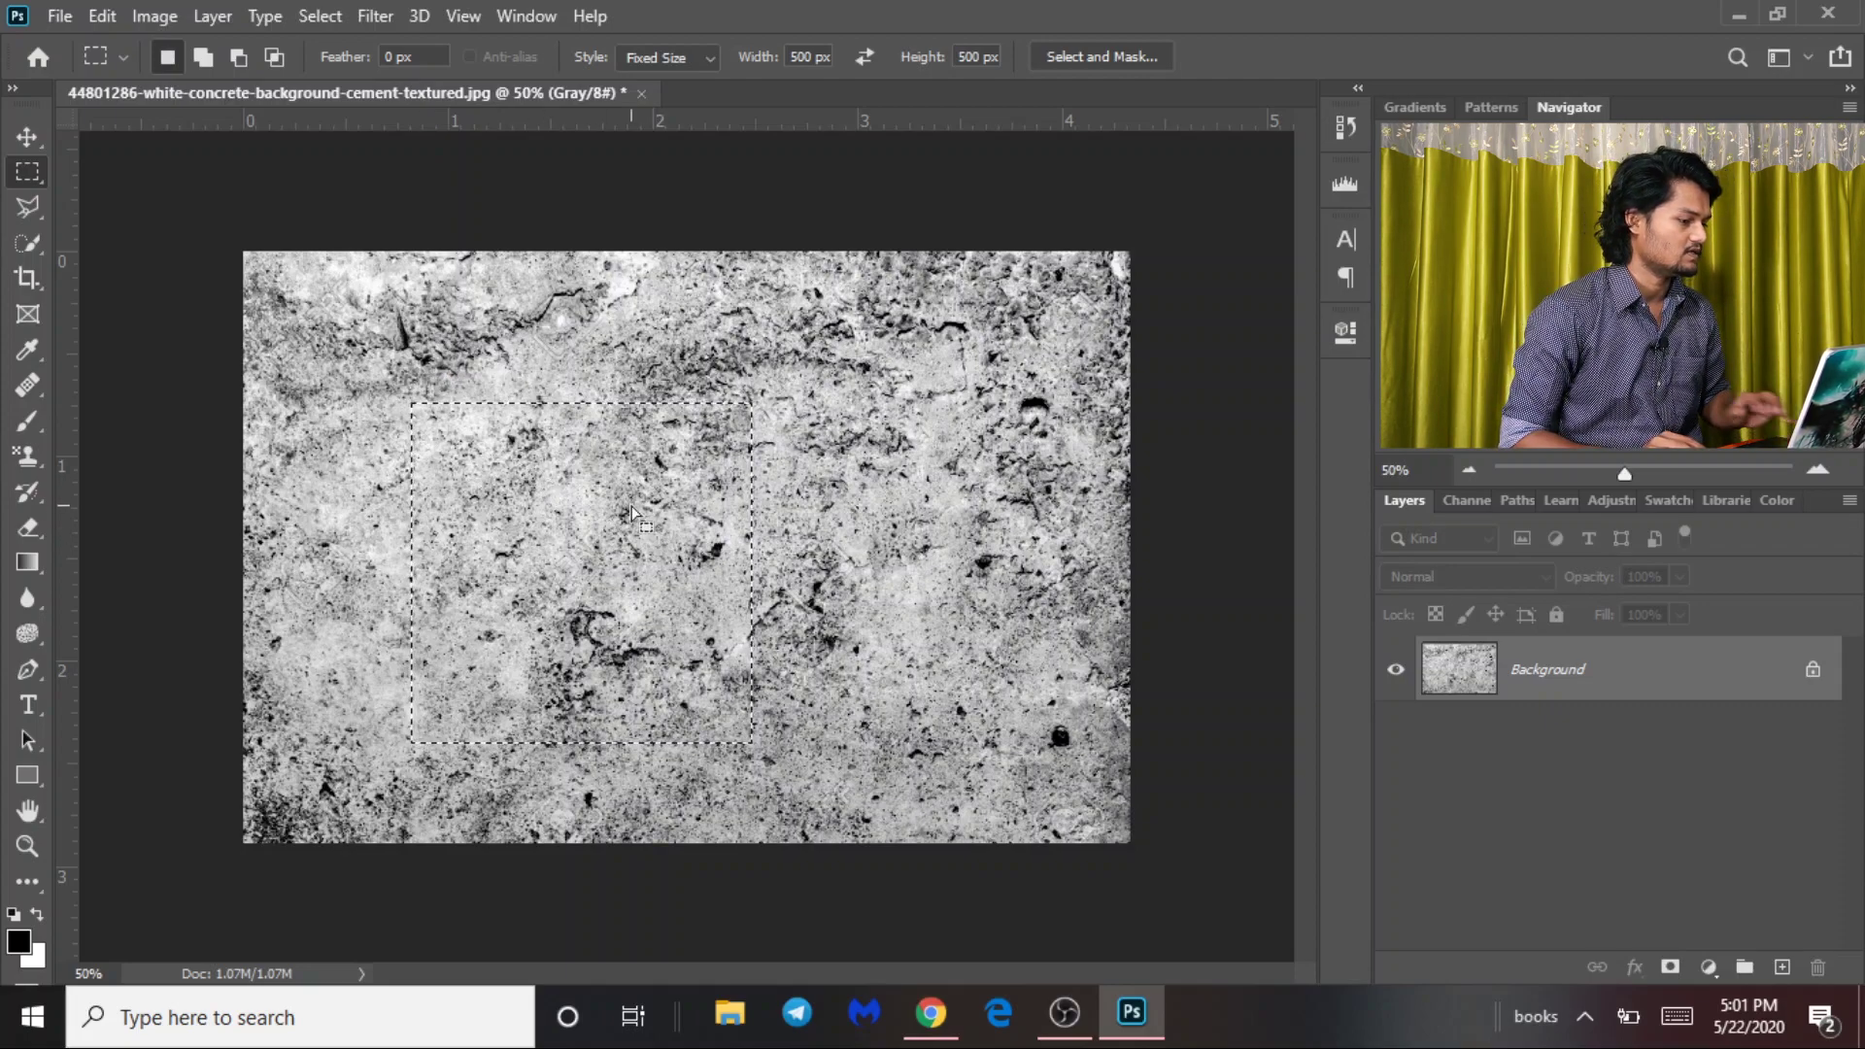
key(ctrl+c)
key(ctrl+n)
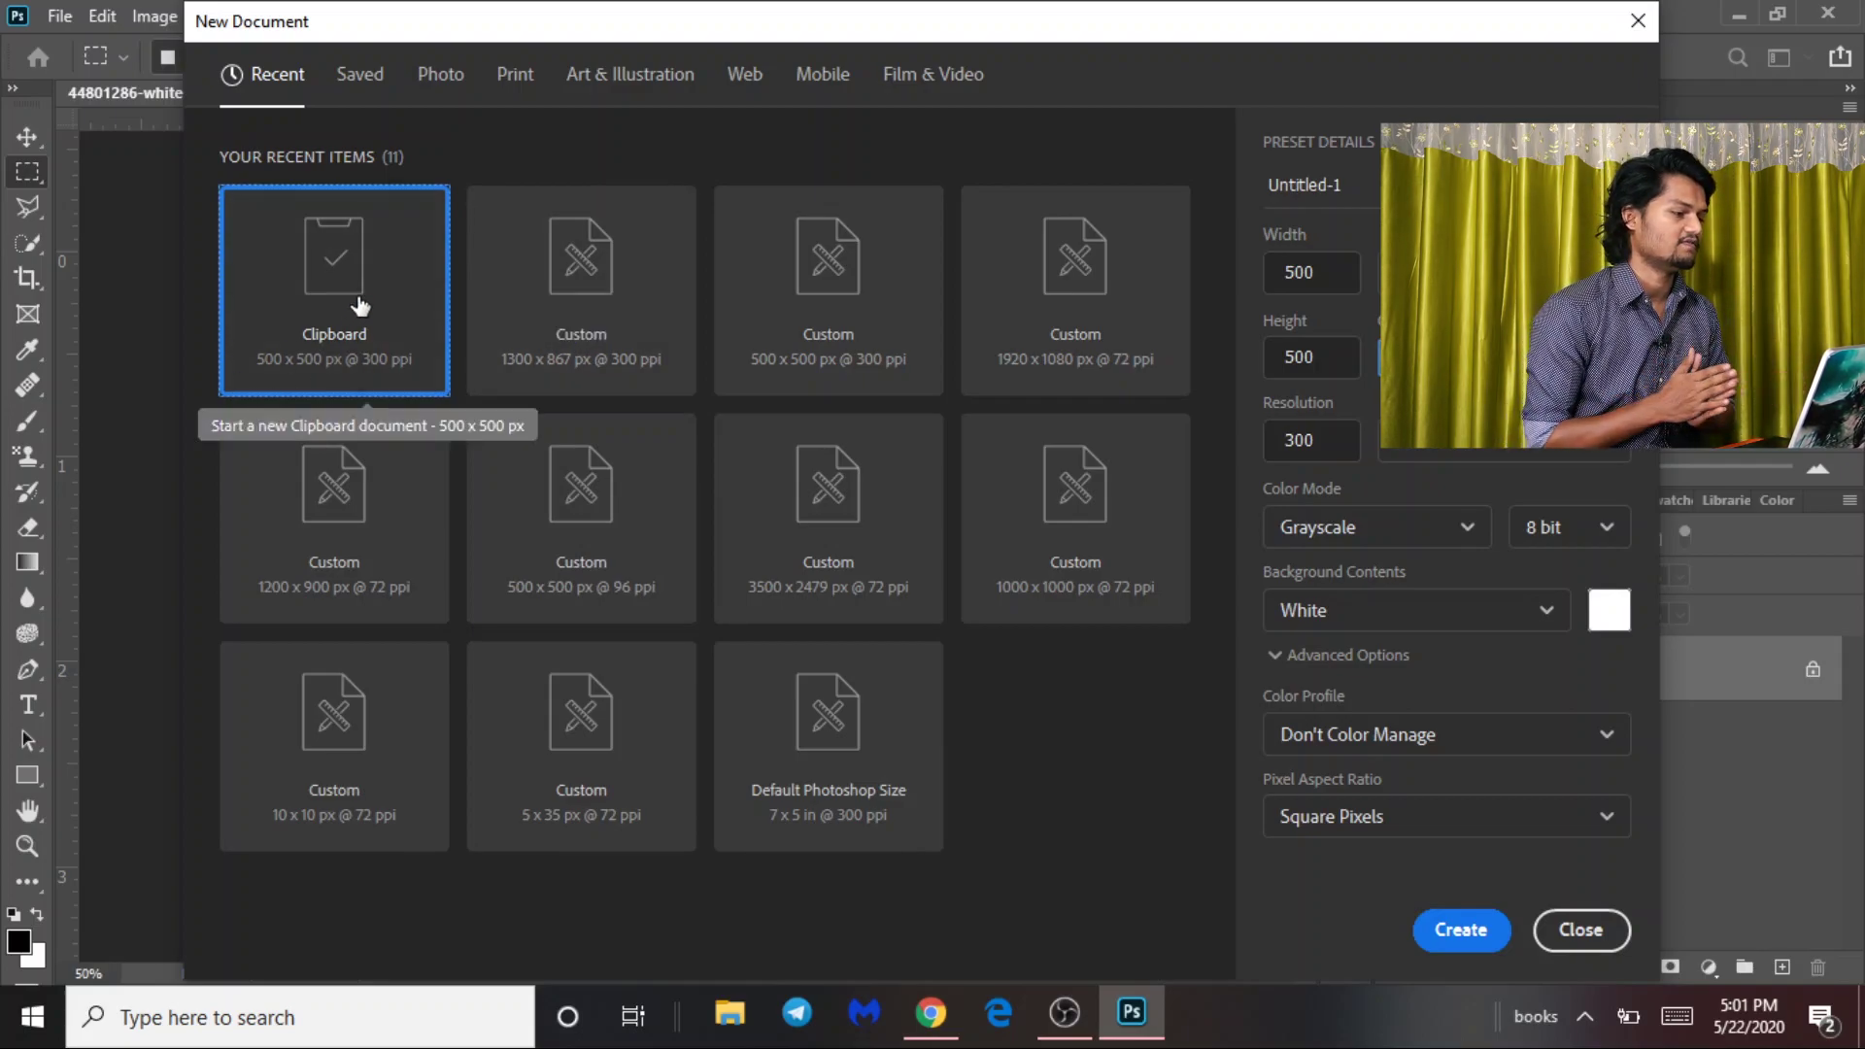
Create the 500 × 500 px document and paste the concrete square in as Layer 1.
click(1438, 929)
key(ctrl+v)
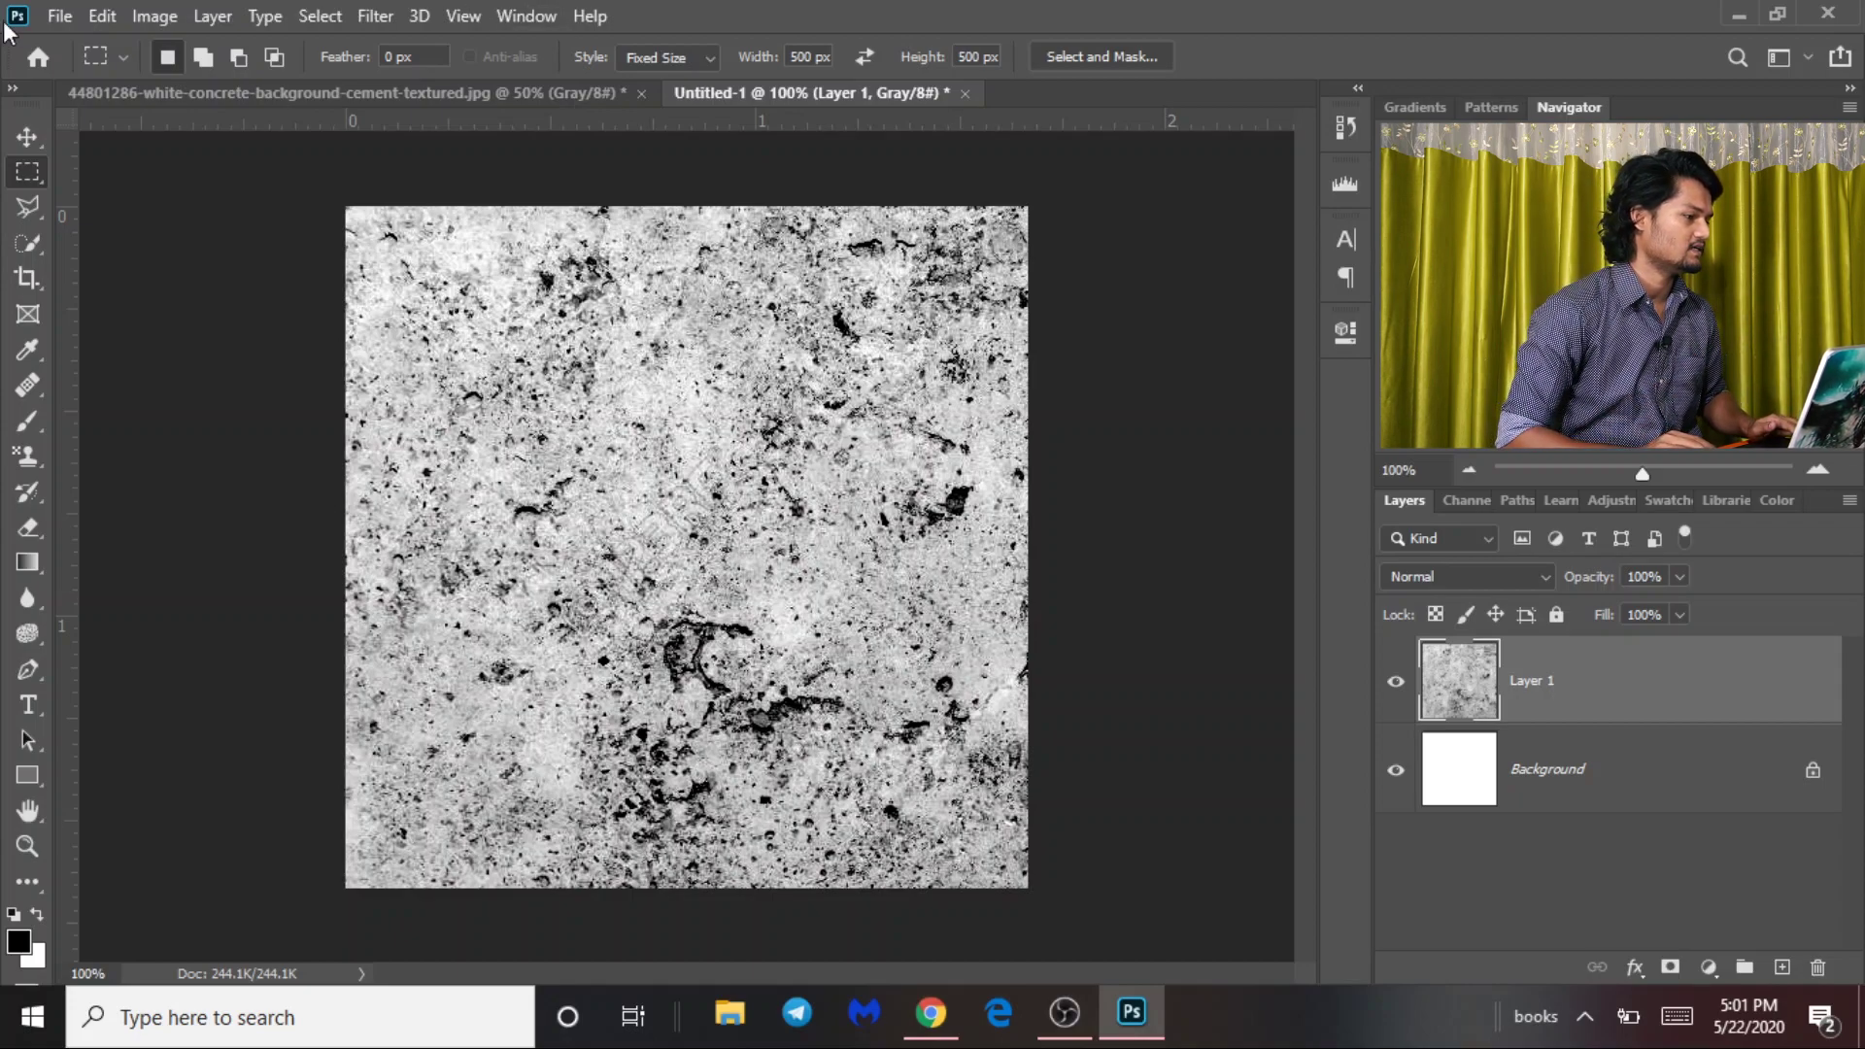
click(100, 17)
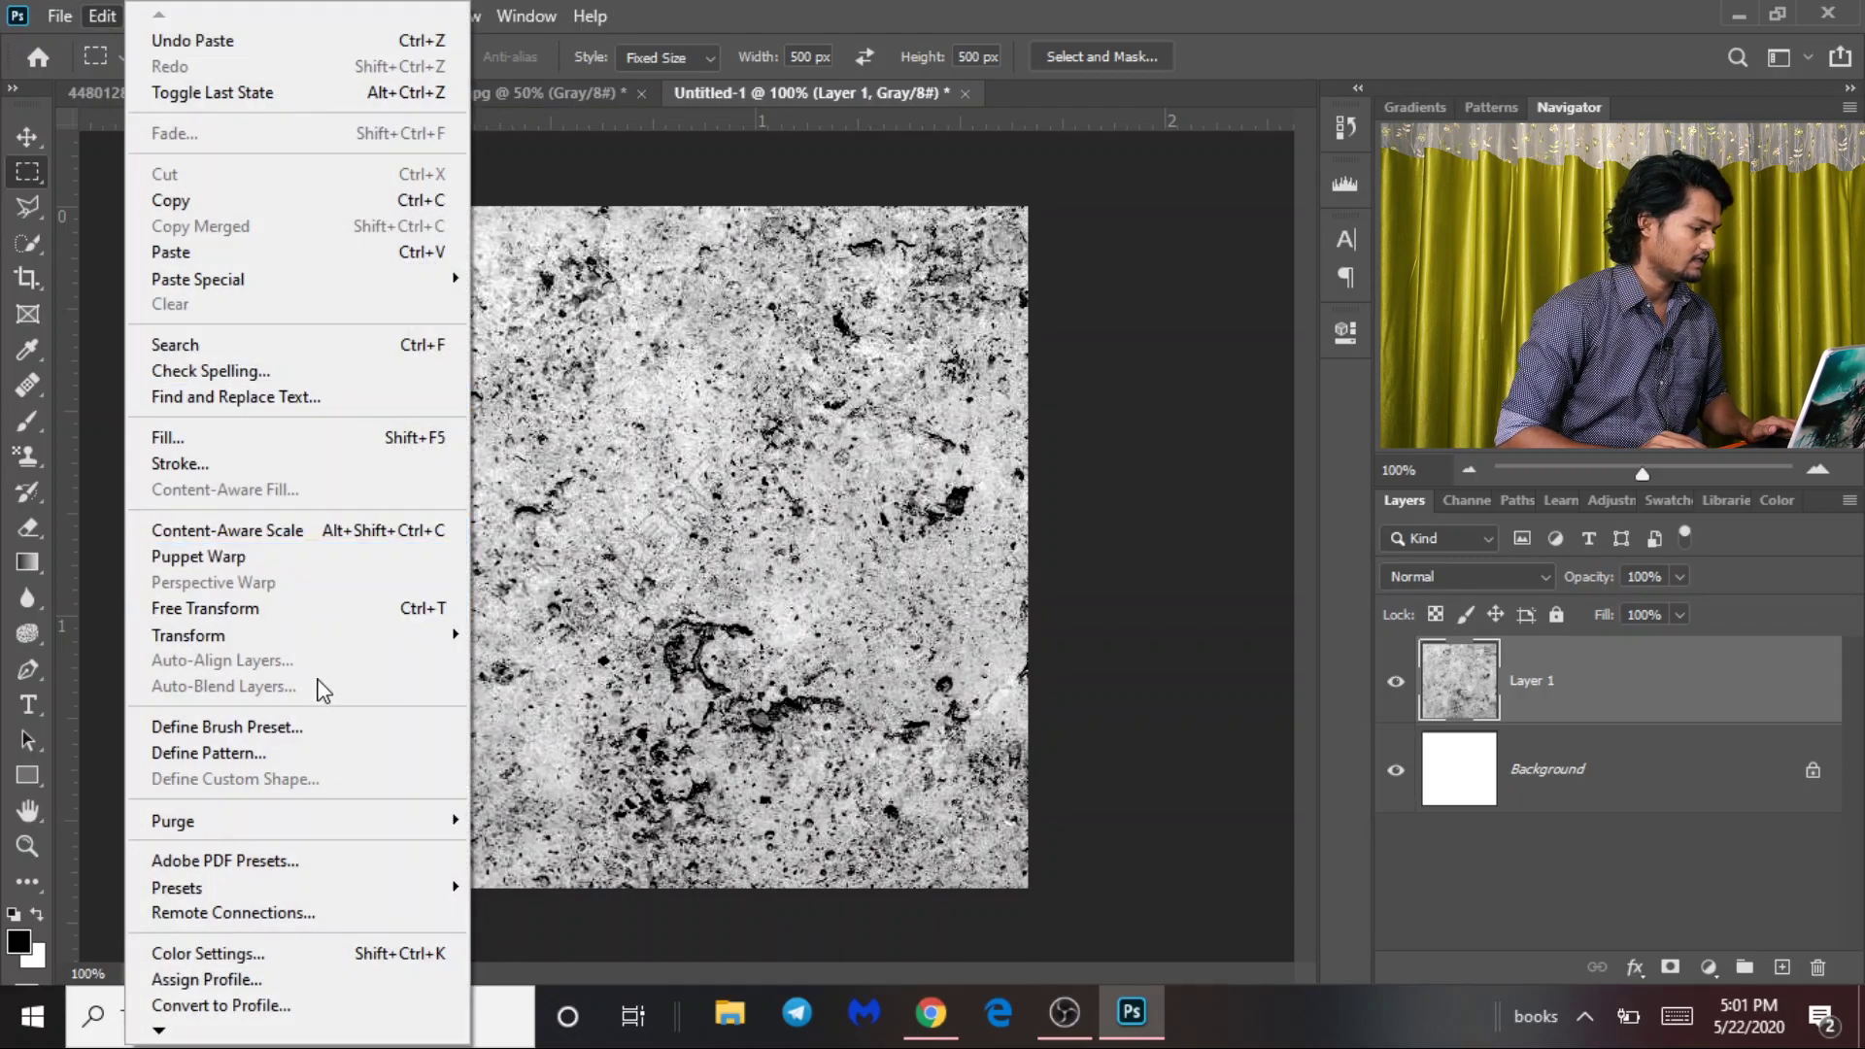
Define the pasted concrete square as a new pattern named 'manidepep'.
click(323, 754)
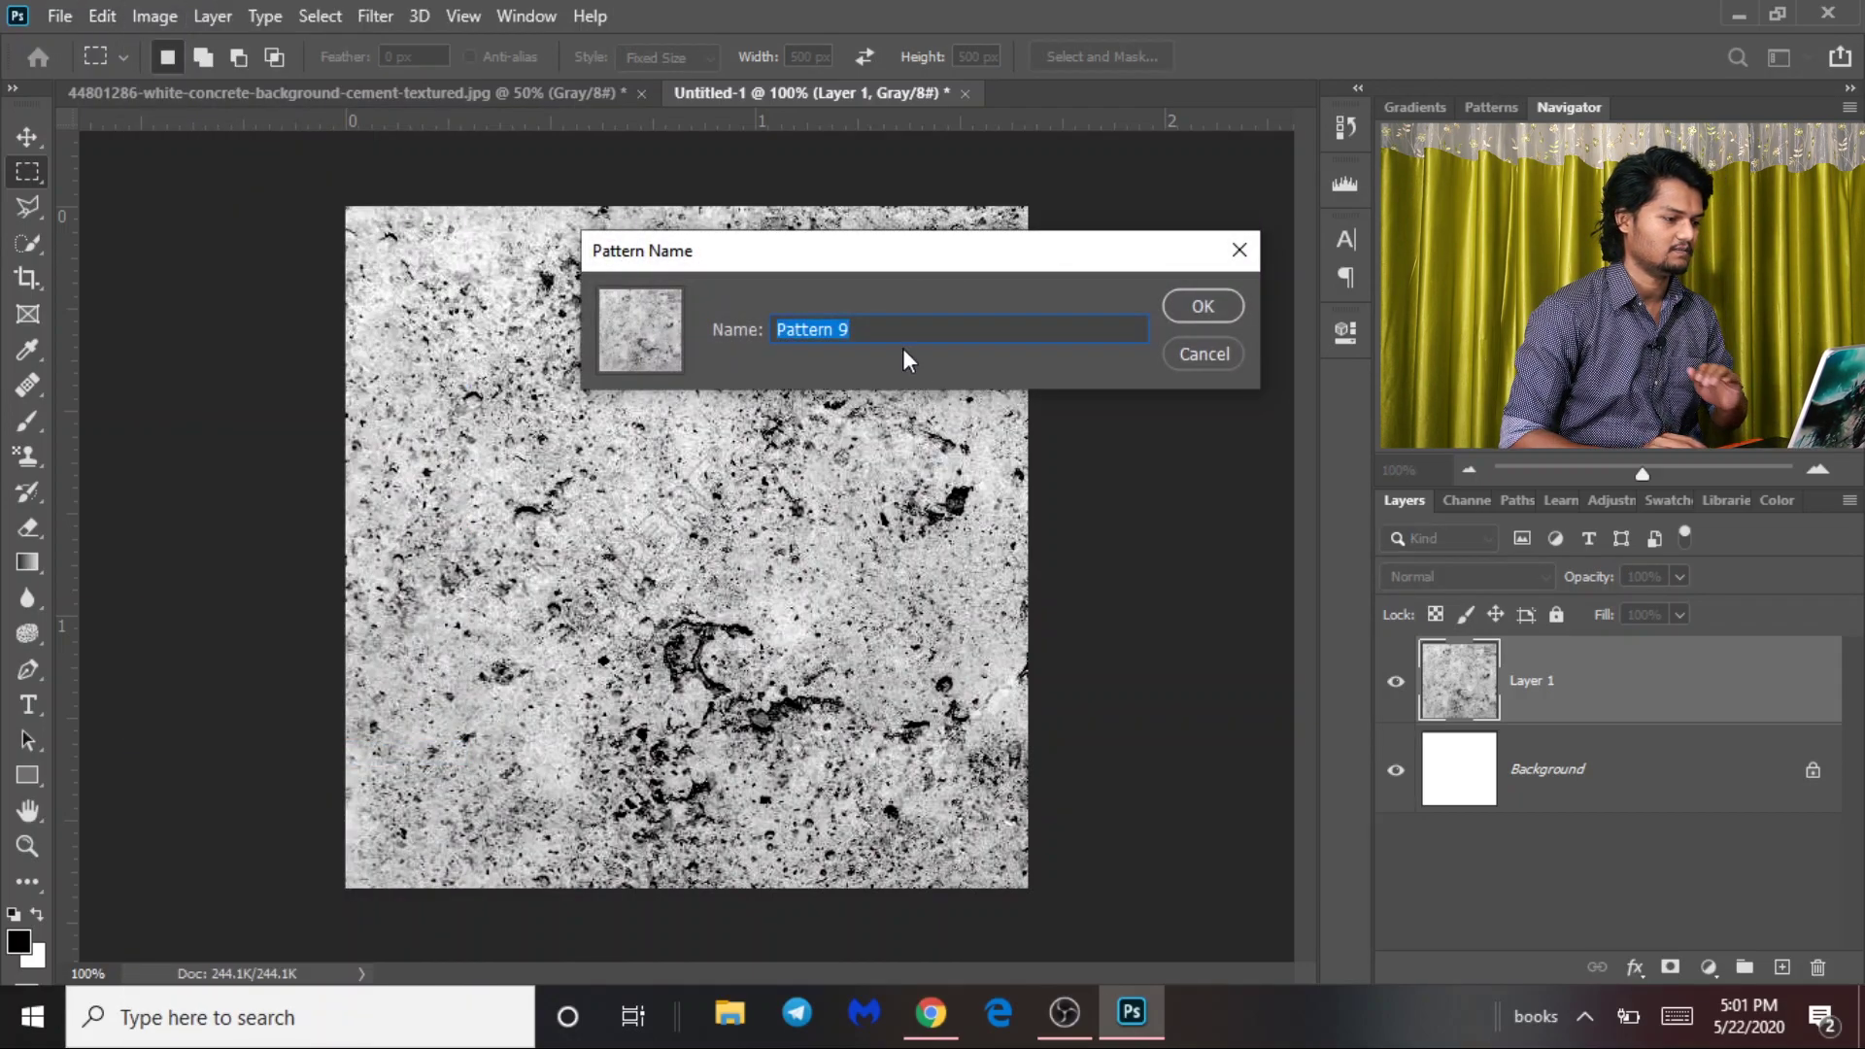
click(879, 336)
key(ctrl+a)
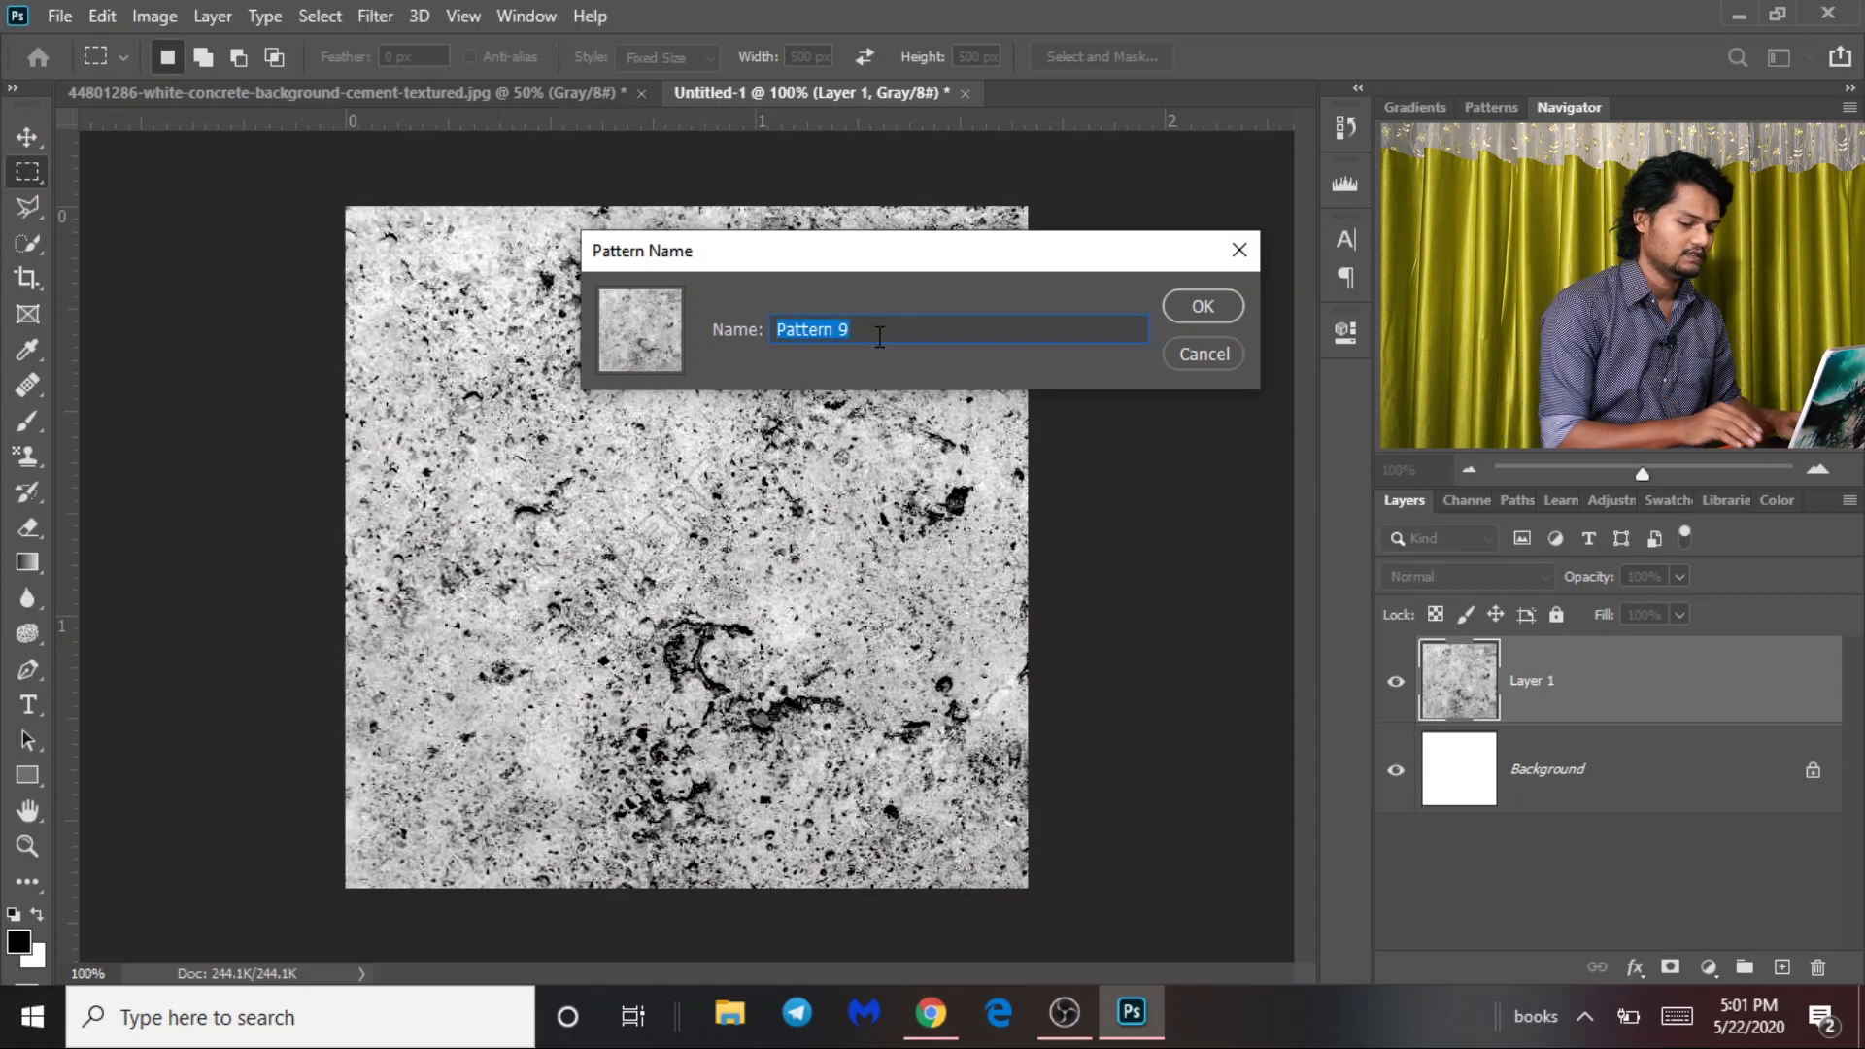
key(BackSpace)
text(manidepe)
key(BackSpace)
text(ep)
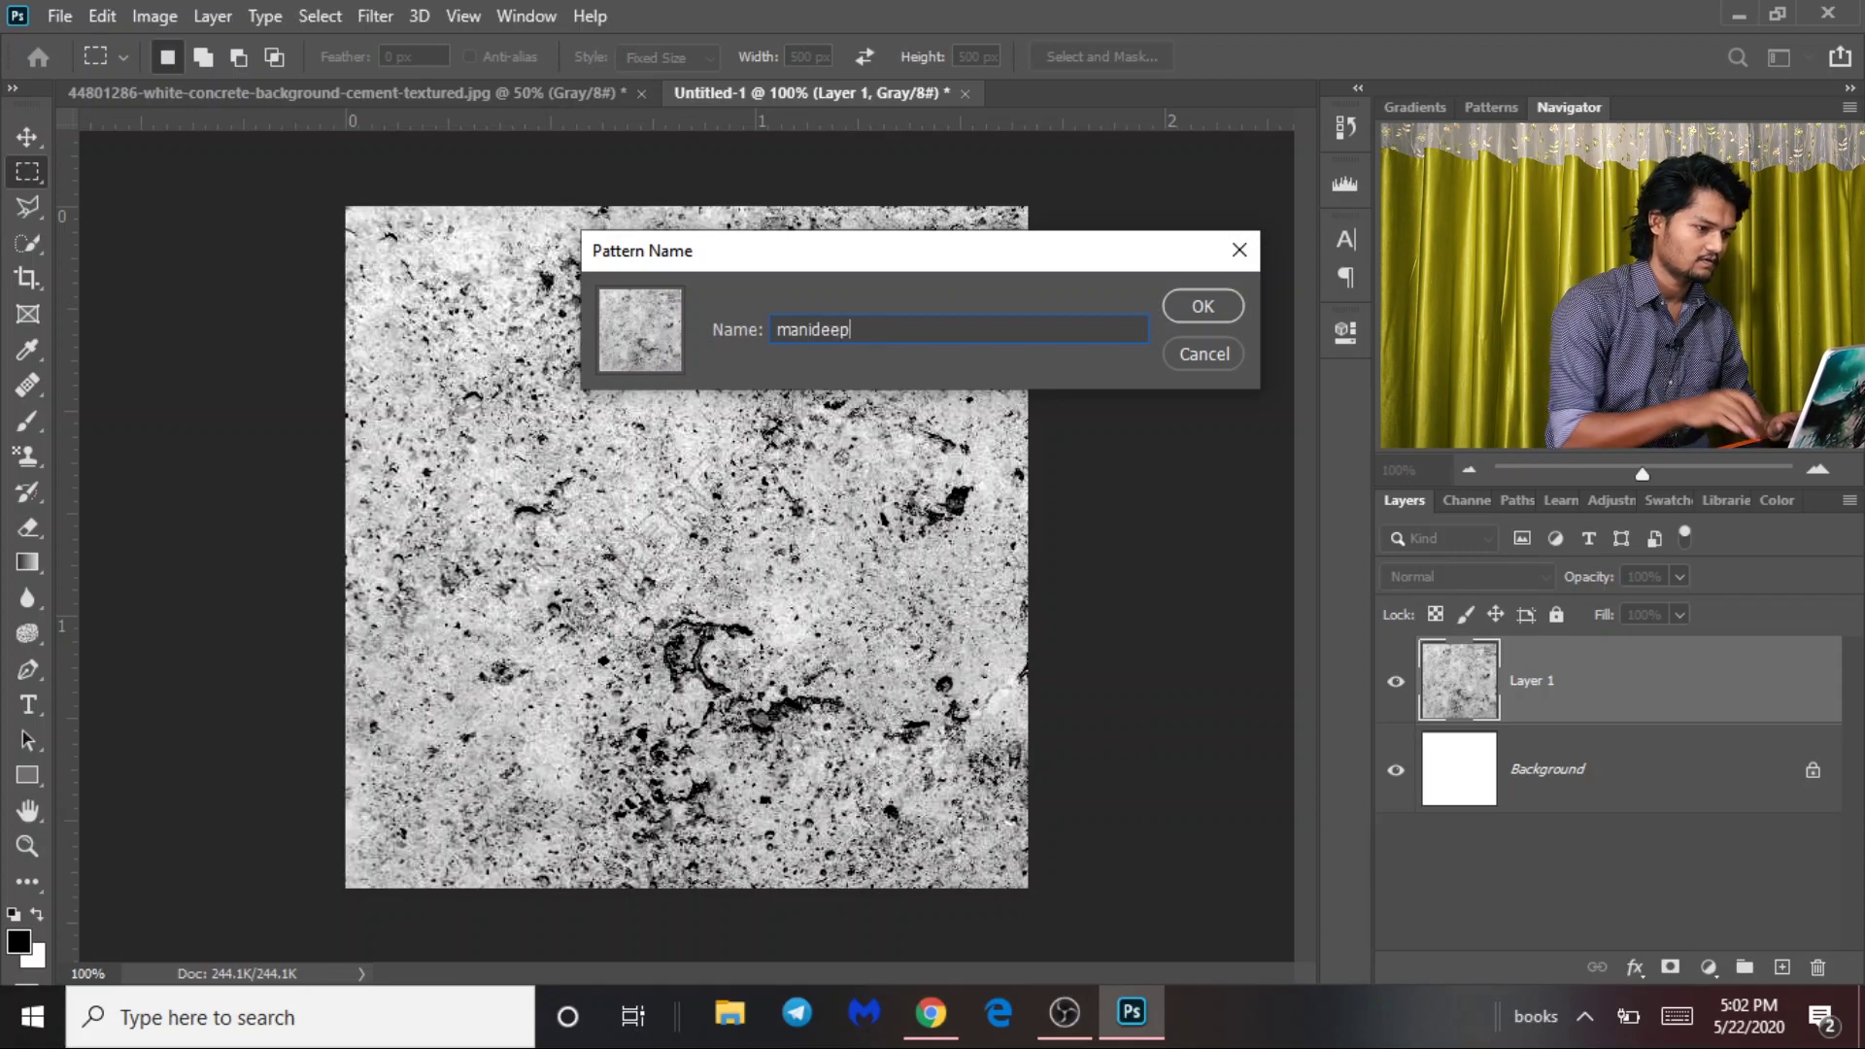
click(1205, 307)
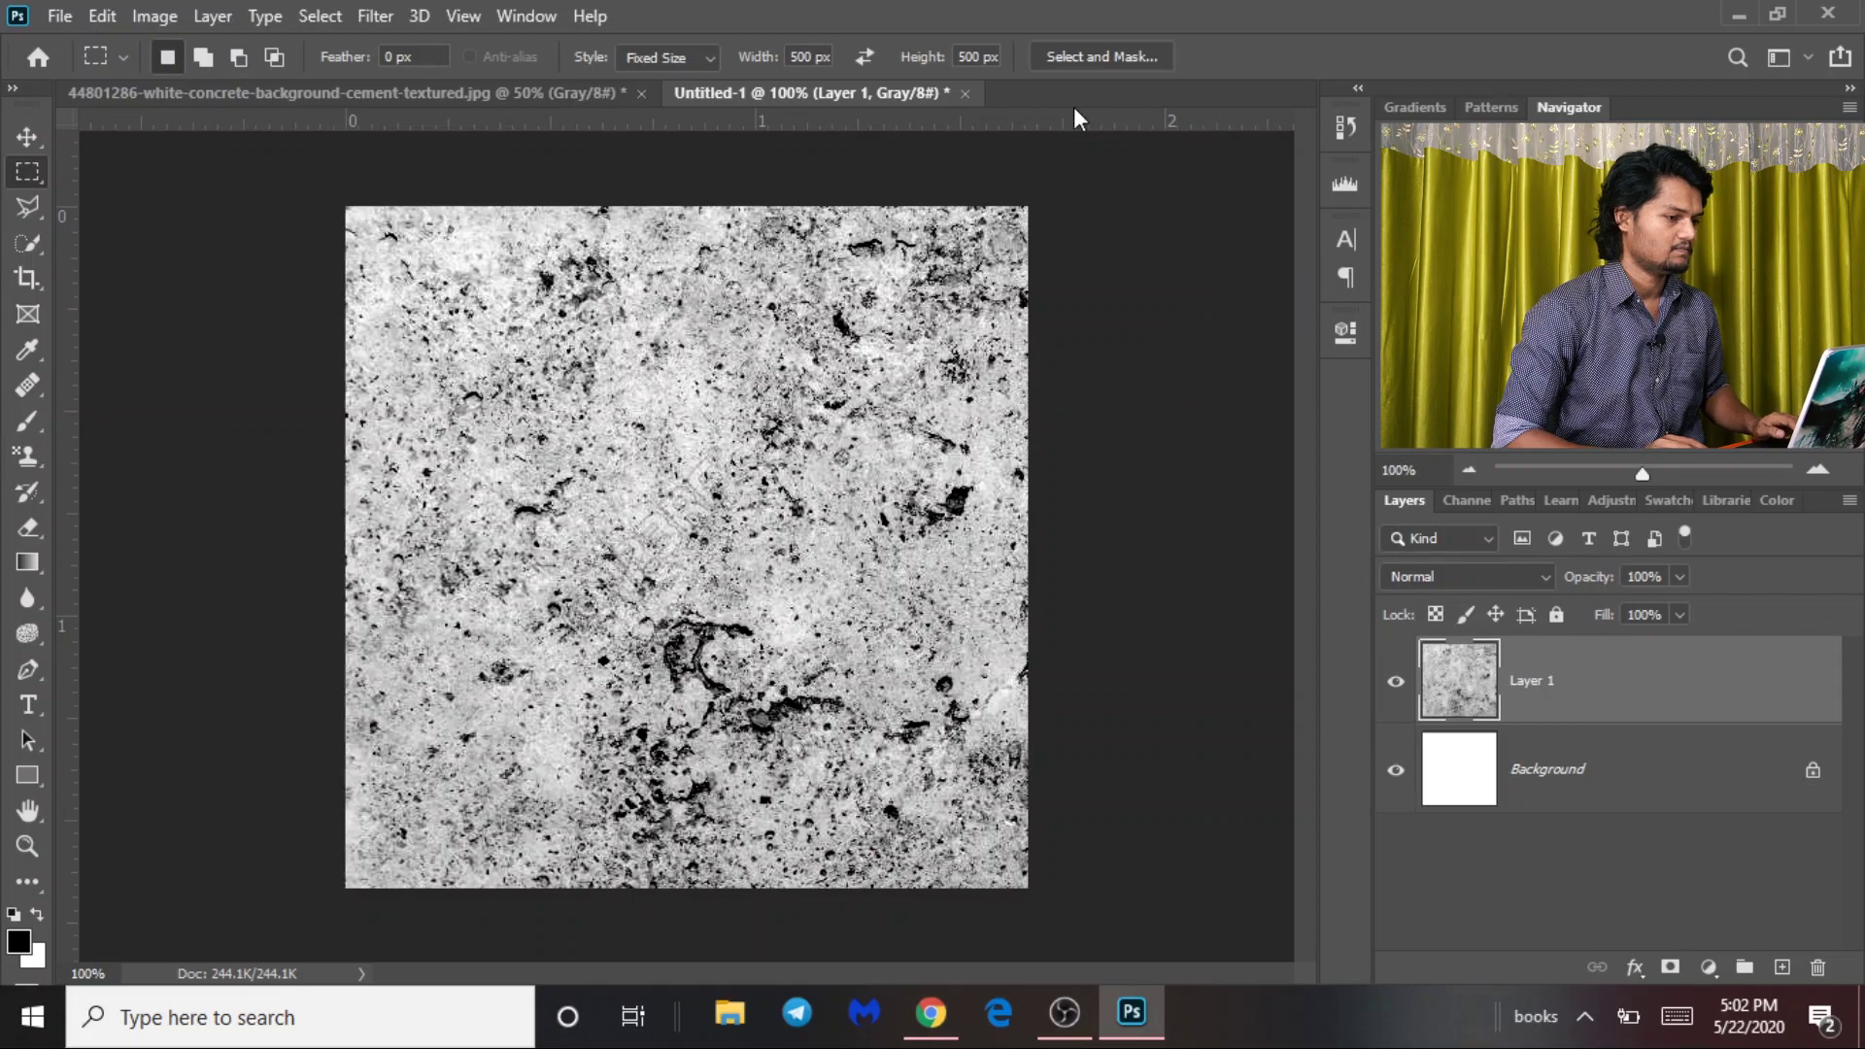
key(ctrl+n)
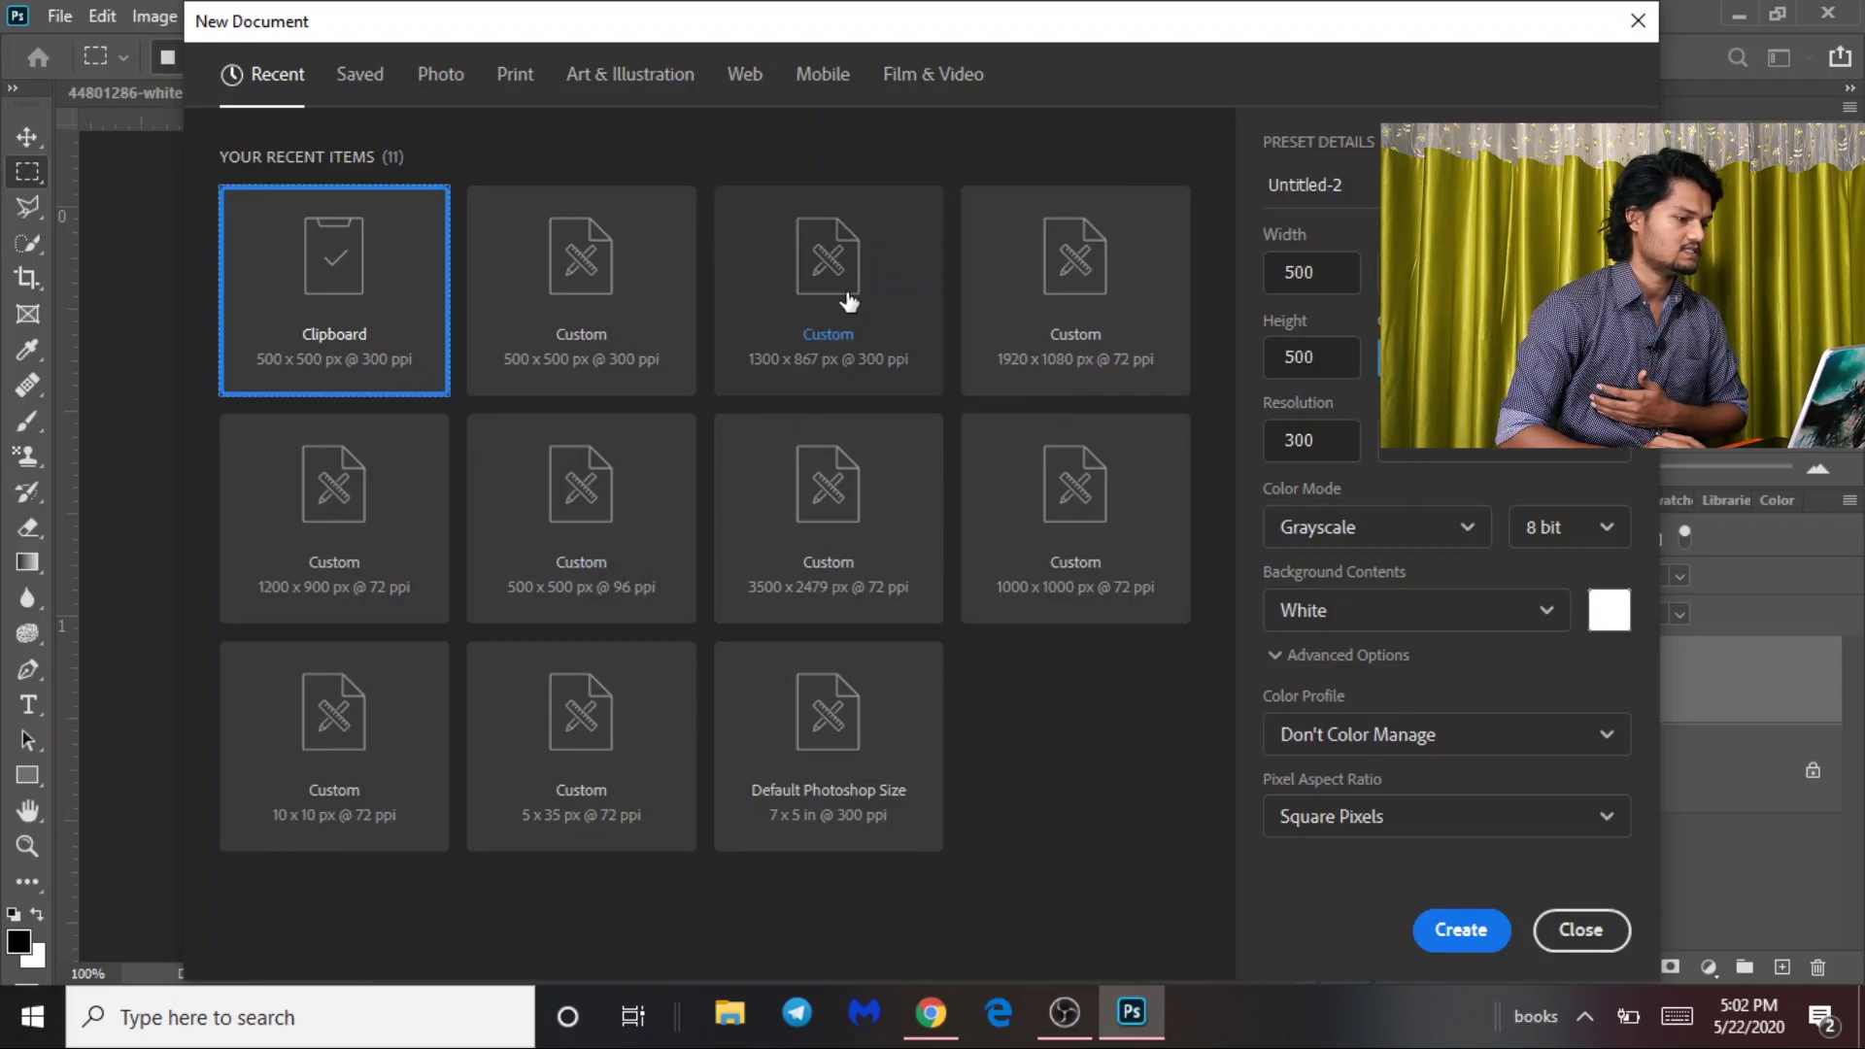
Create a new 1300 × 867 px document.
click(845, 311)
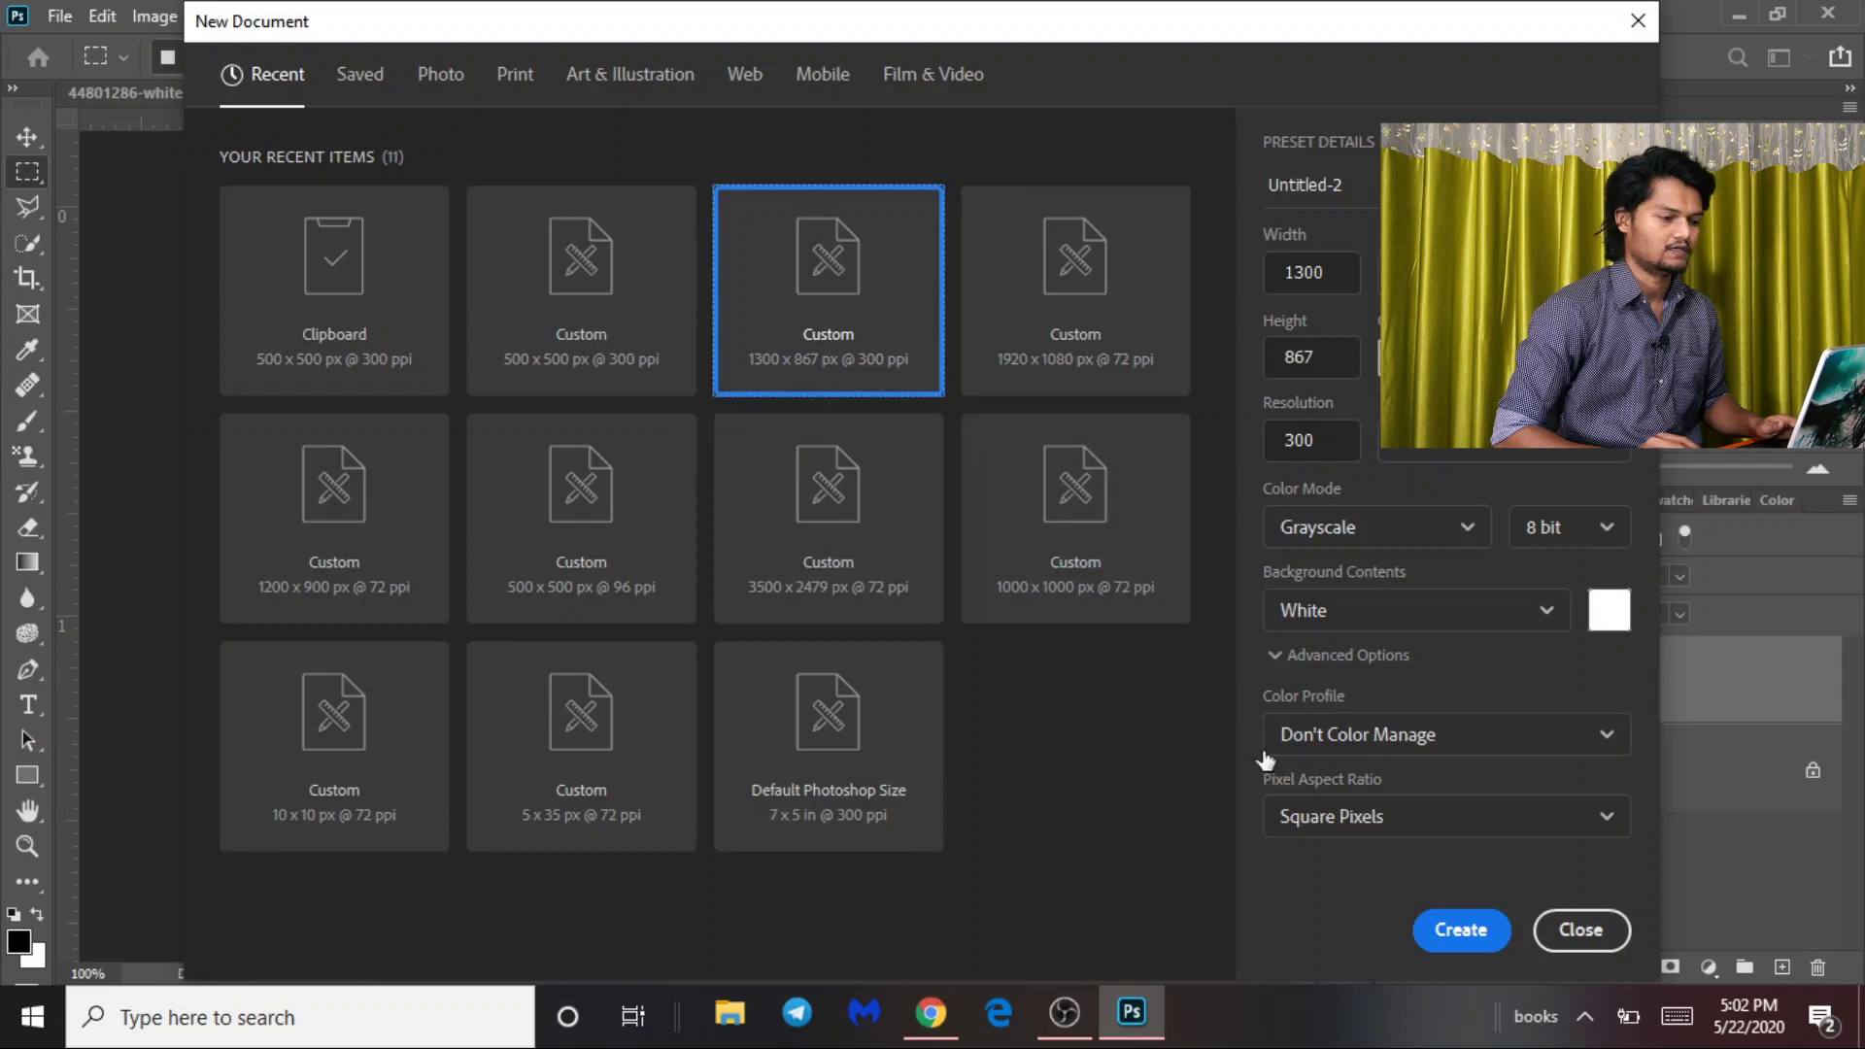
click(1453, 933)
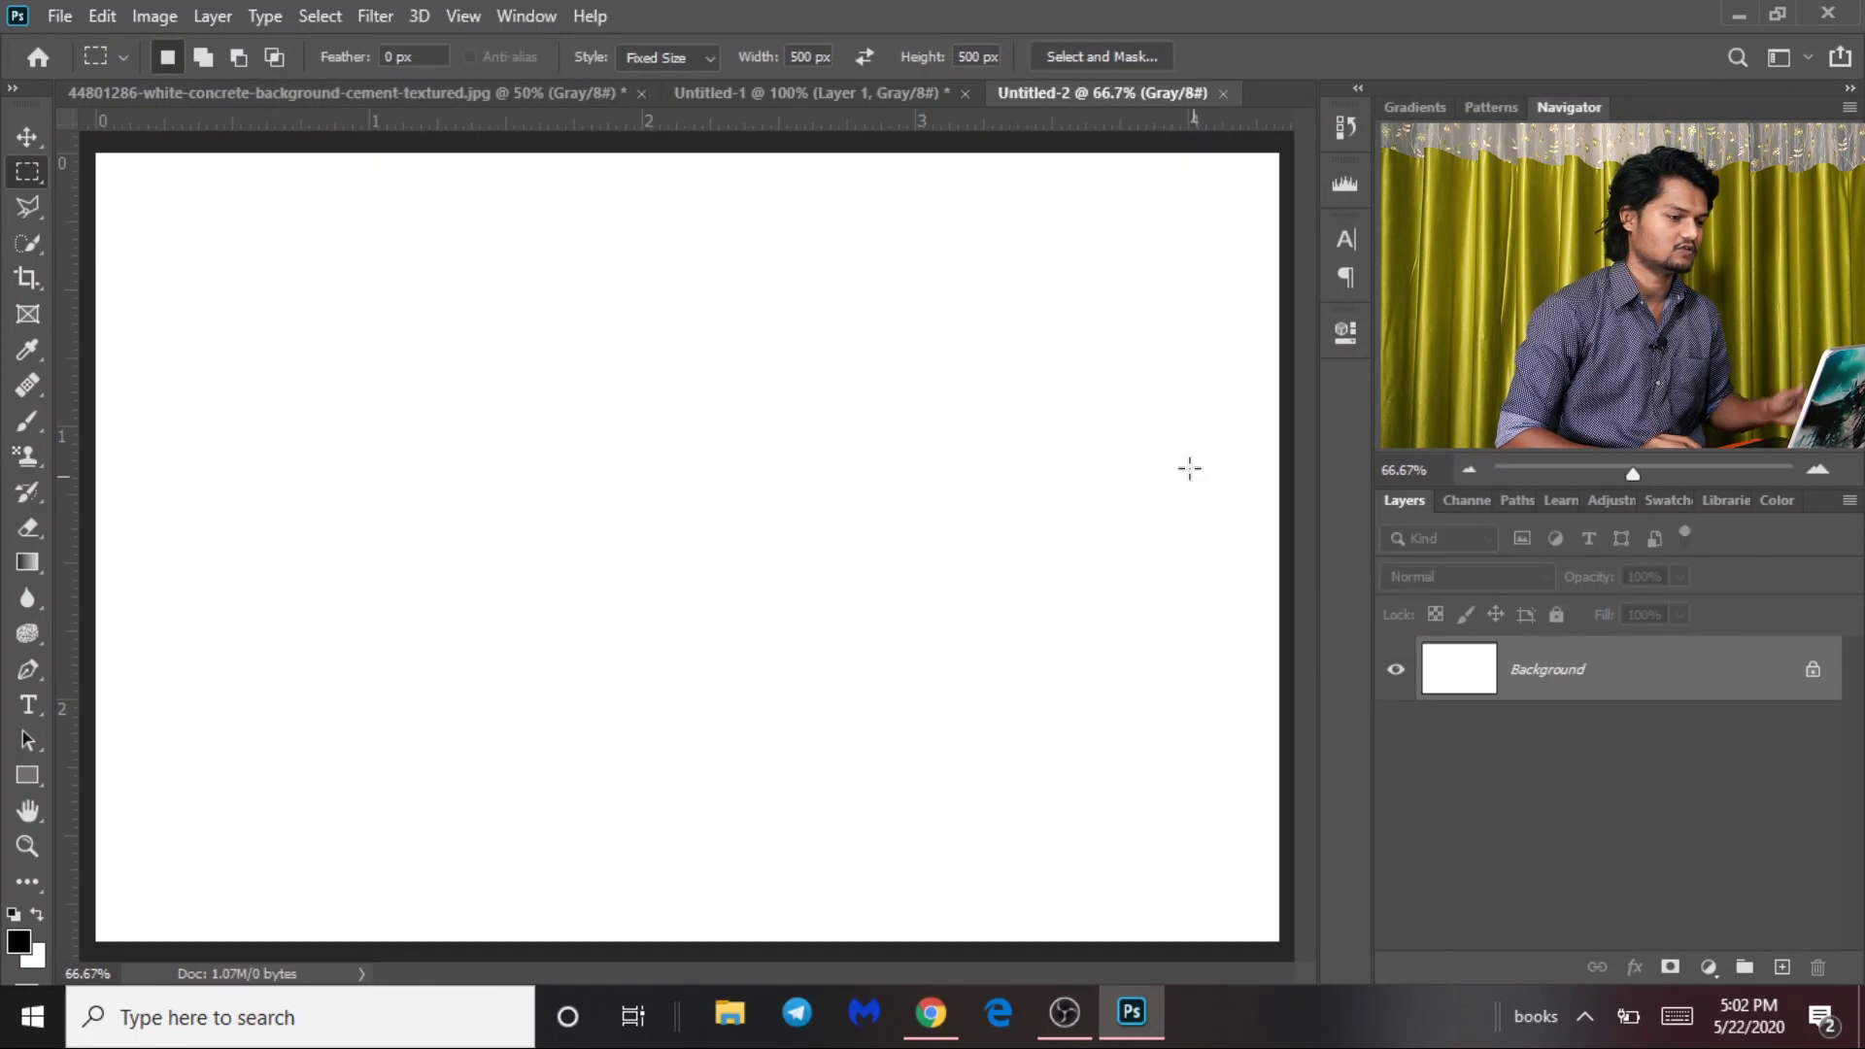
key(ctrl+minus)
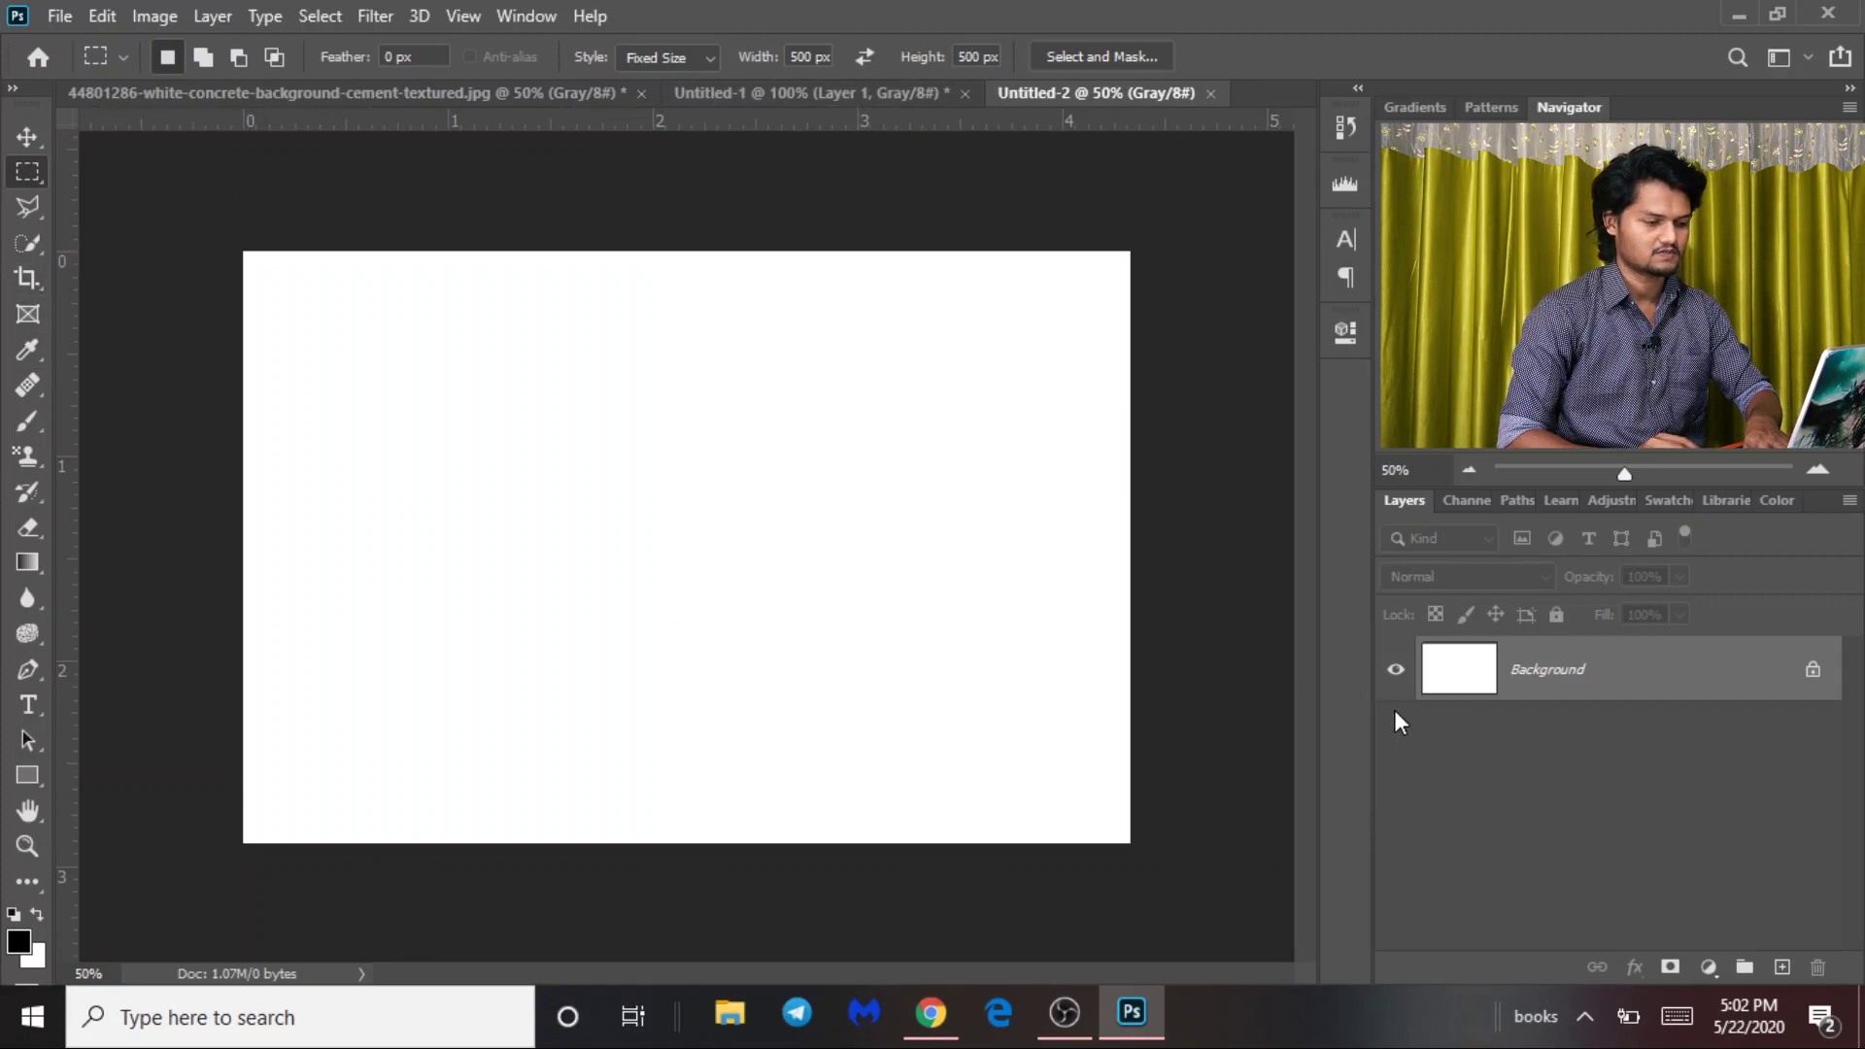
Fill the canvas with the saved concrete pattern so it tiles across it.
key(shift+F5)
click(1062, 257)
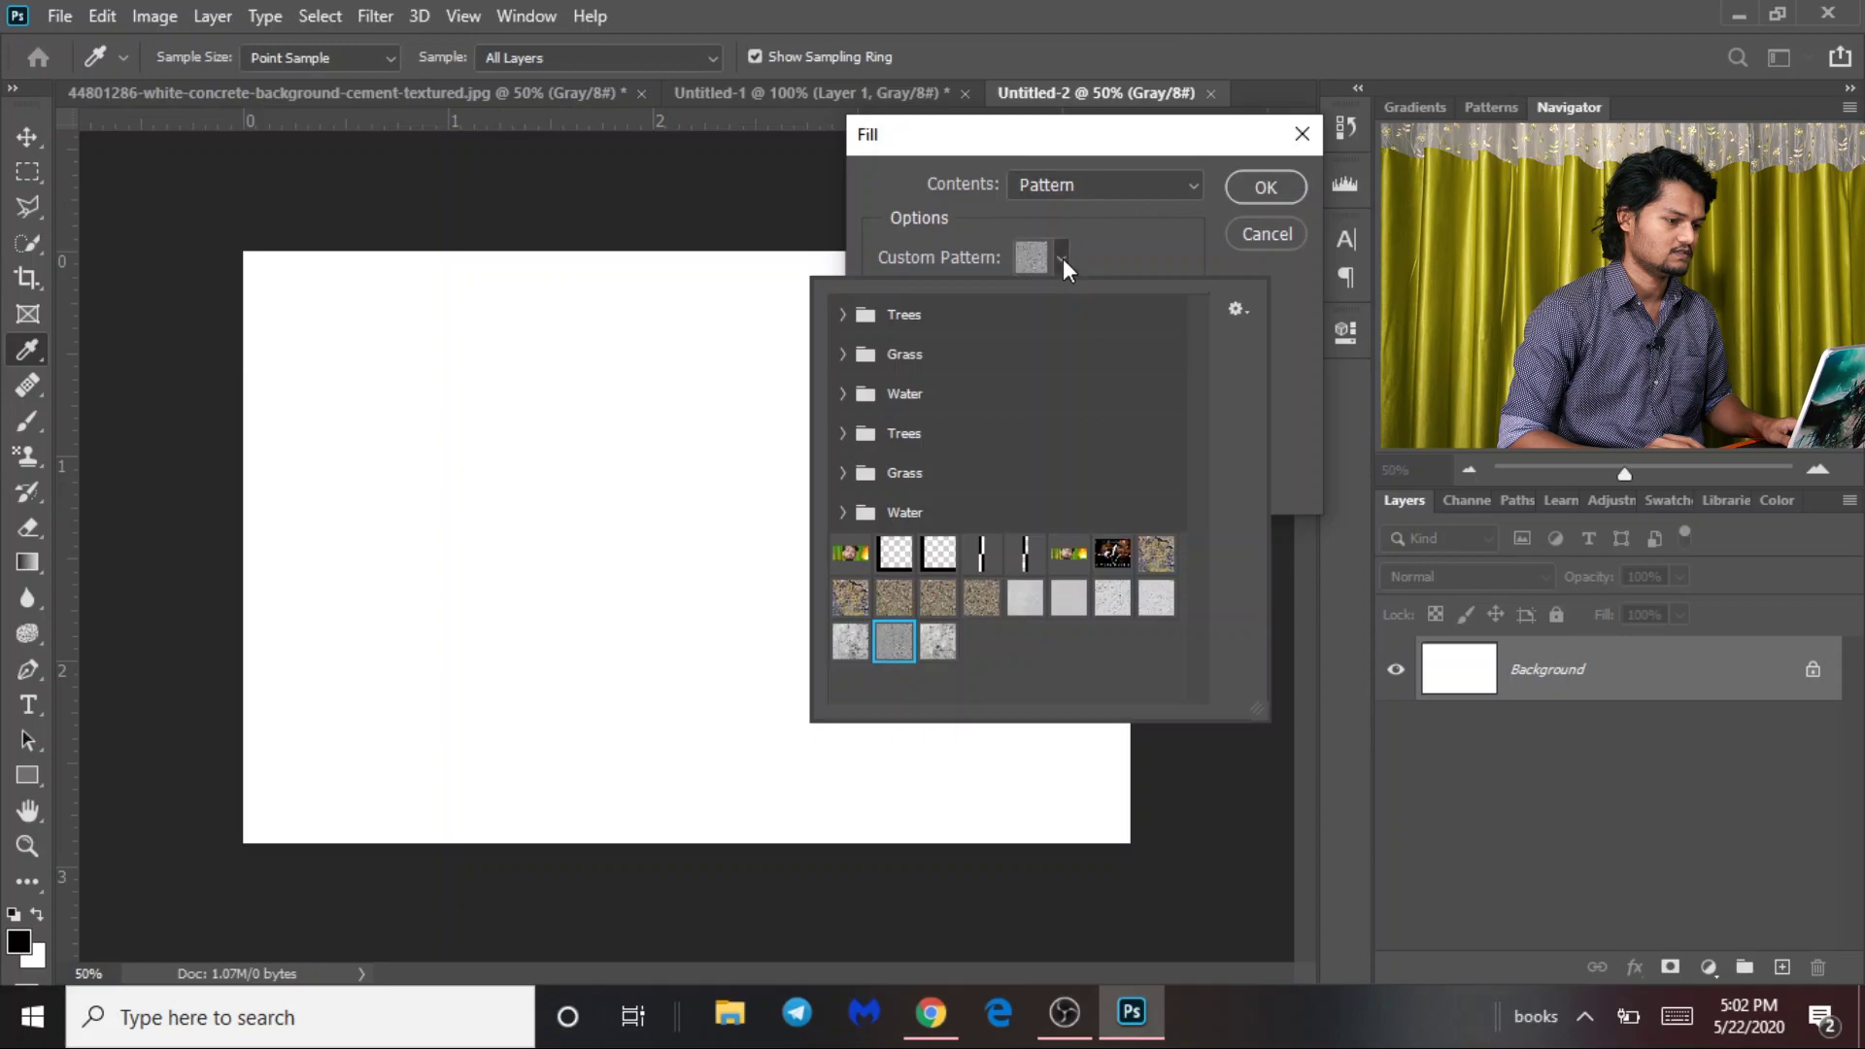
click(938, 645)
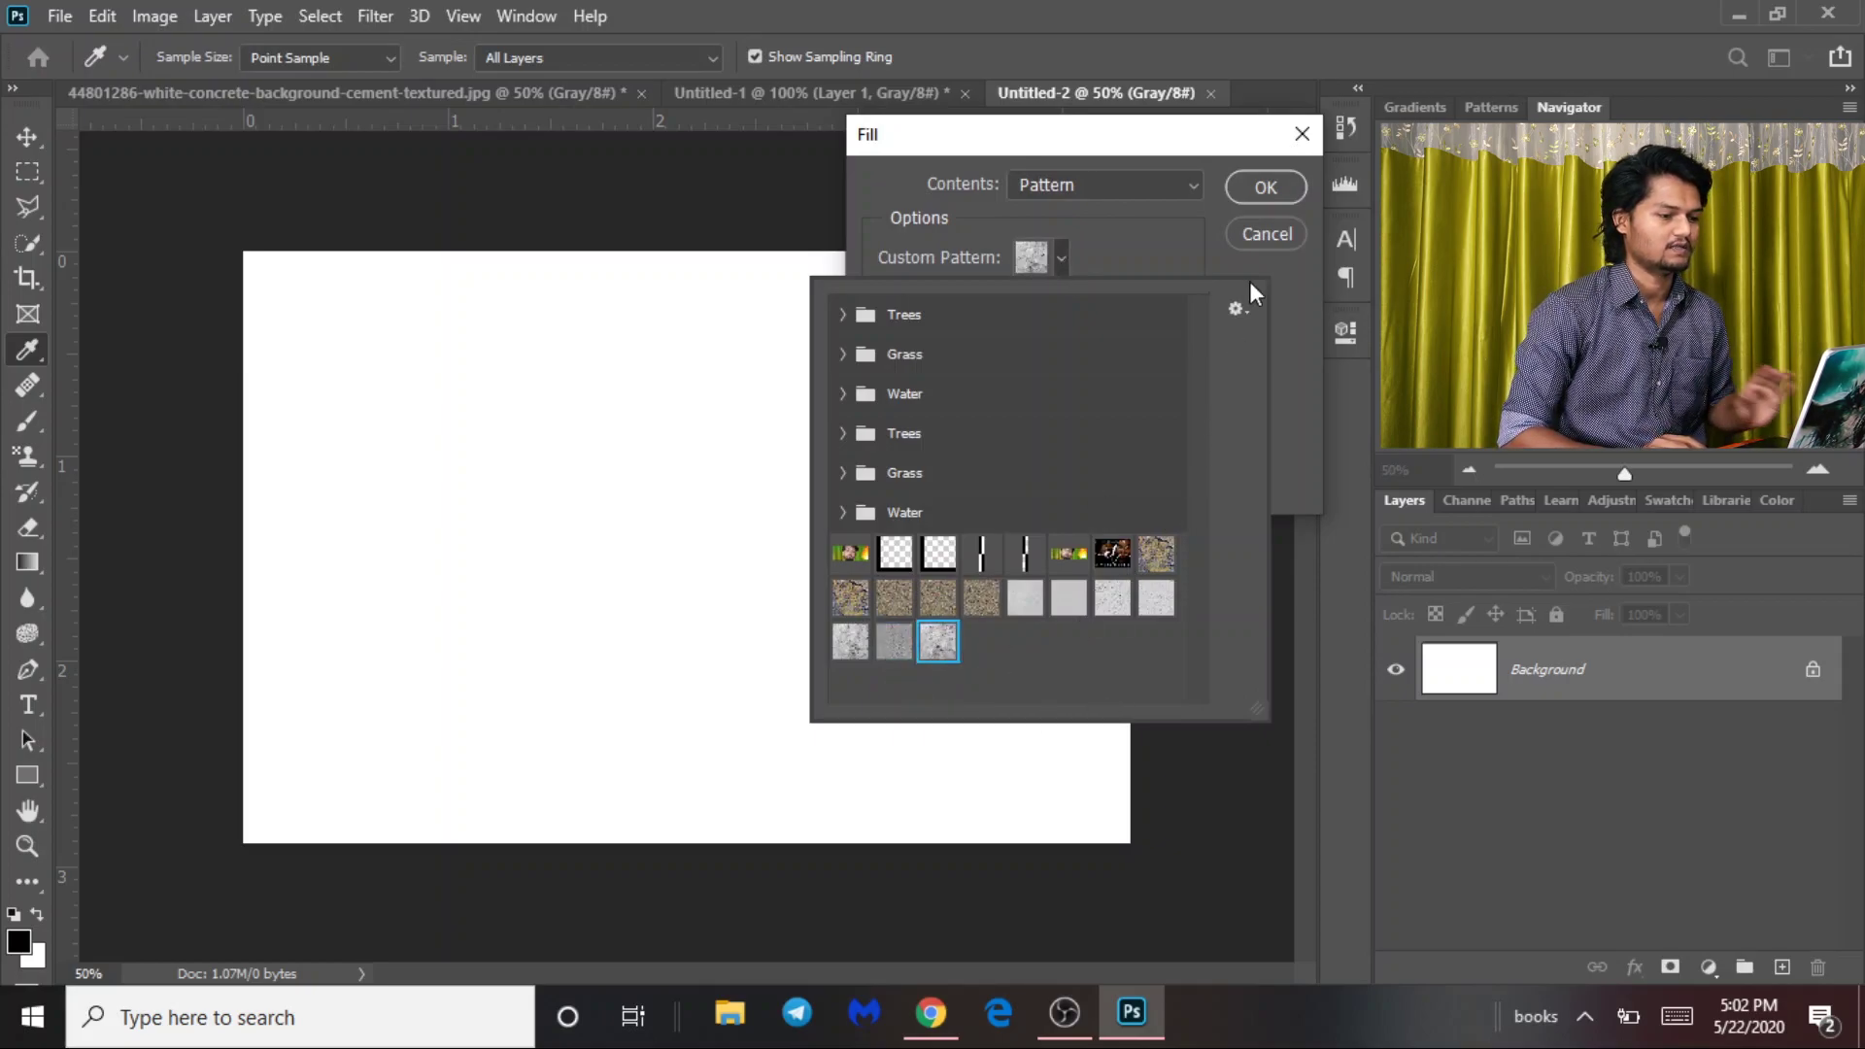
click(1285, 189)
key(m)
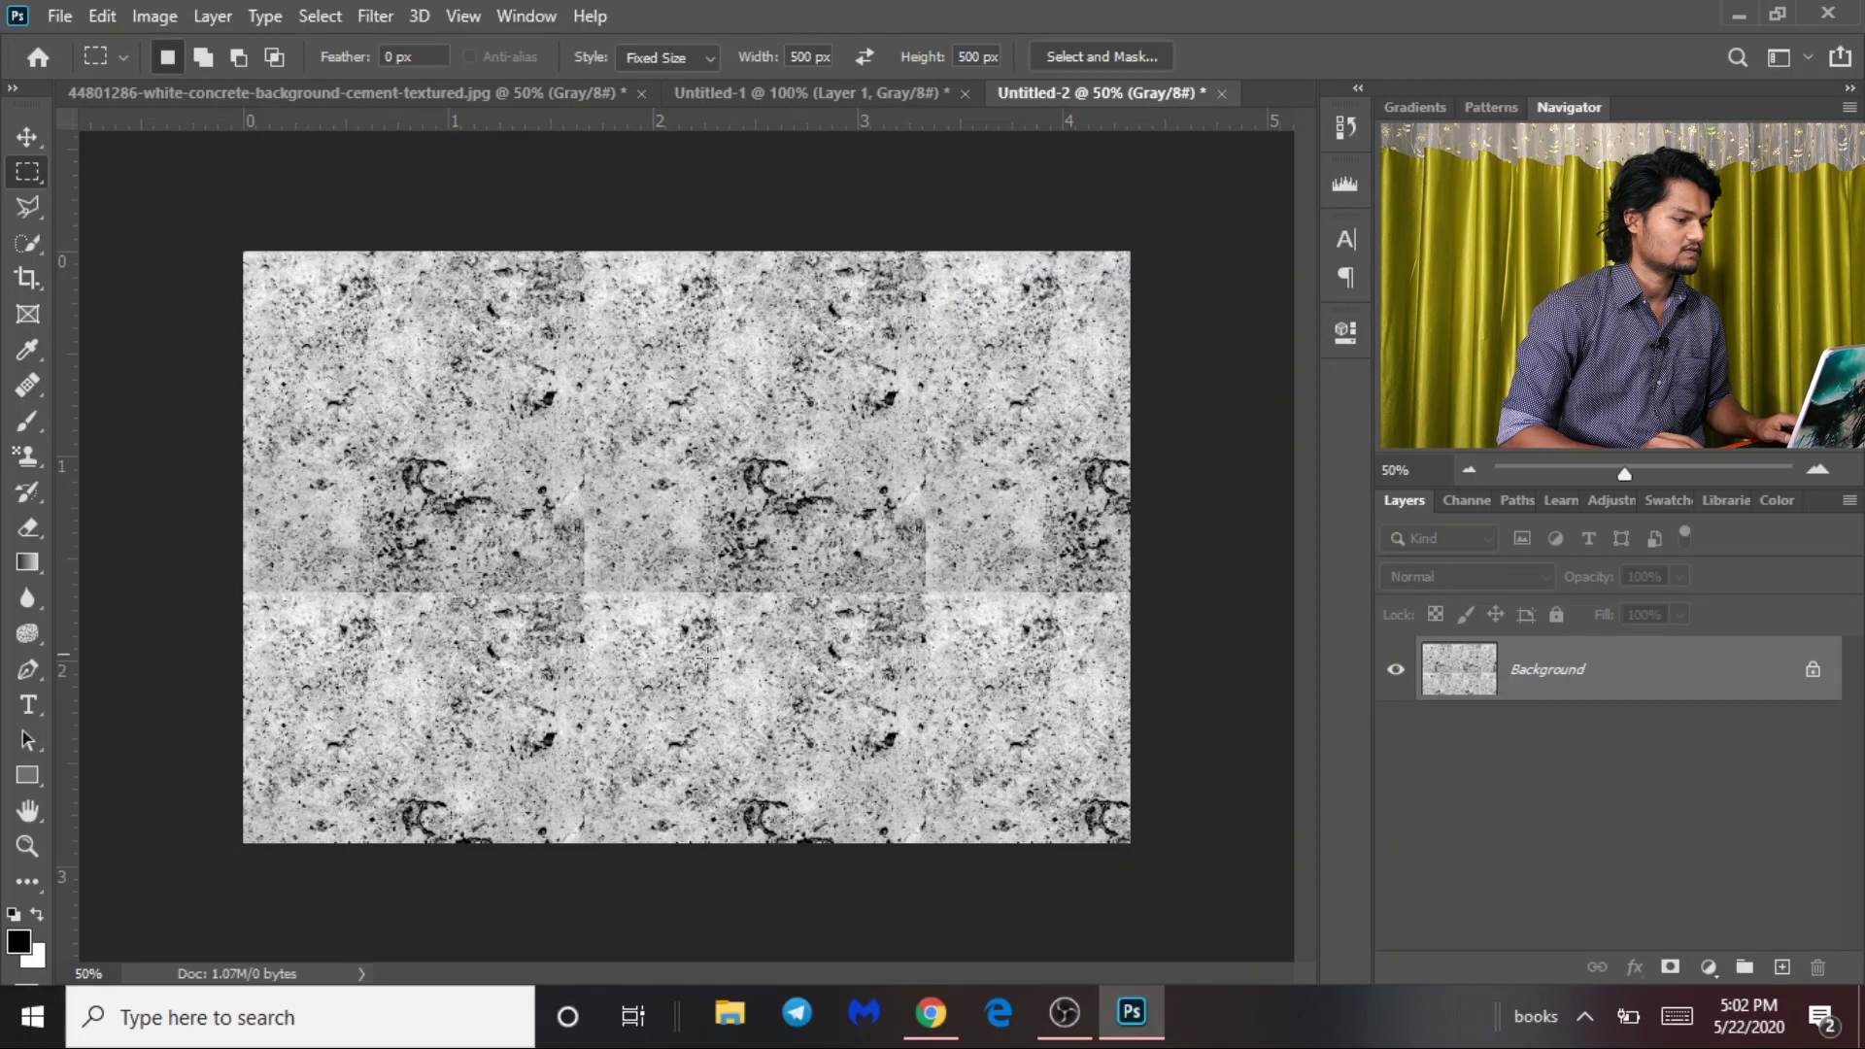
click(27, 136)
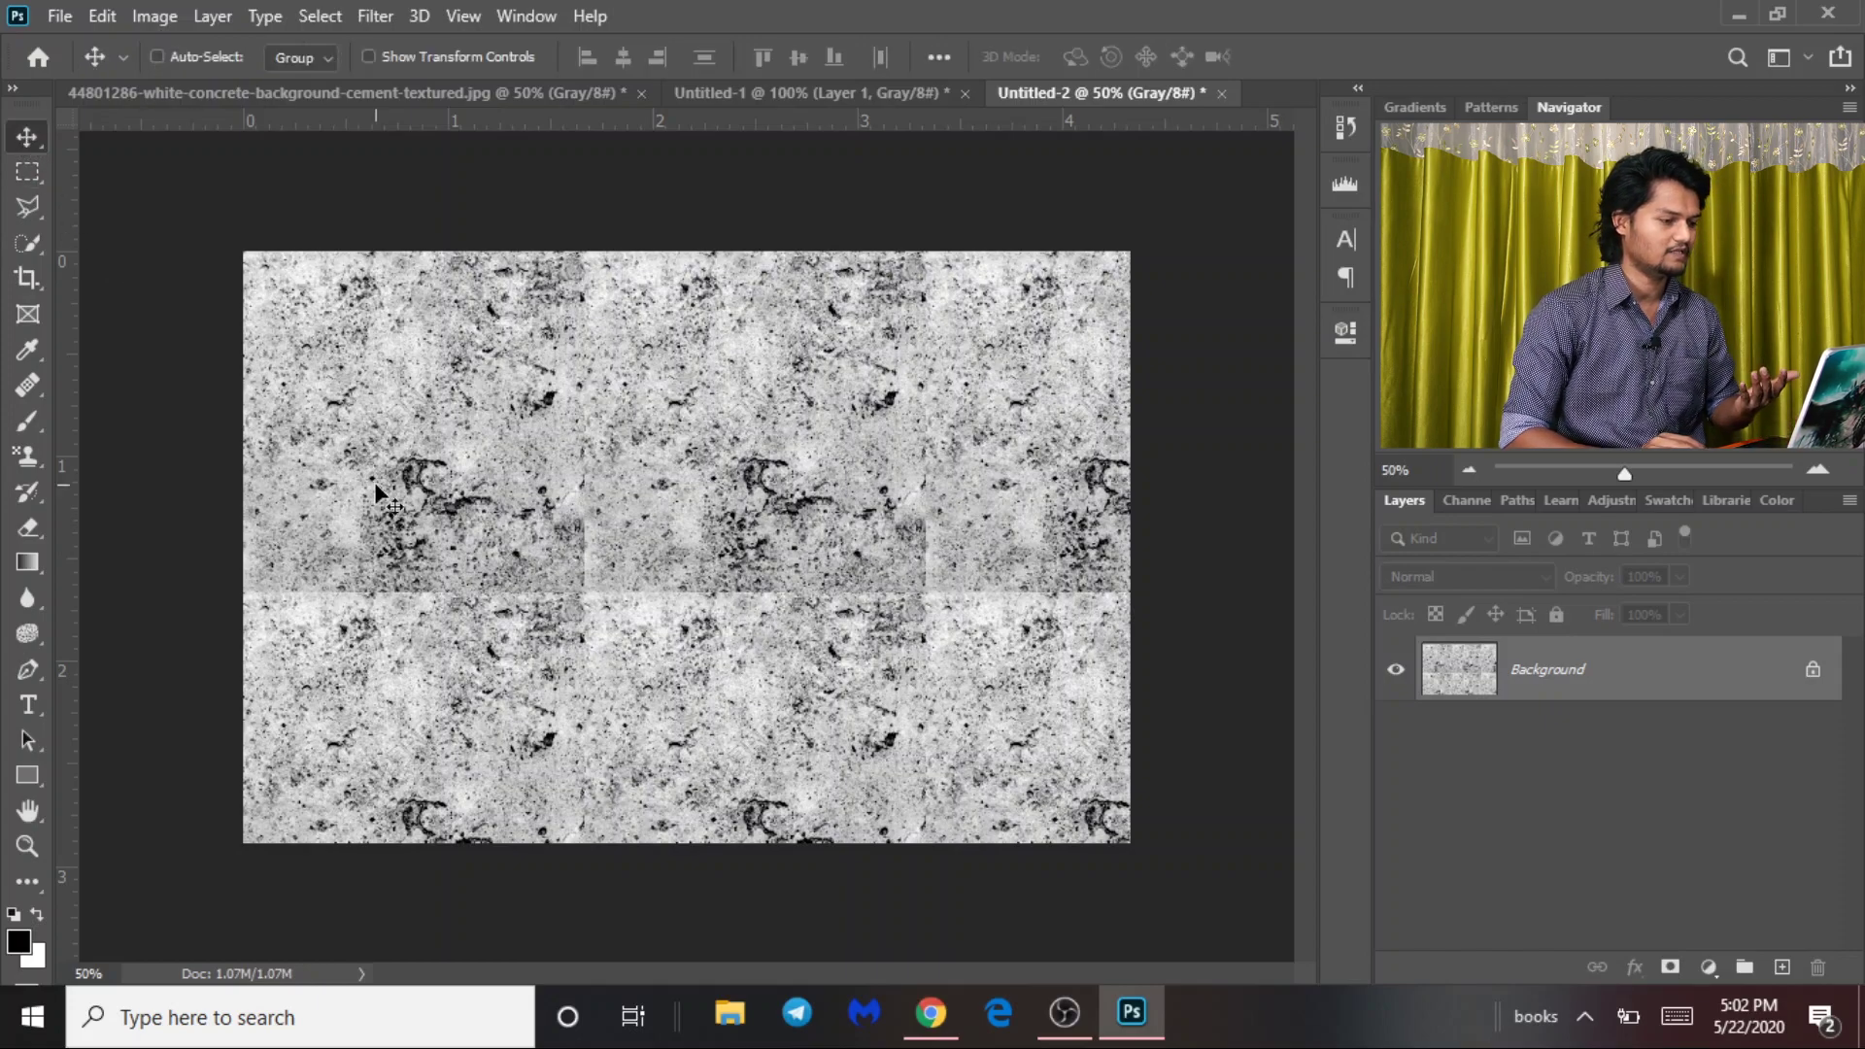
key(ctrl+plus)
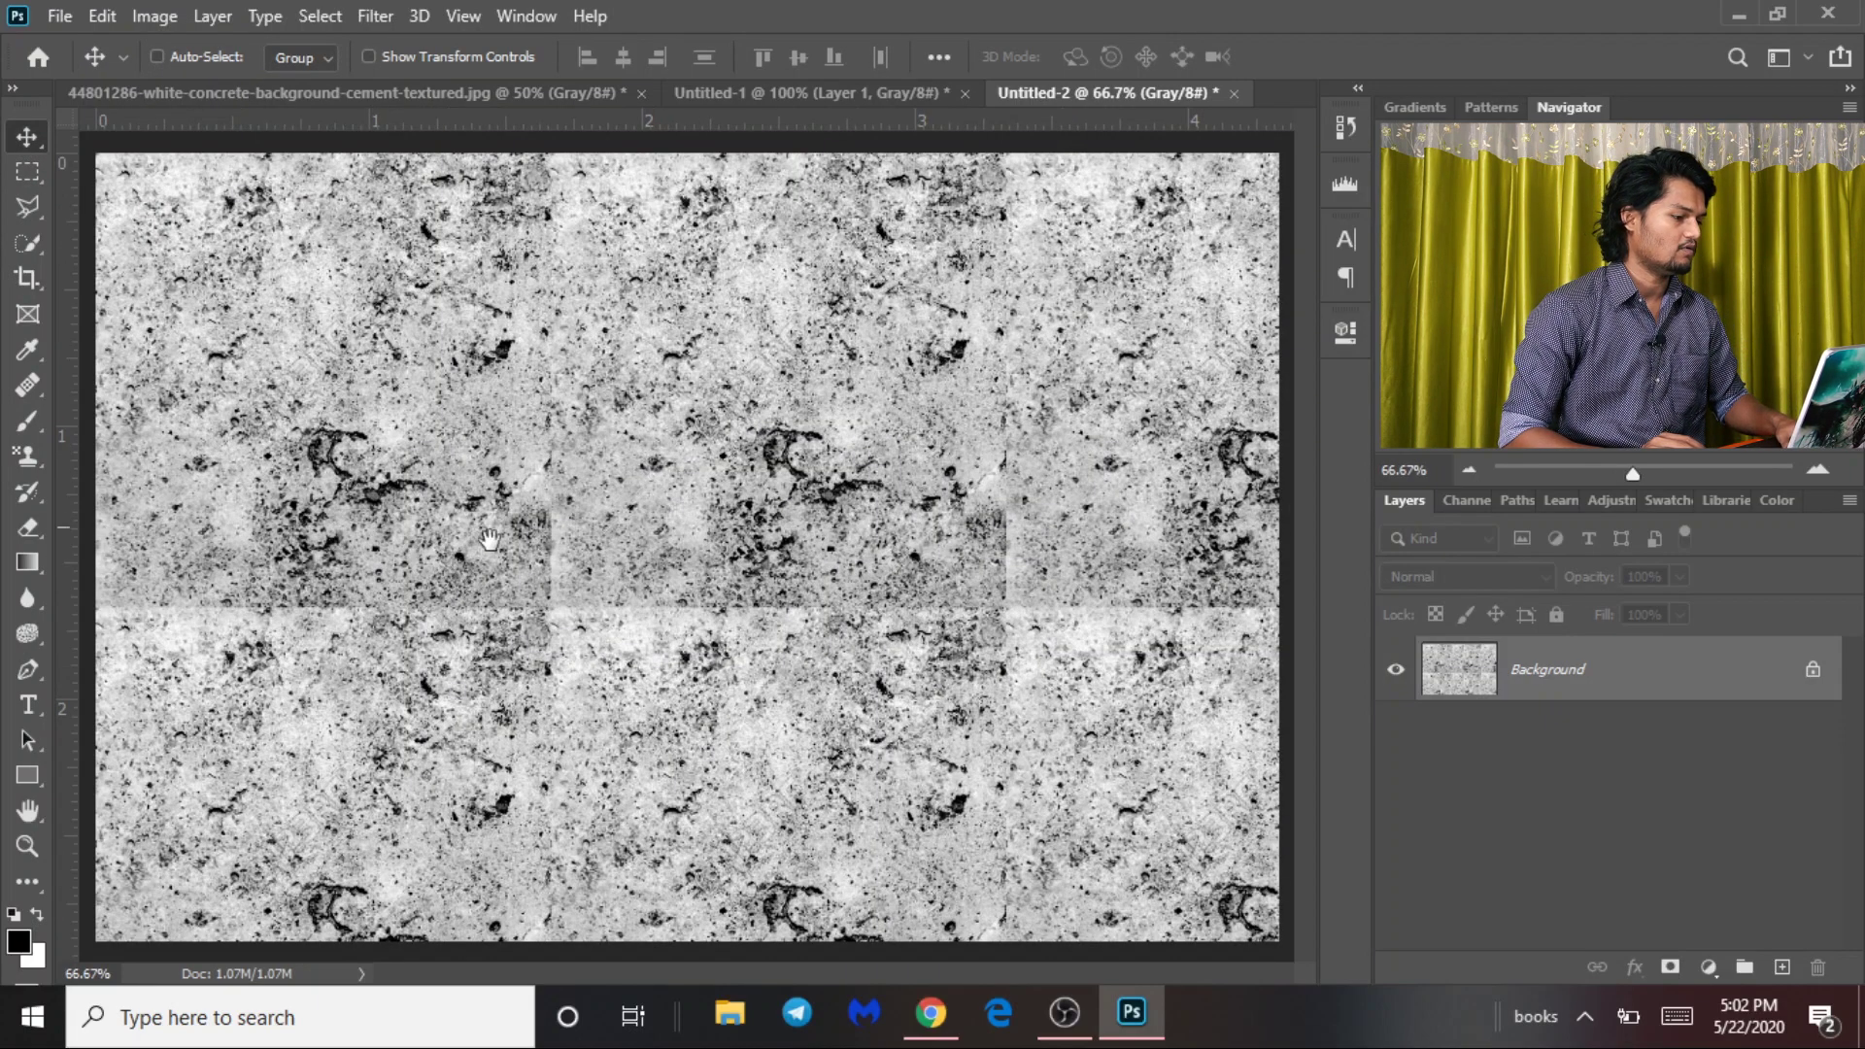
key(ctrl+minus)
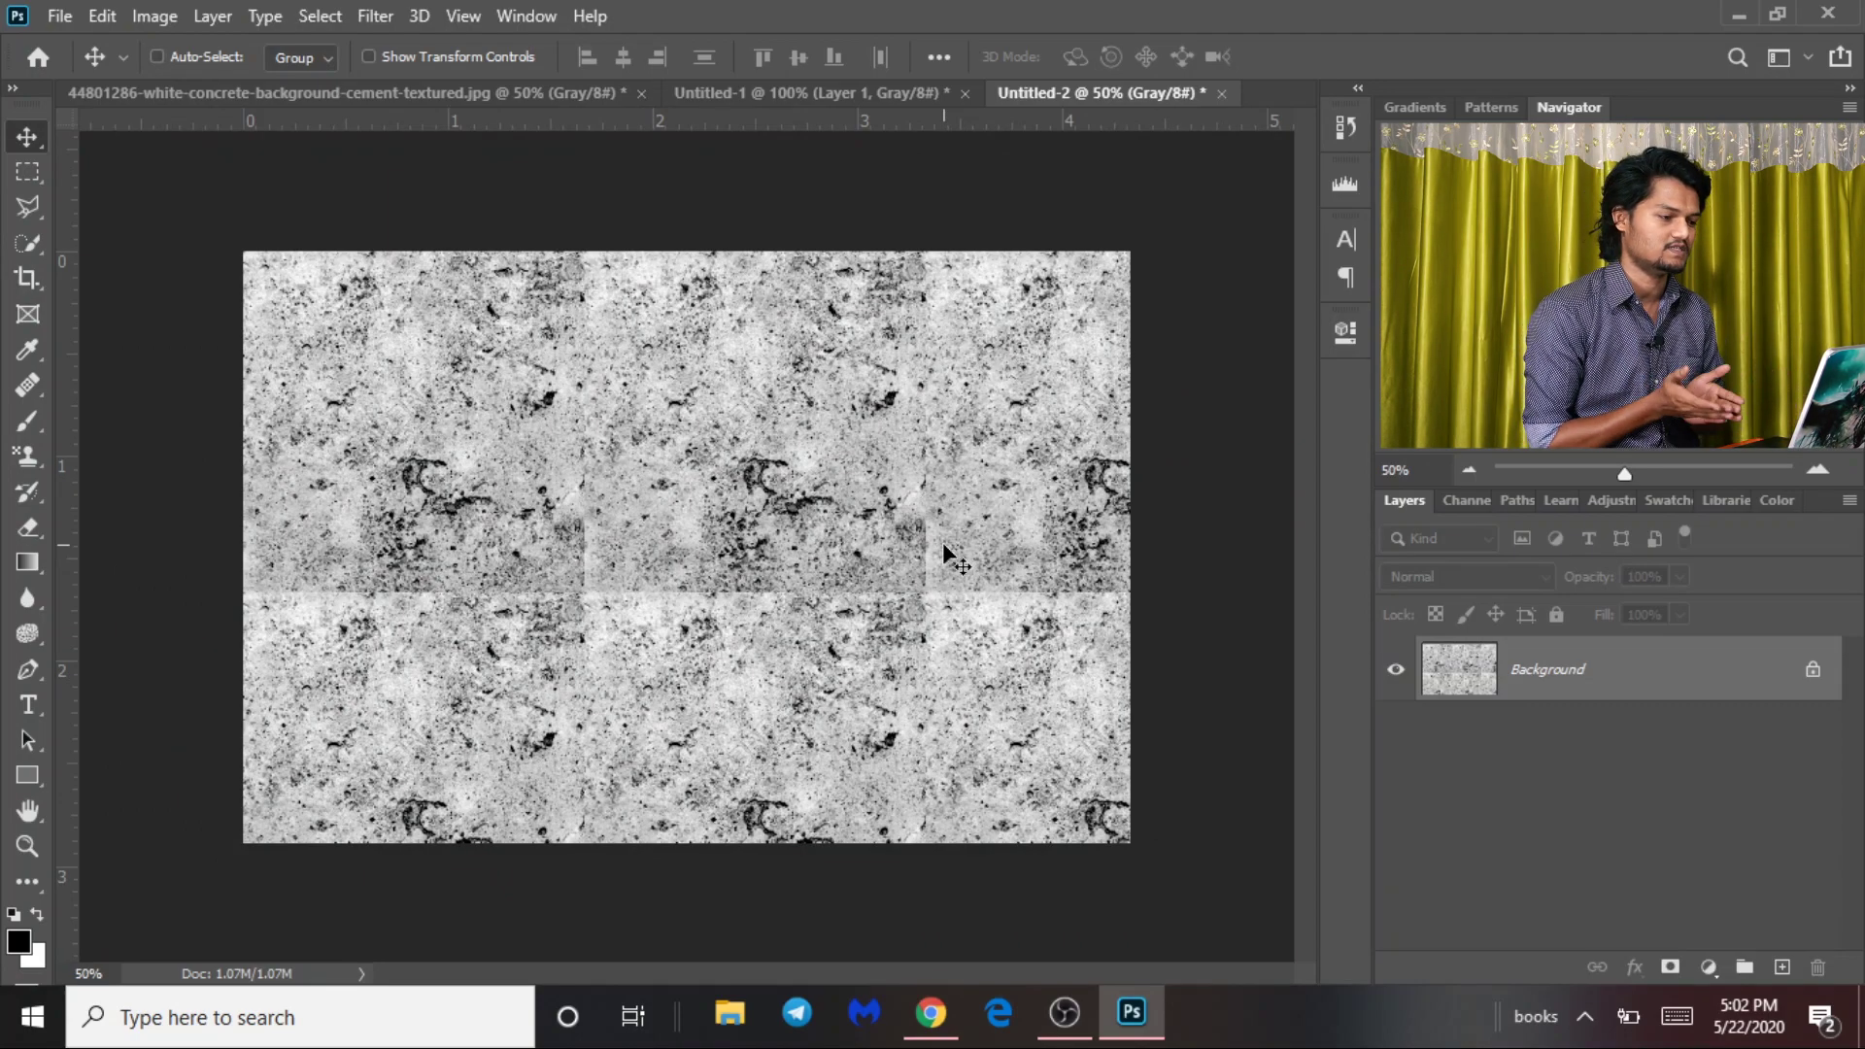
In the square Untitled-1 document, duplicate Layer 1 twice.
click(539, 91)
click(740, 92)
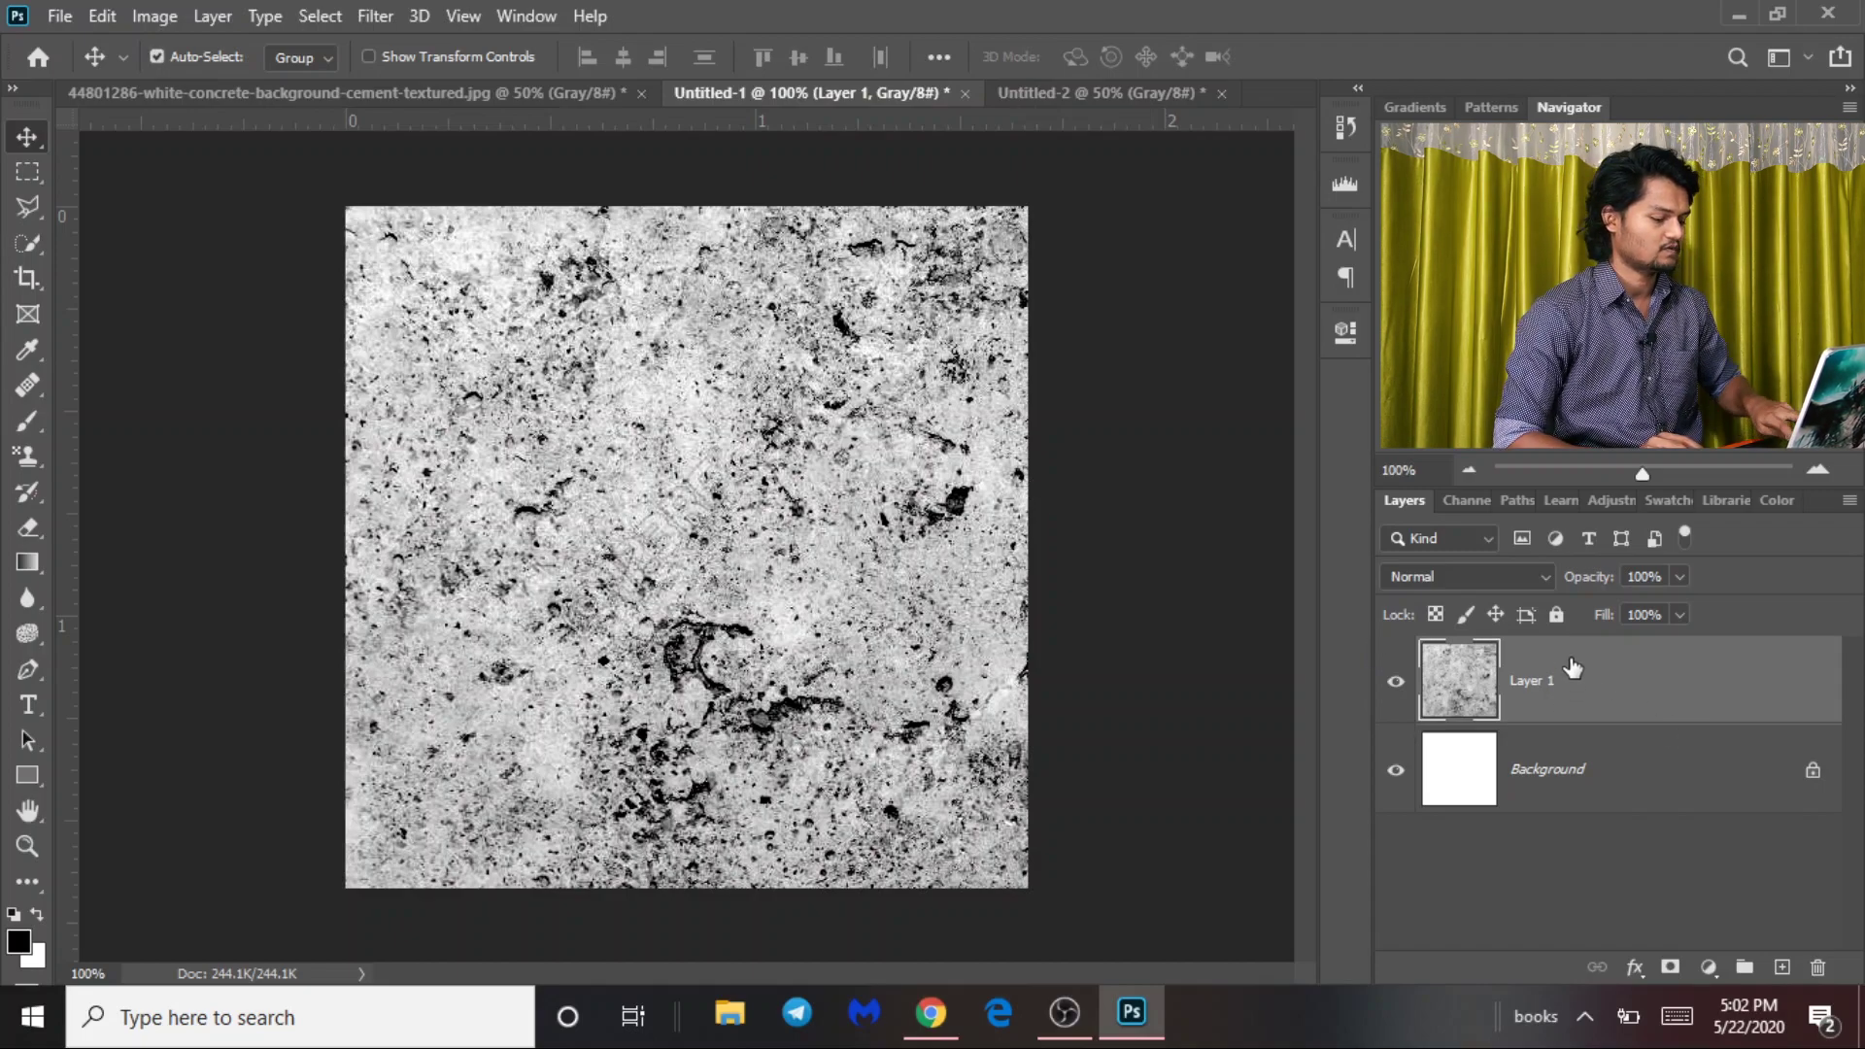
key(ctrl+j)
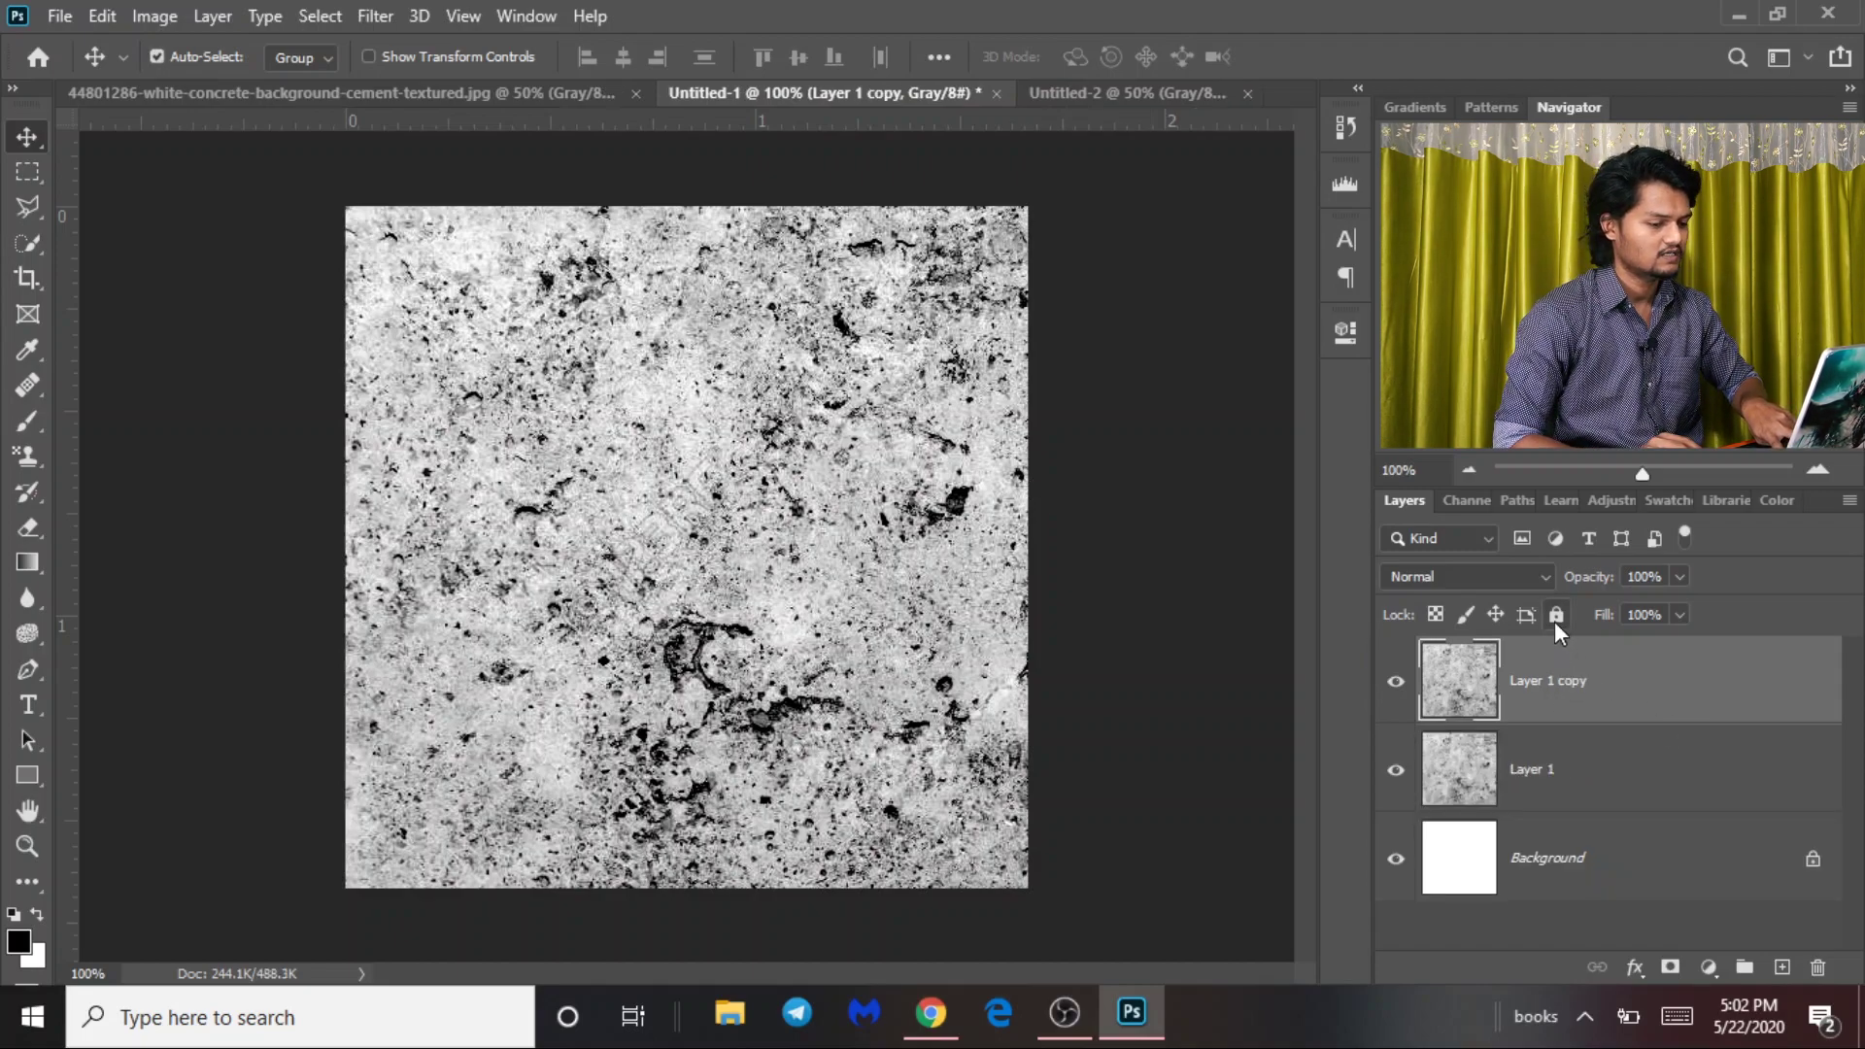
key(ctrl+j)
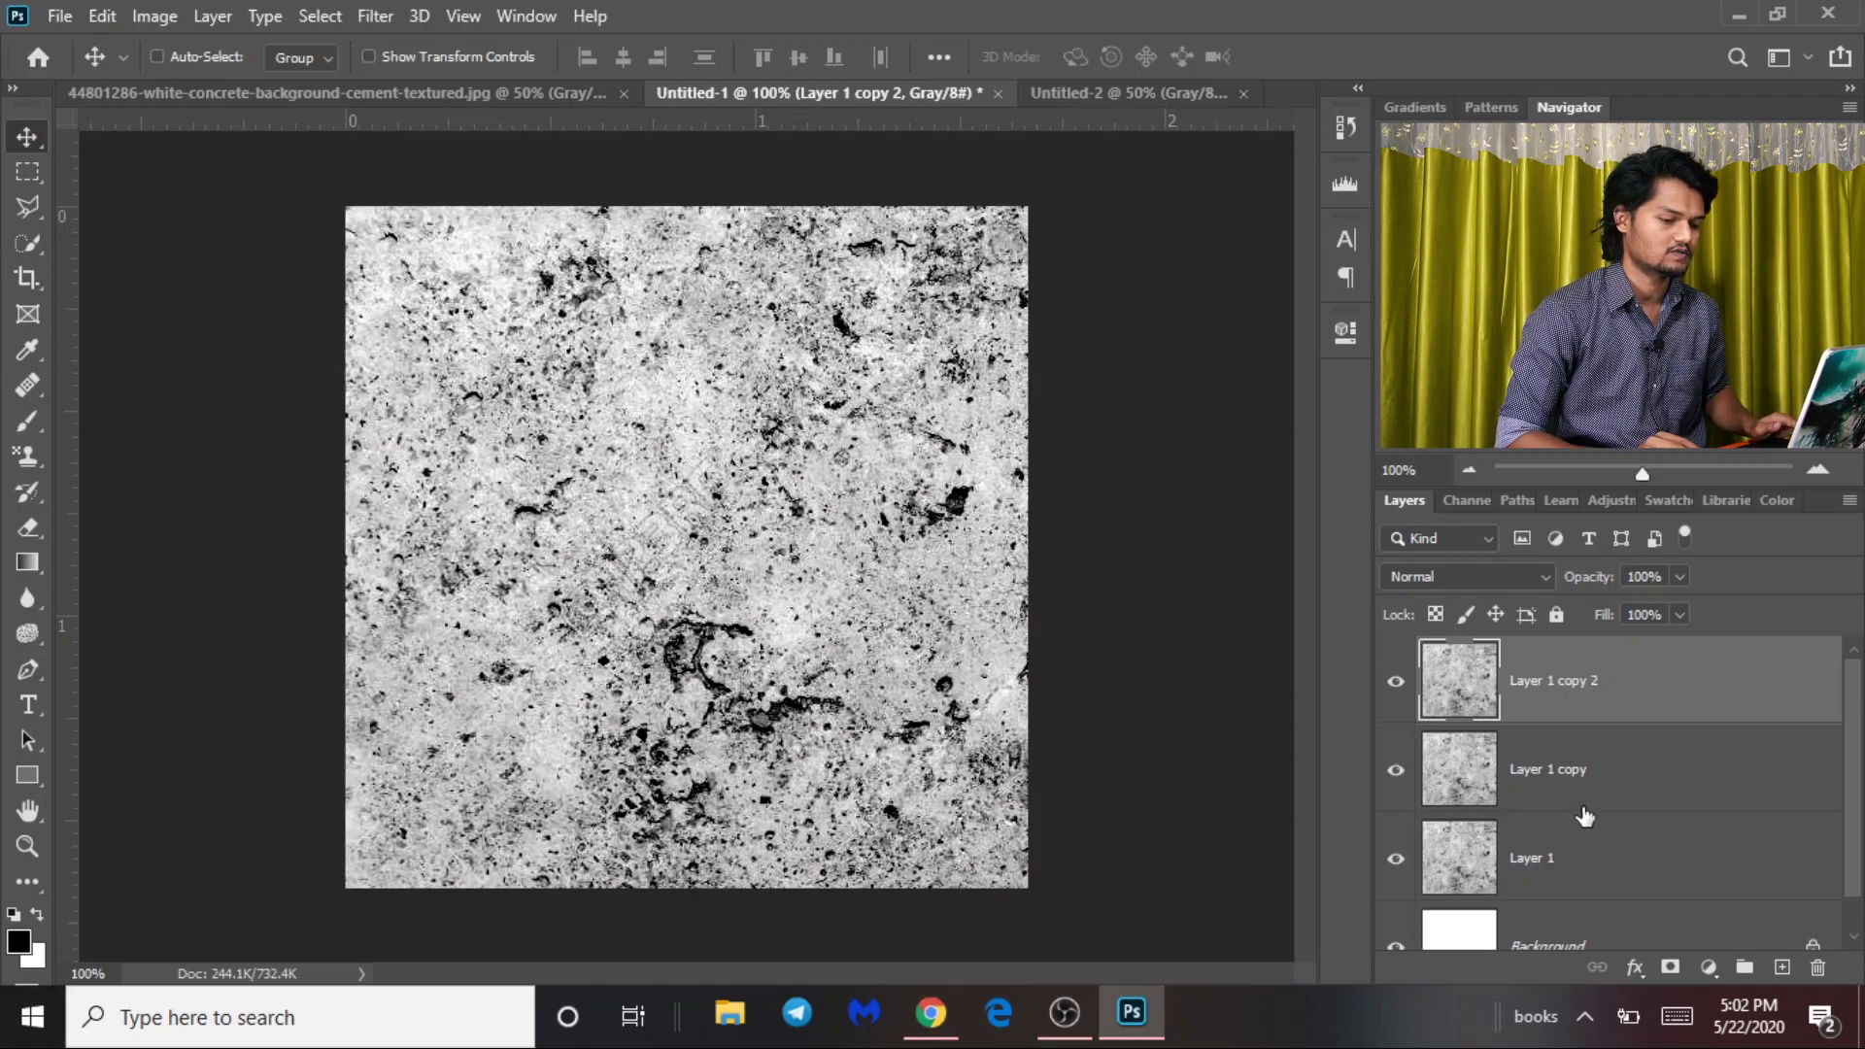
Flatten Layer 1 copy to grey with Filter > Blur > Average and show Layer 1 copy 2.
click(1575, 787)
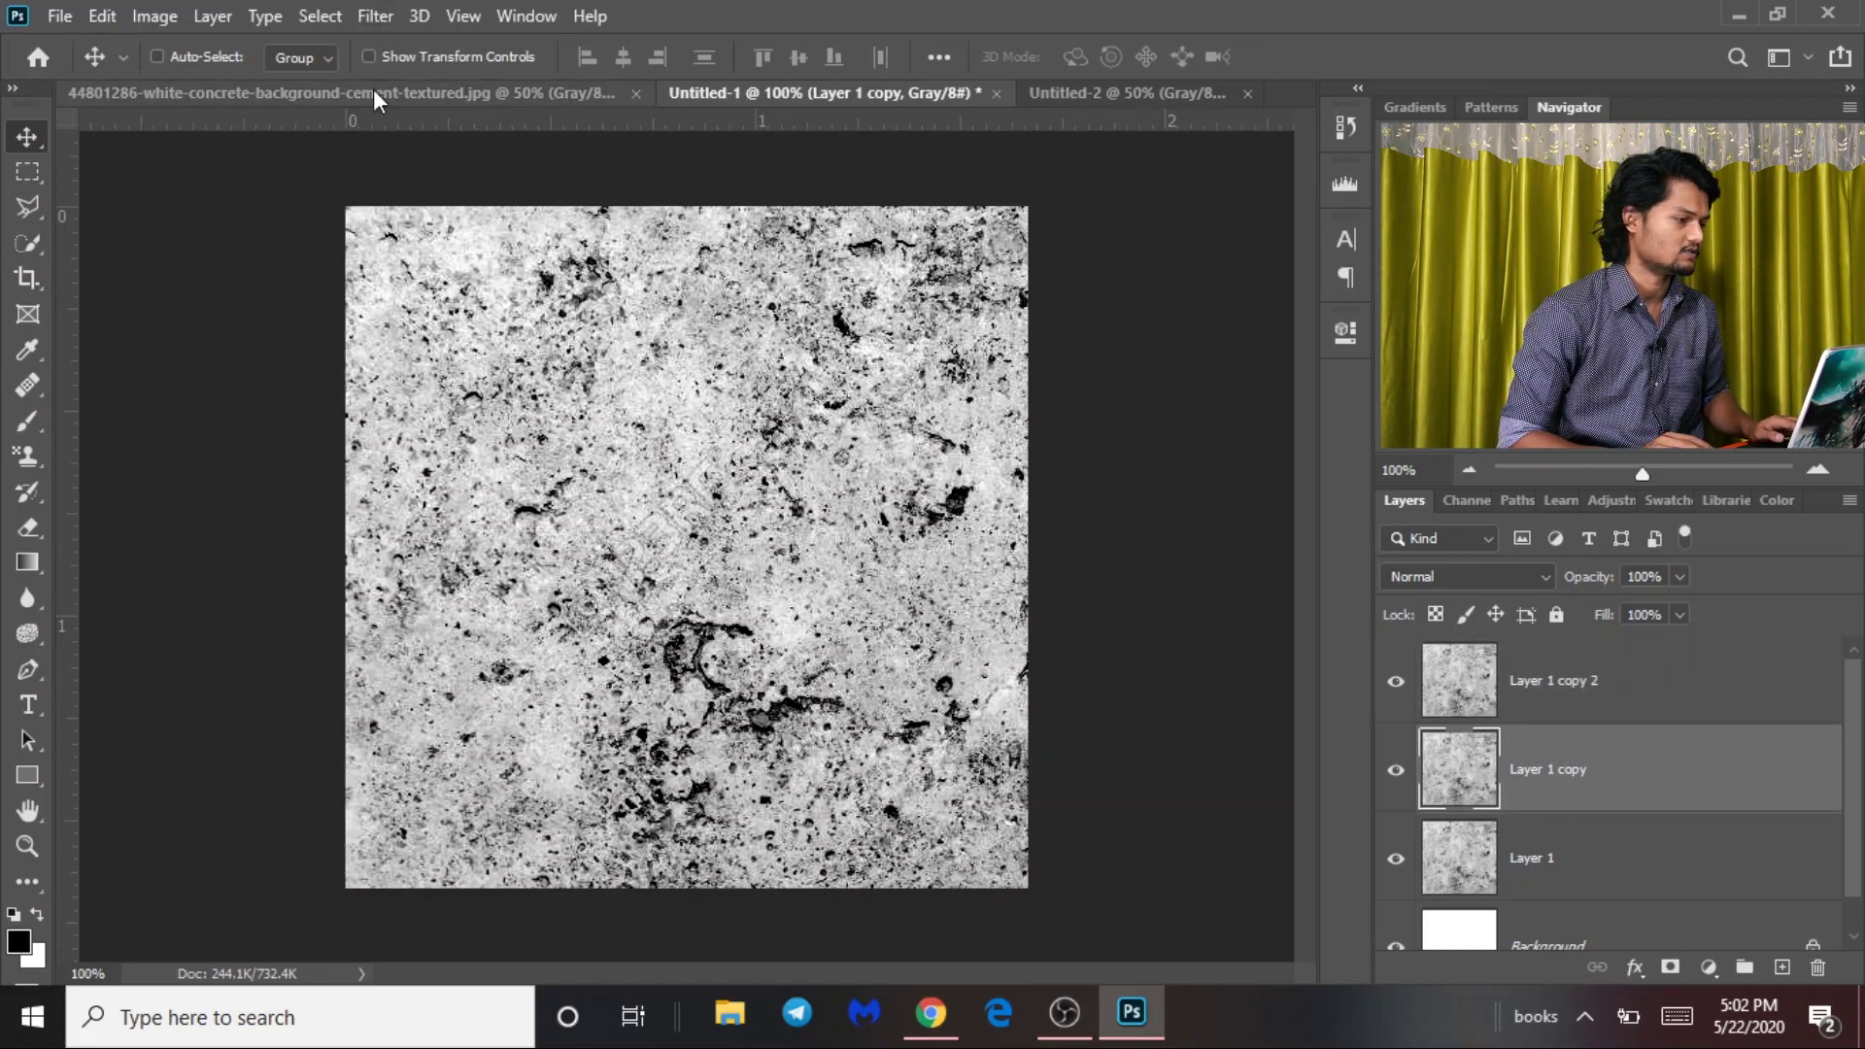
click(375, 15)
mouse_move(391, 324)
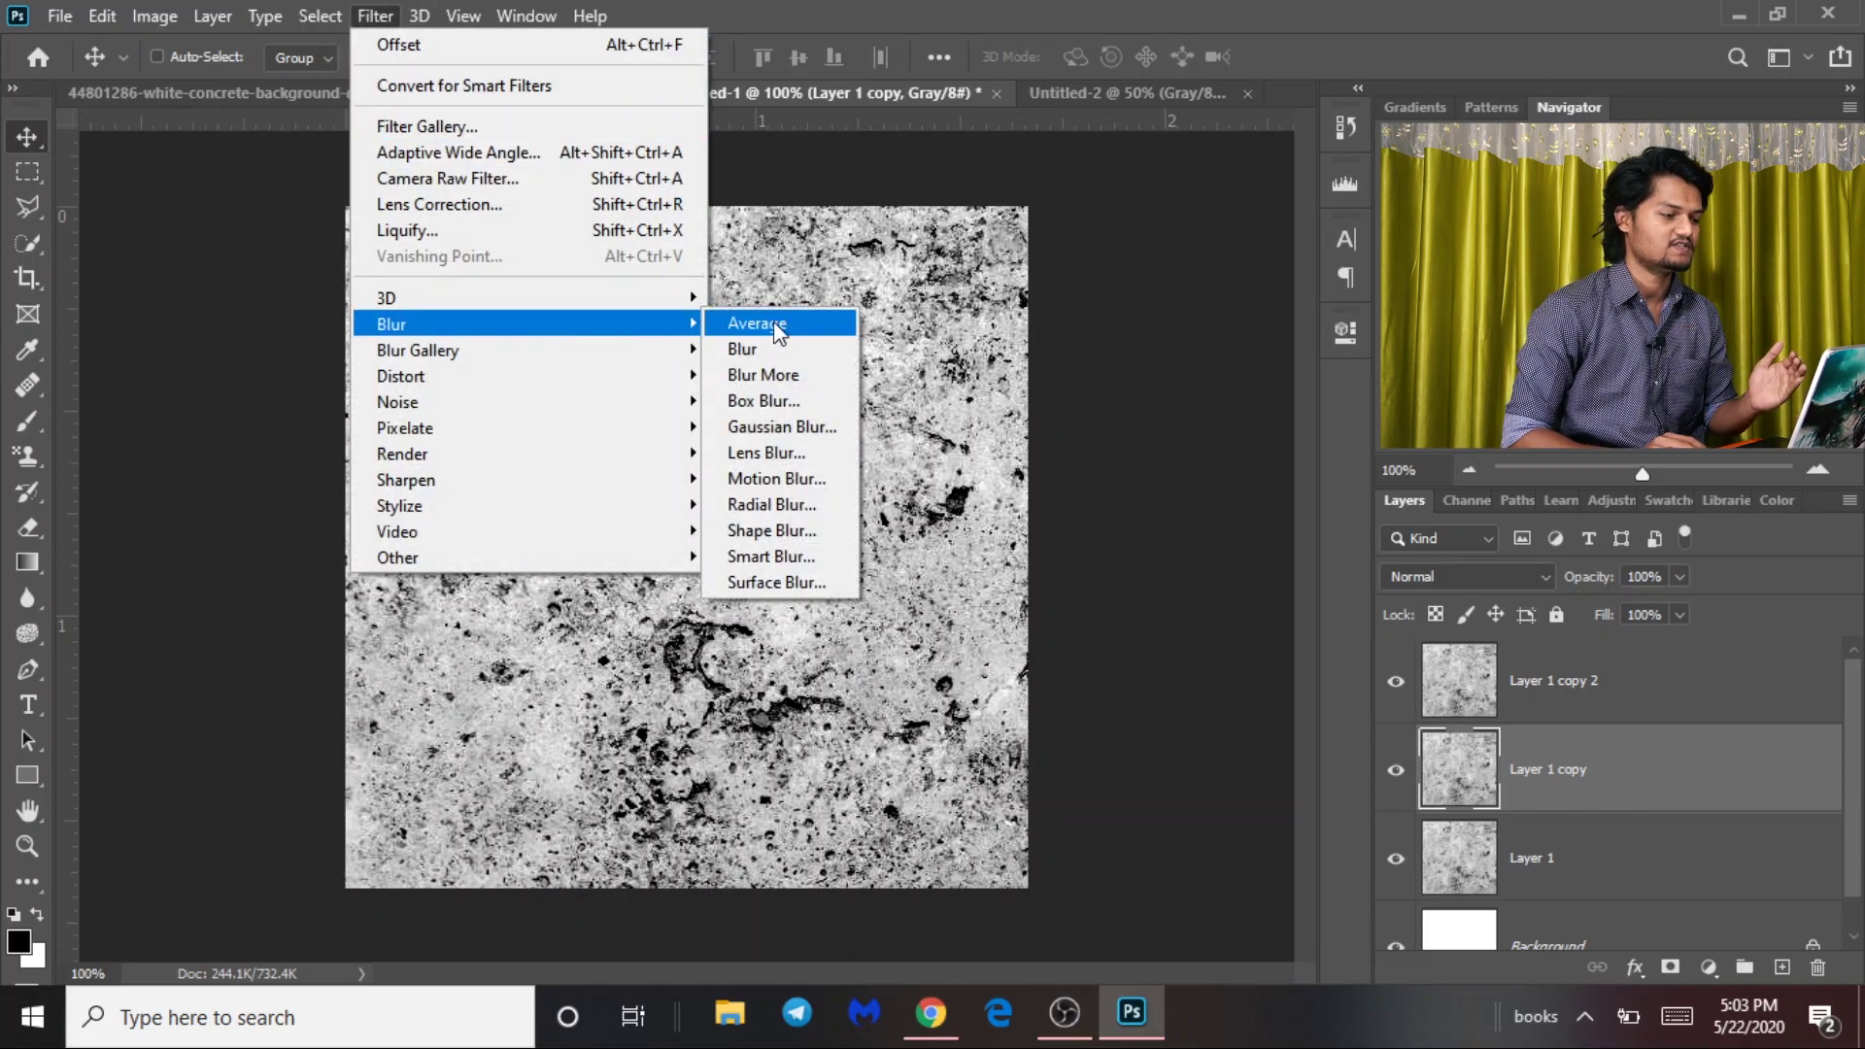
click(778, 331)
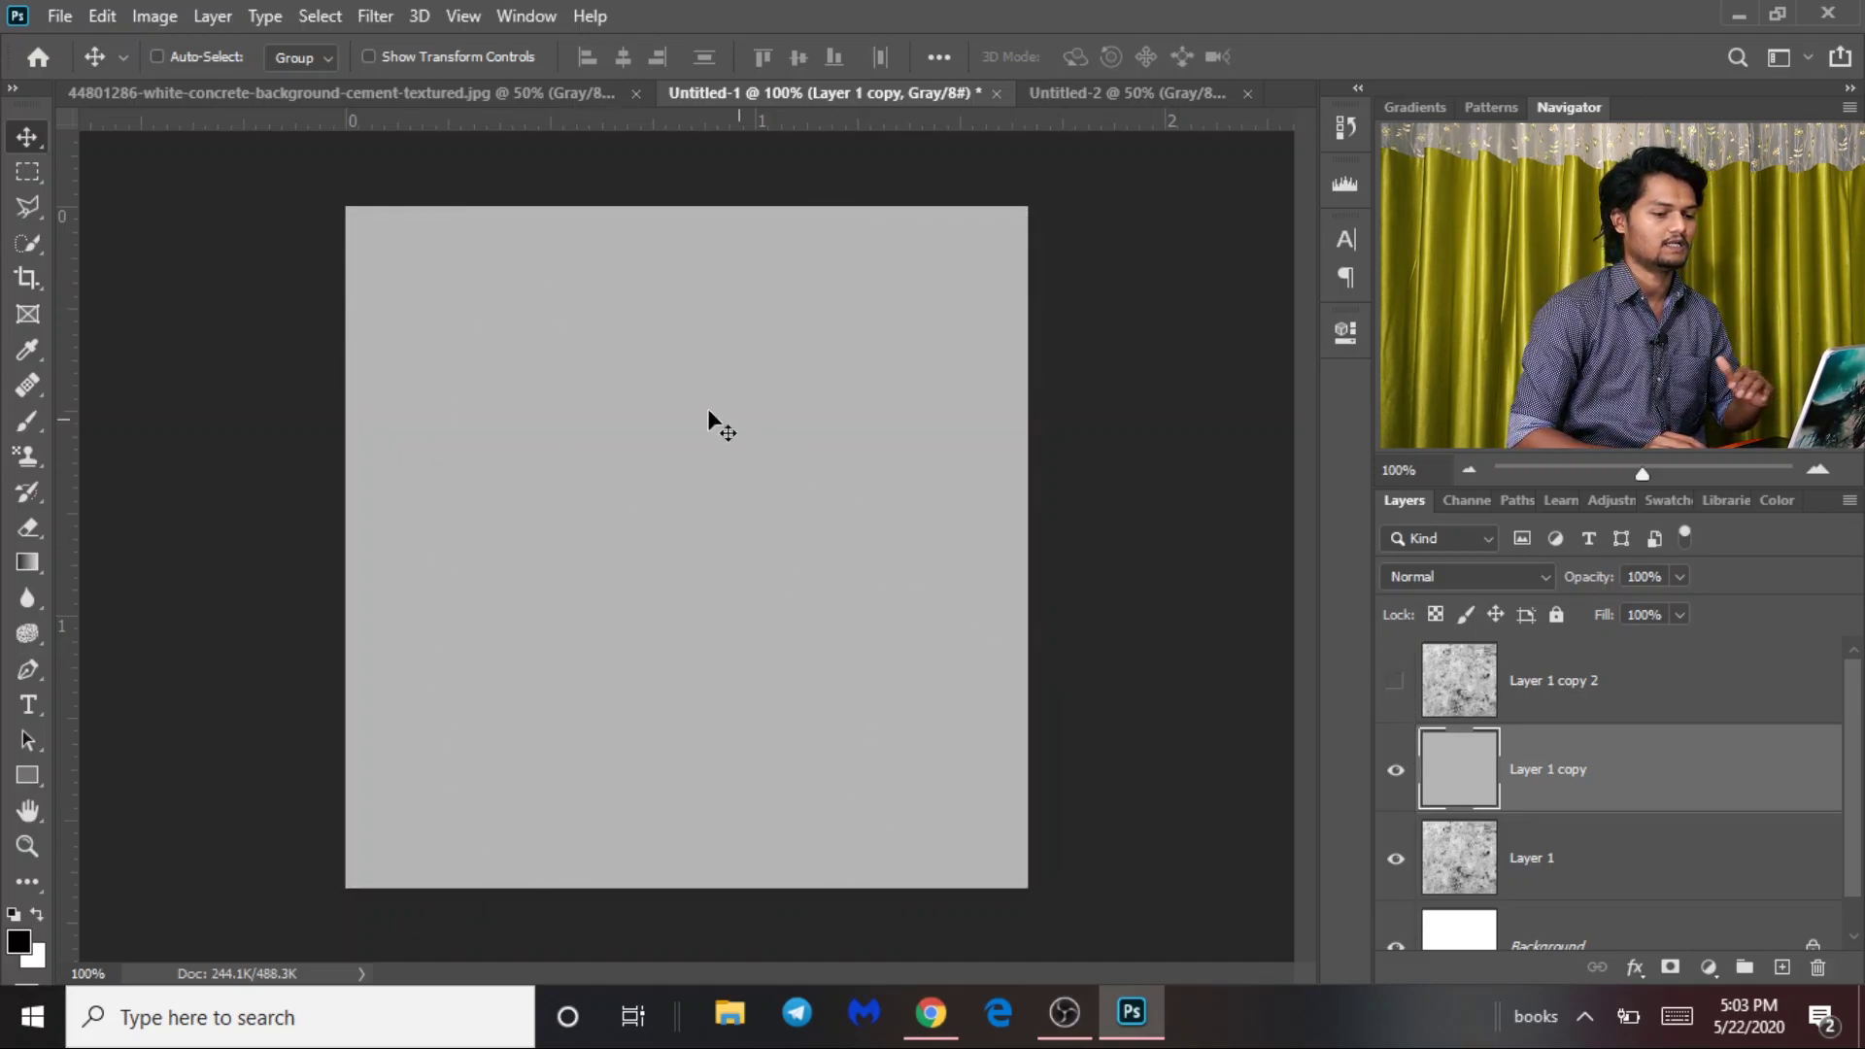
click(1396, 683)
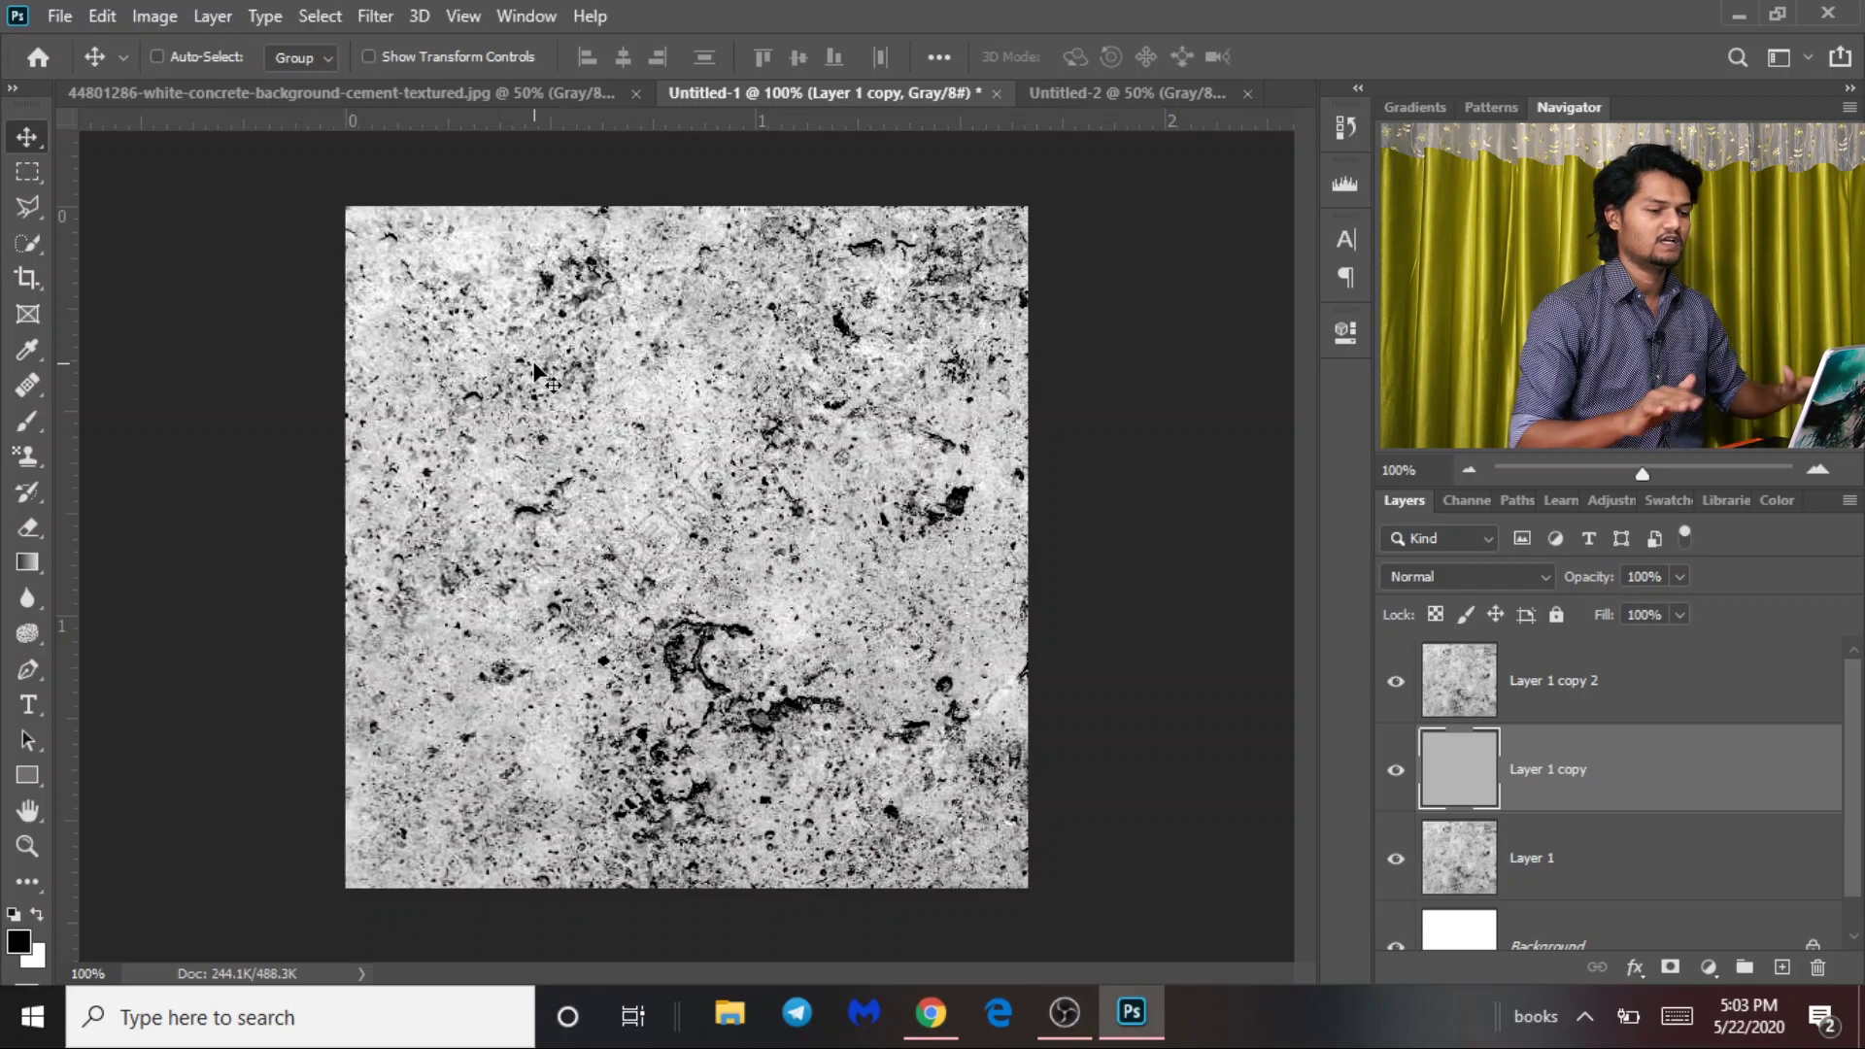
click(1602, 692)
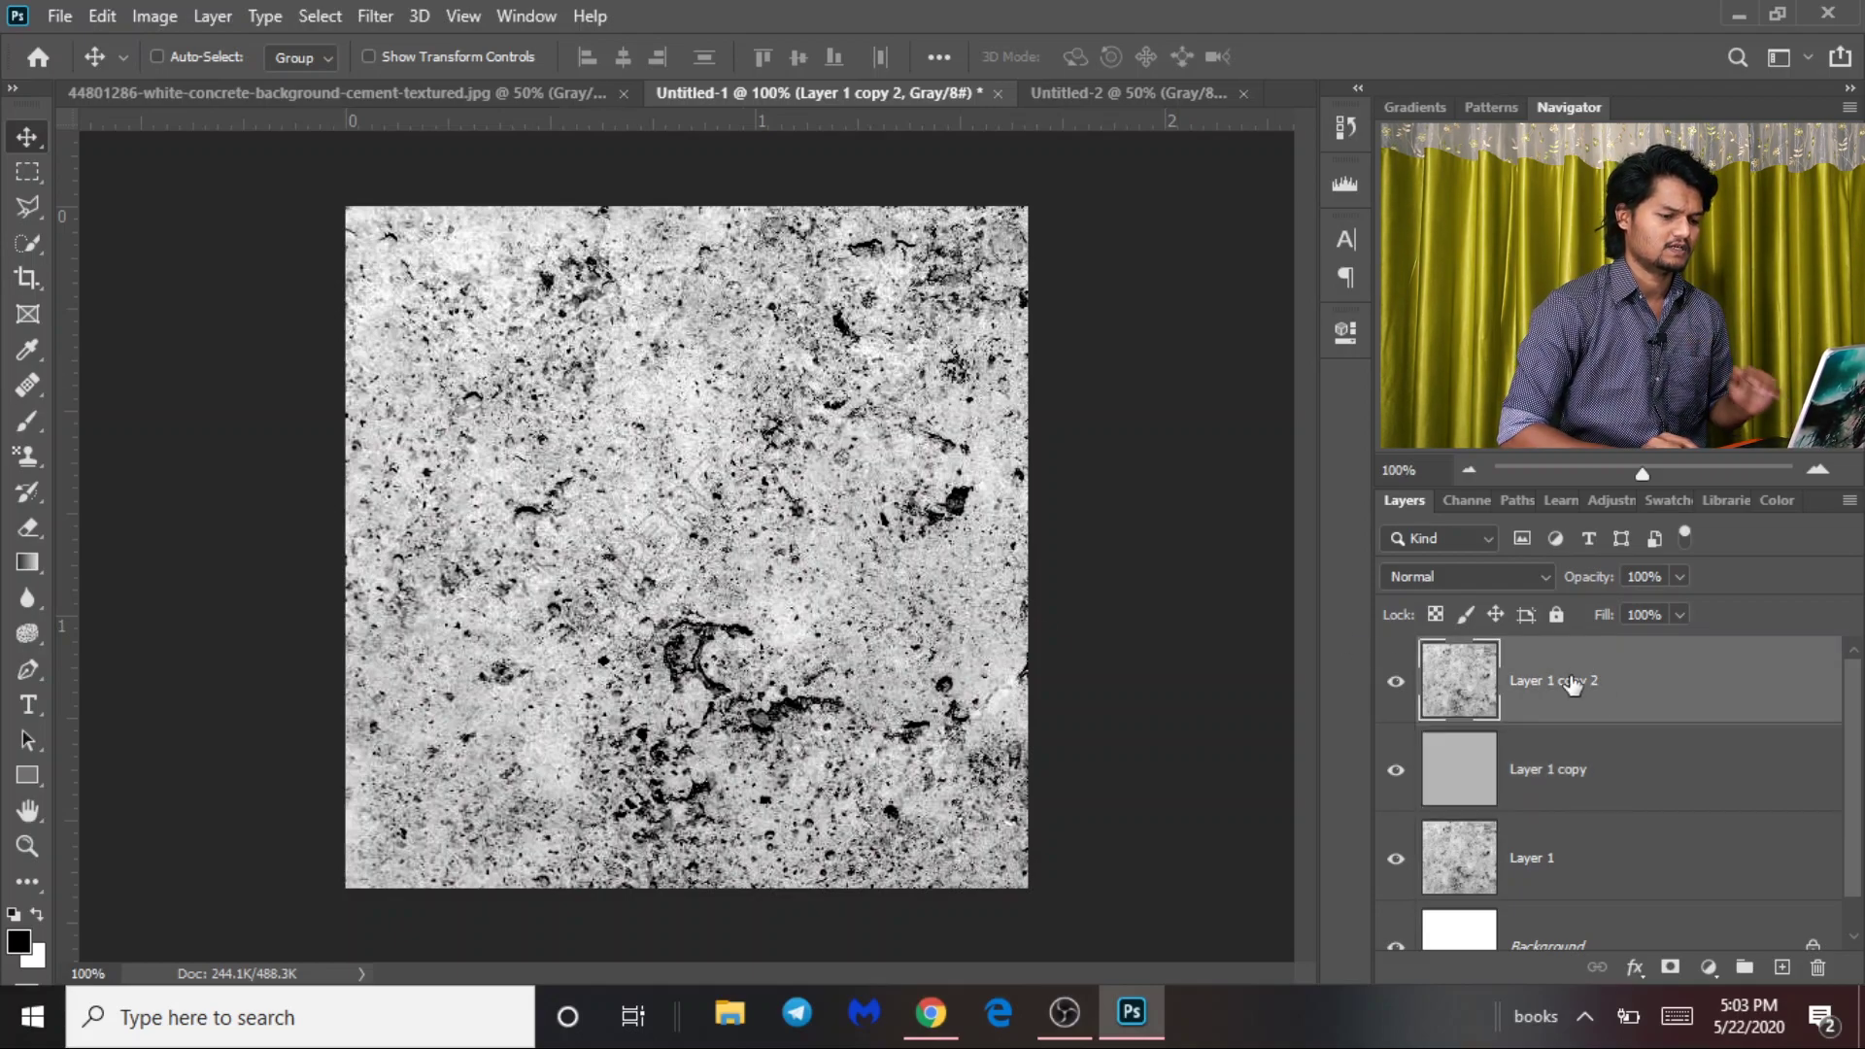
Set Layer 1 copy 2's blend mode to Linear Light.
click(1488, 575)
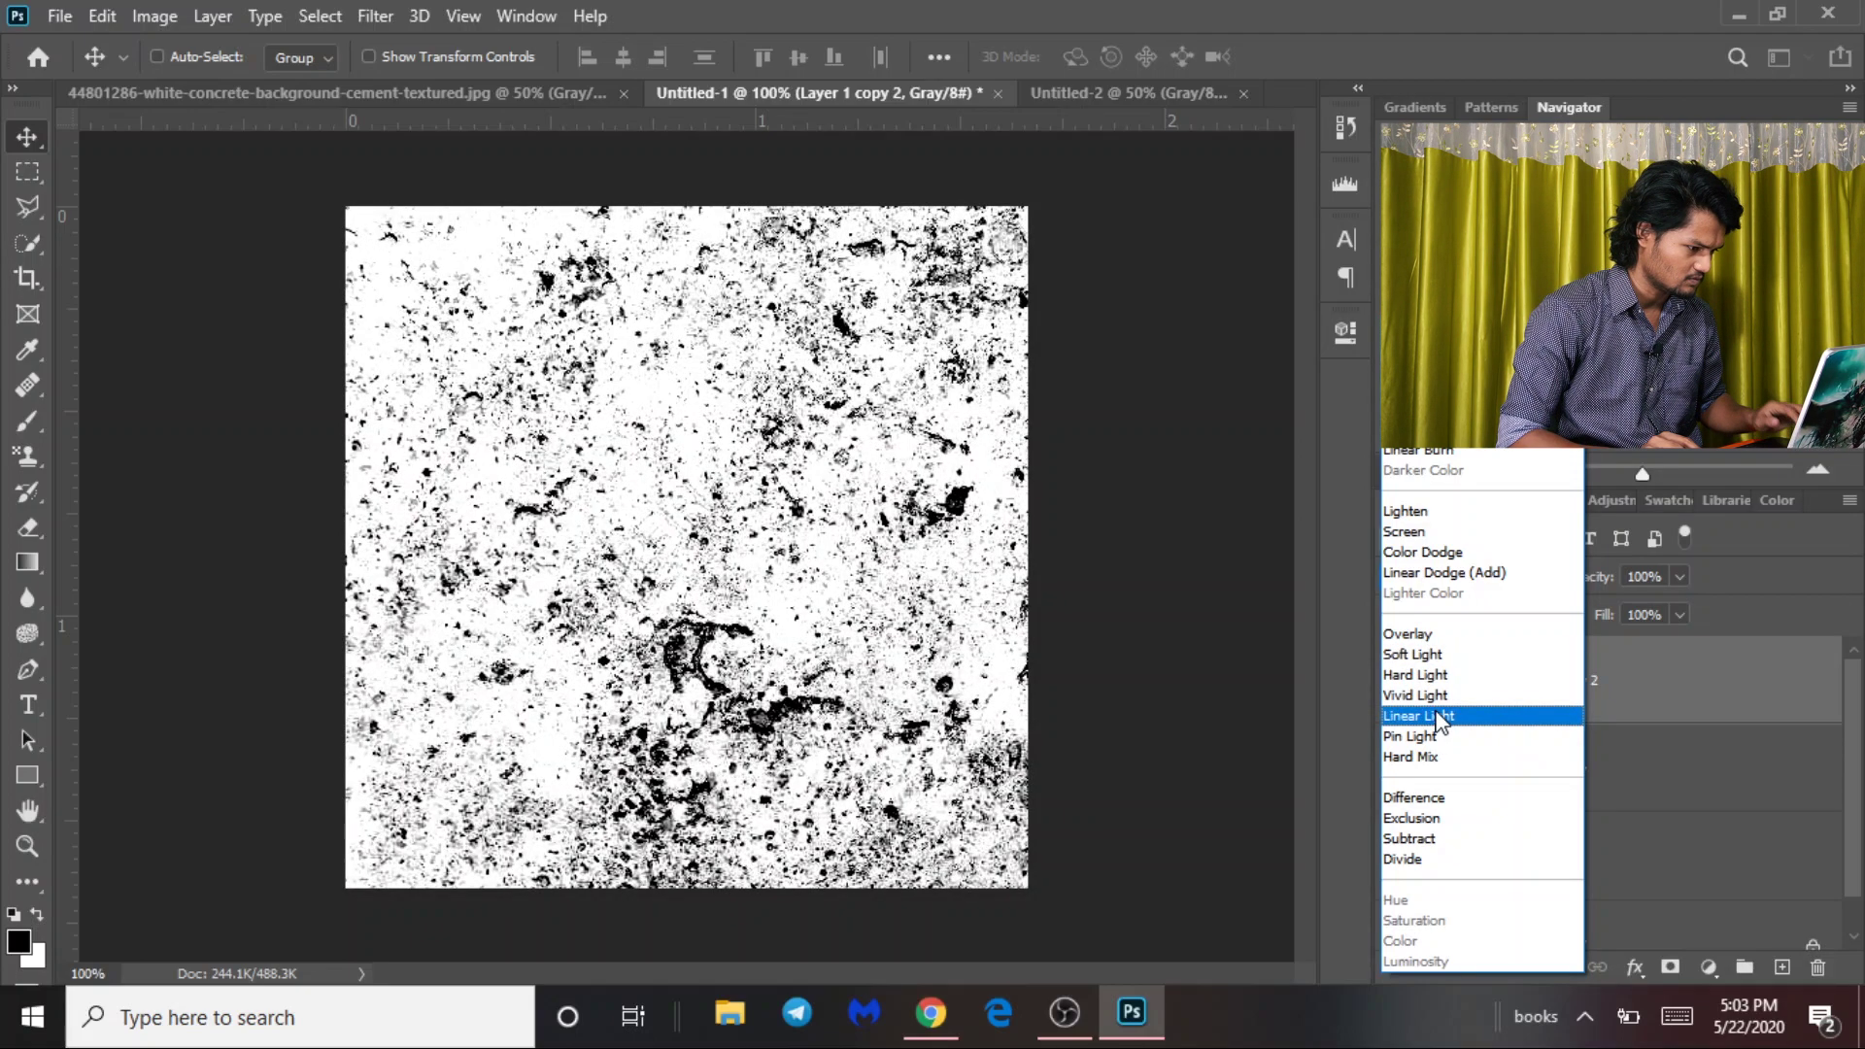
click(1438, 717)
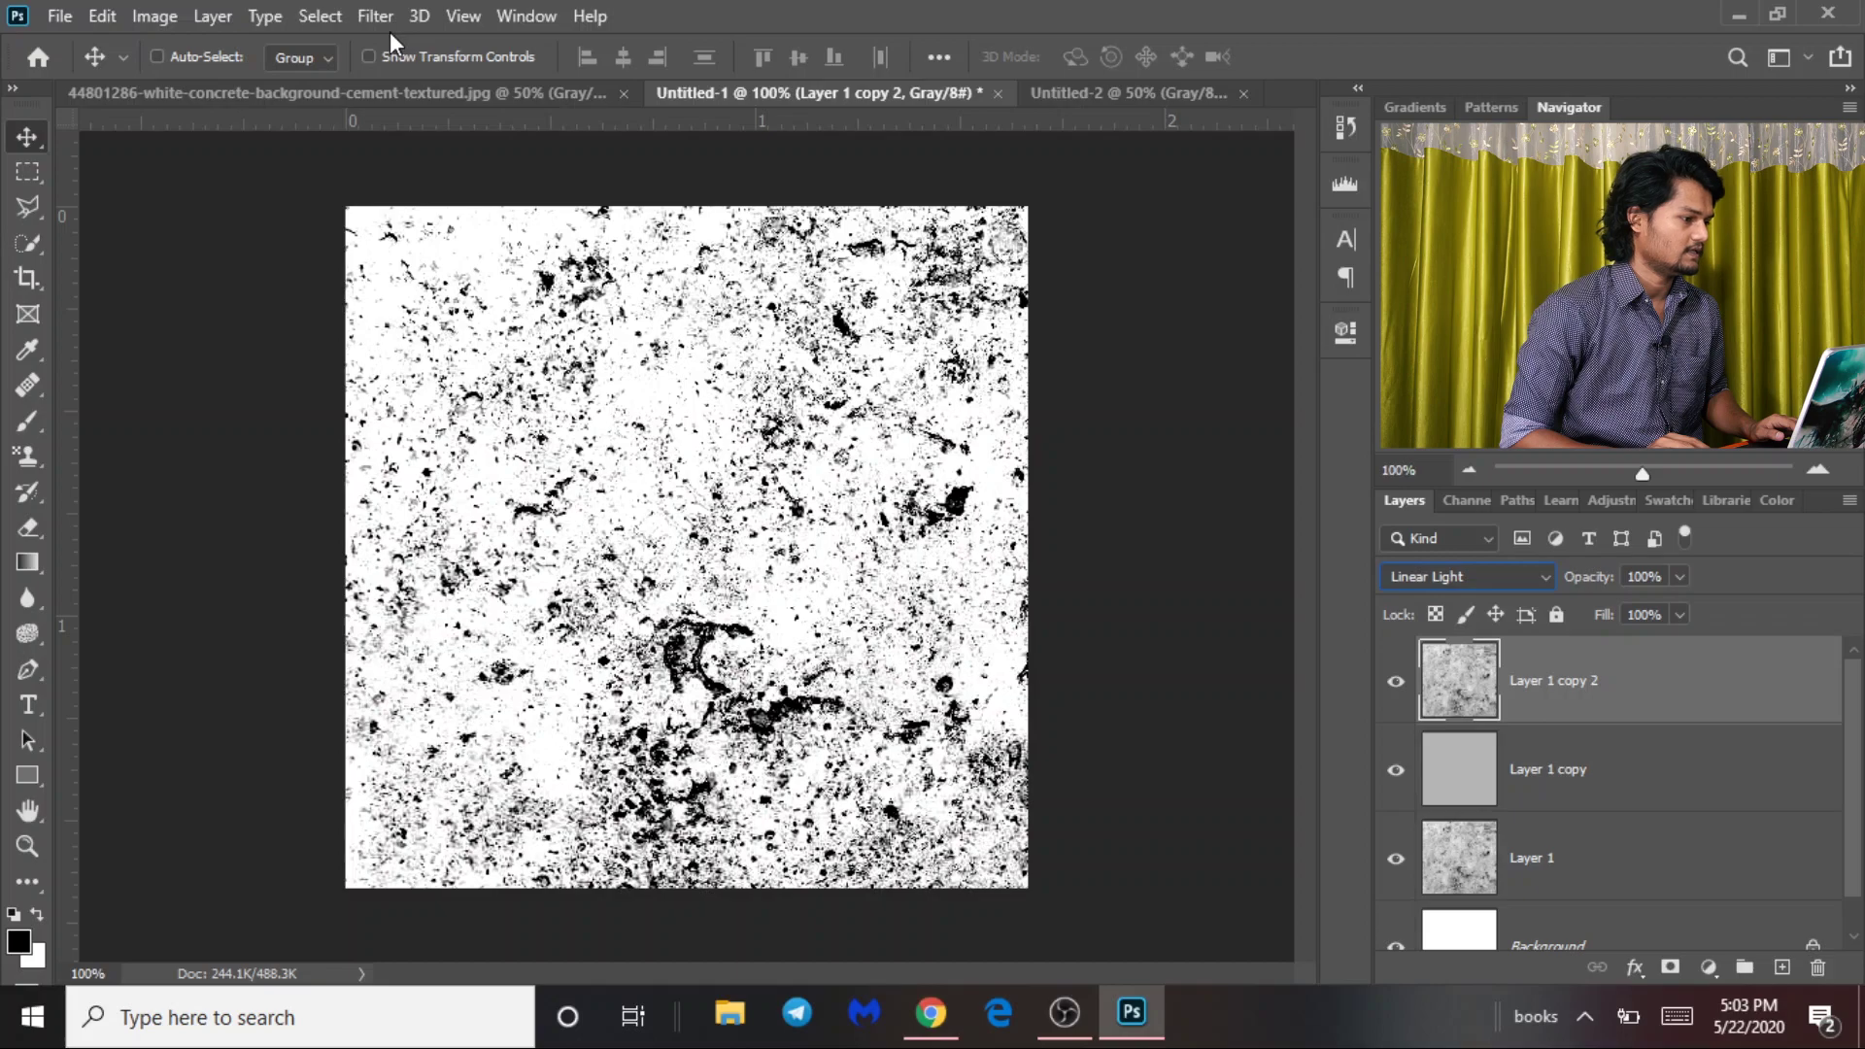
click(377, 18)
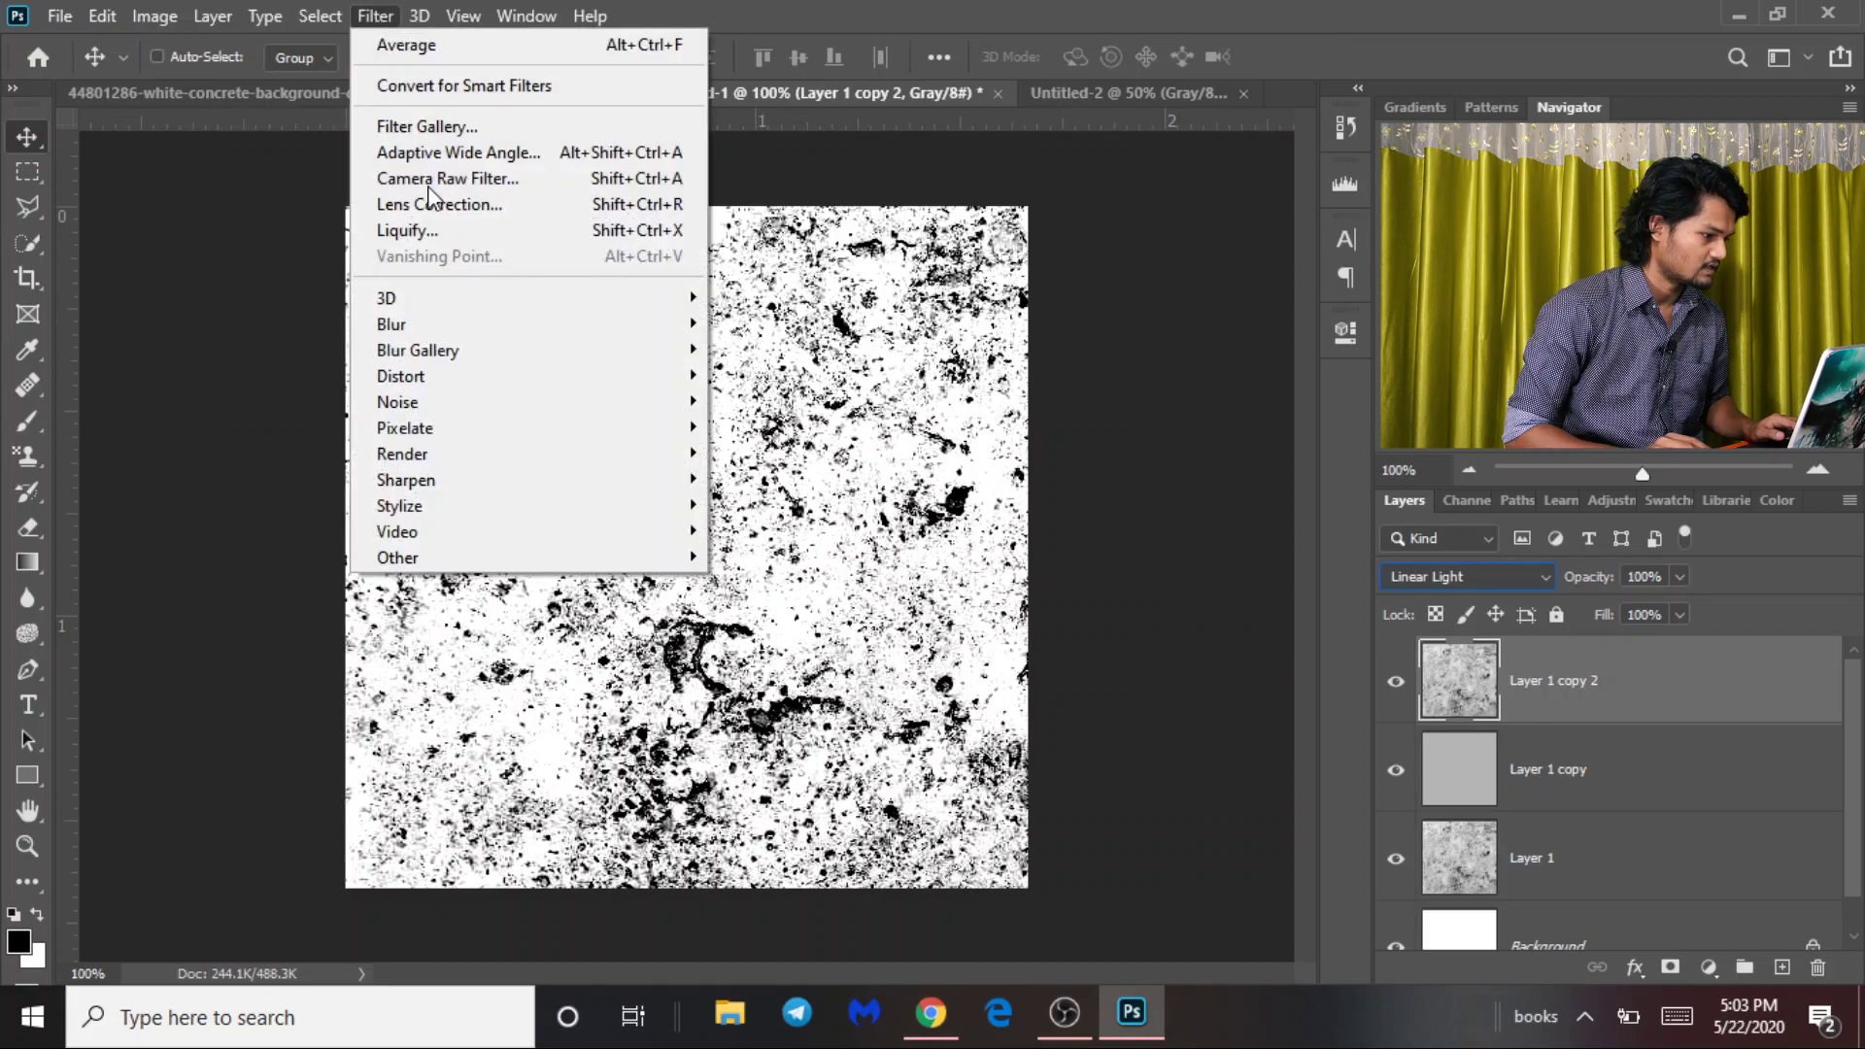
mouse_move(438, 557)
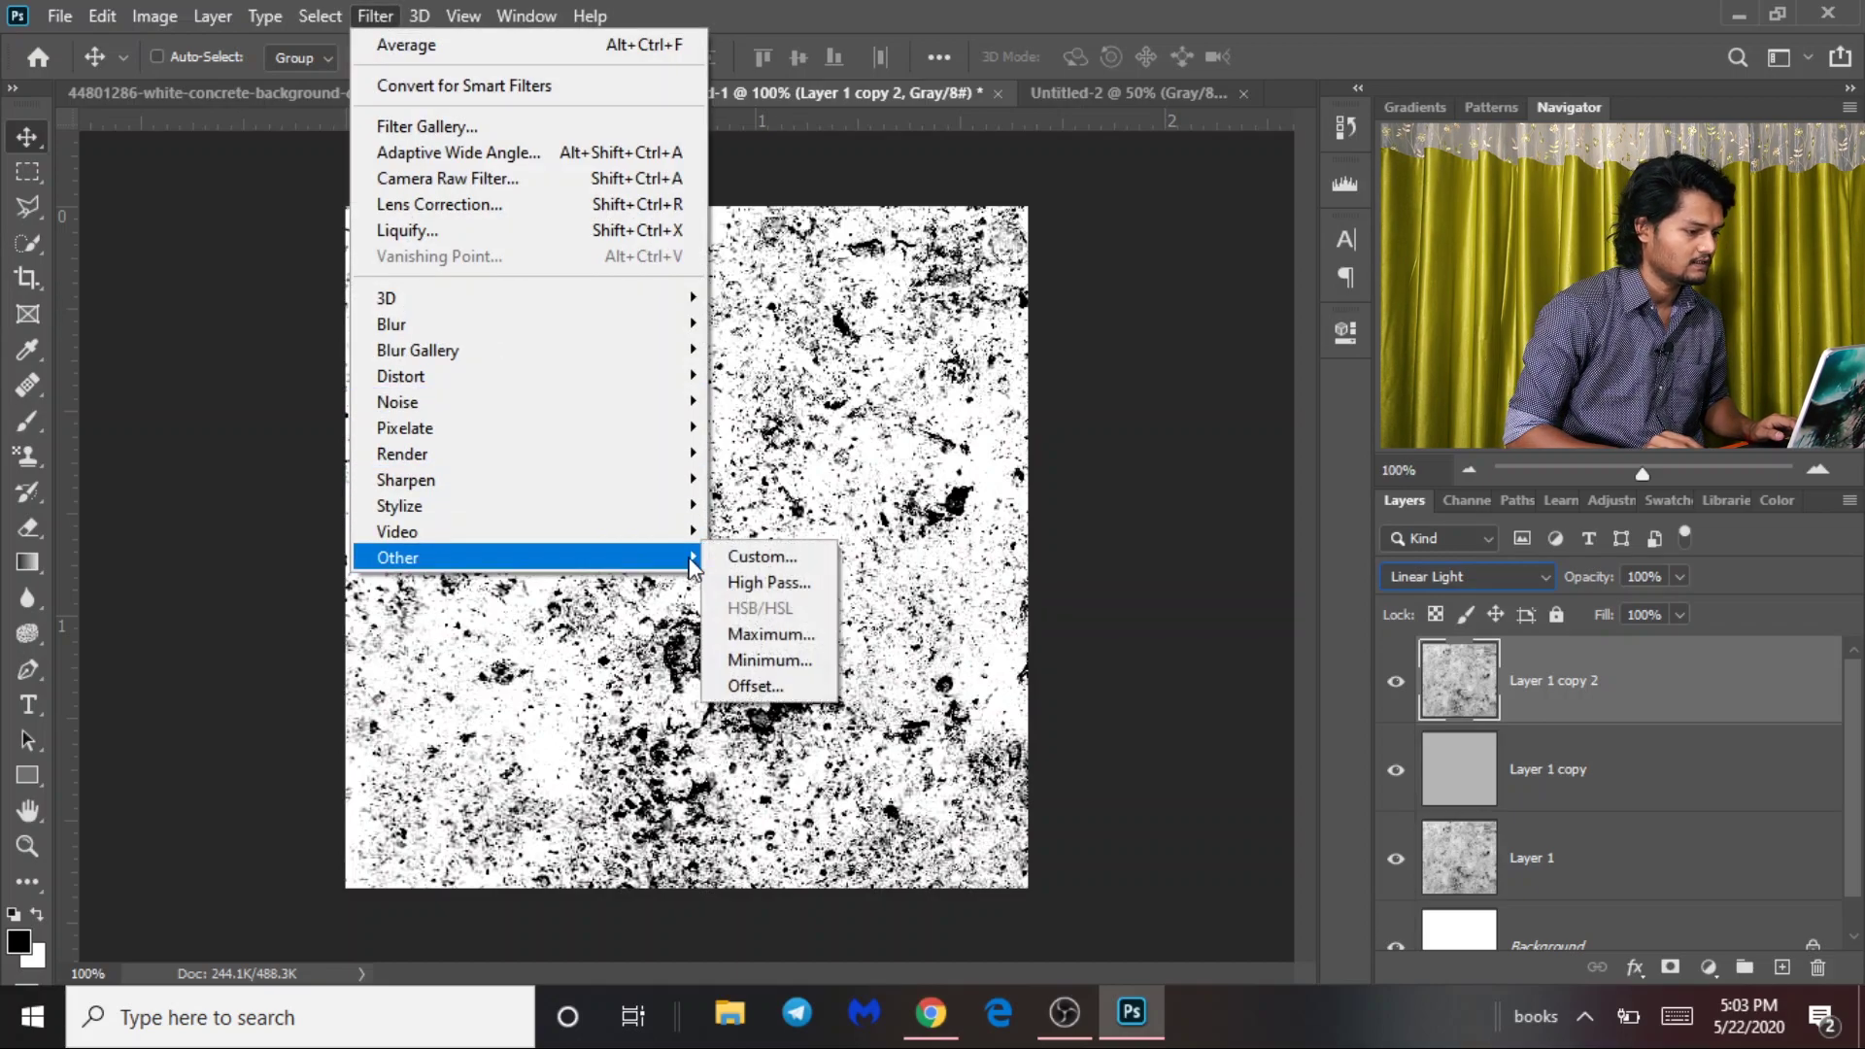
Apply High Pass to Layer 1 copy 2 with a 7.8-pixel radius.
click(785, 583)
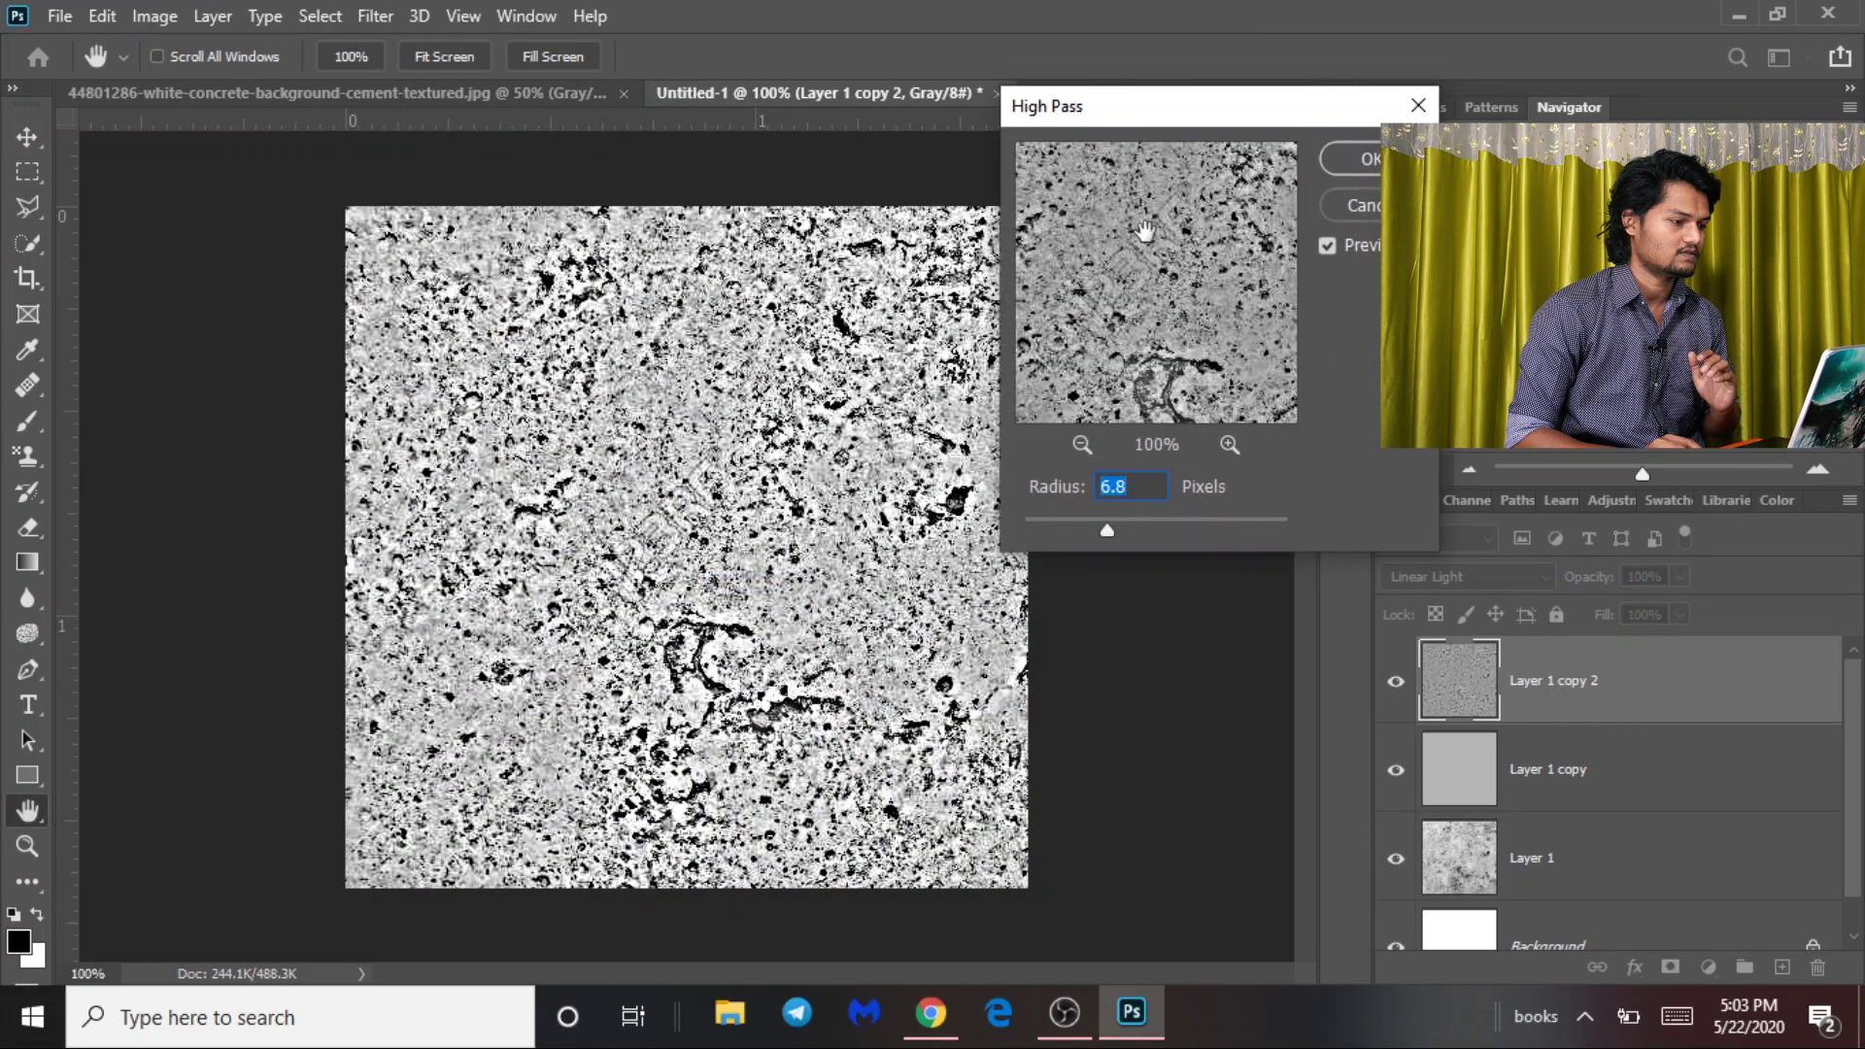
drag(1127, 107, 1315, 43)
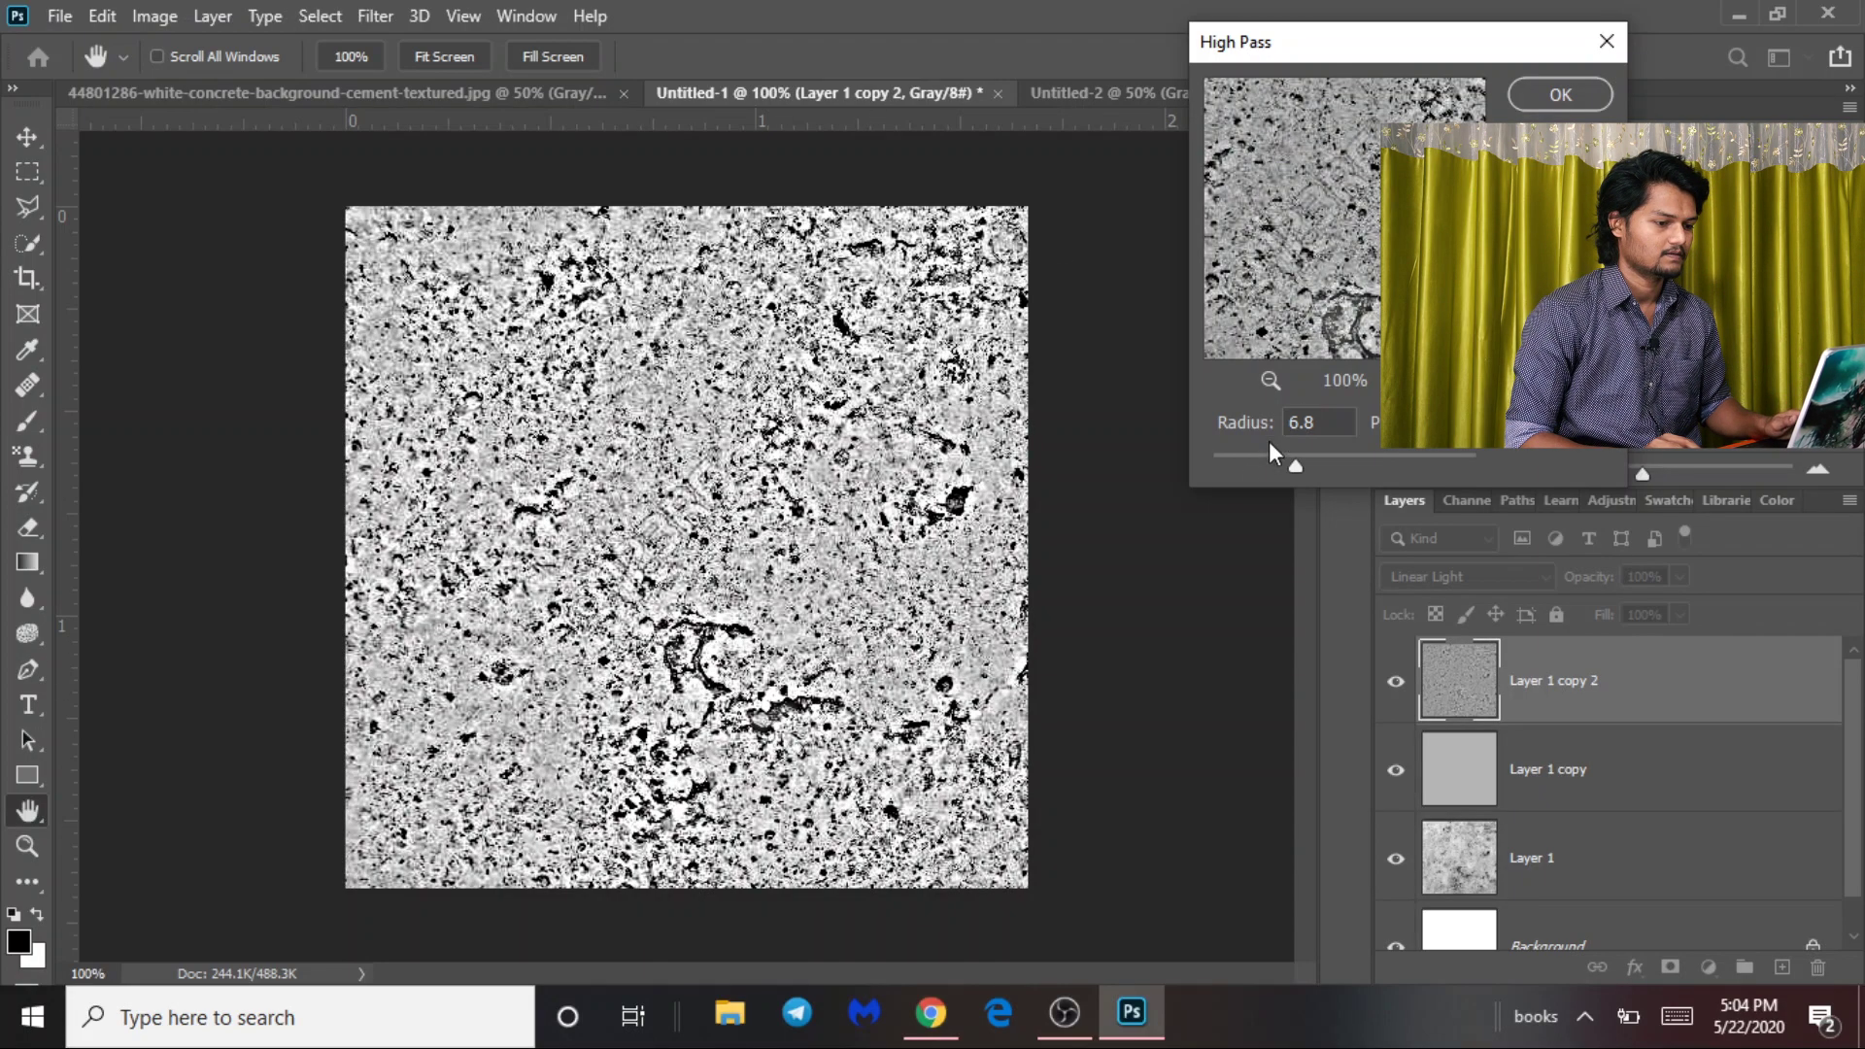
drag(1296, 466, 1477, 470)
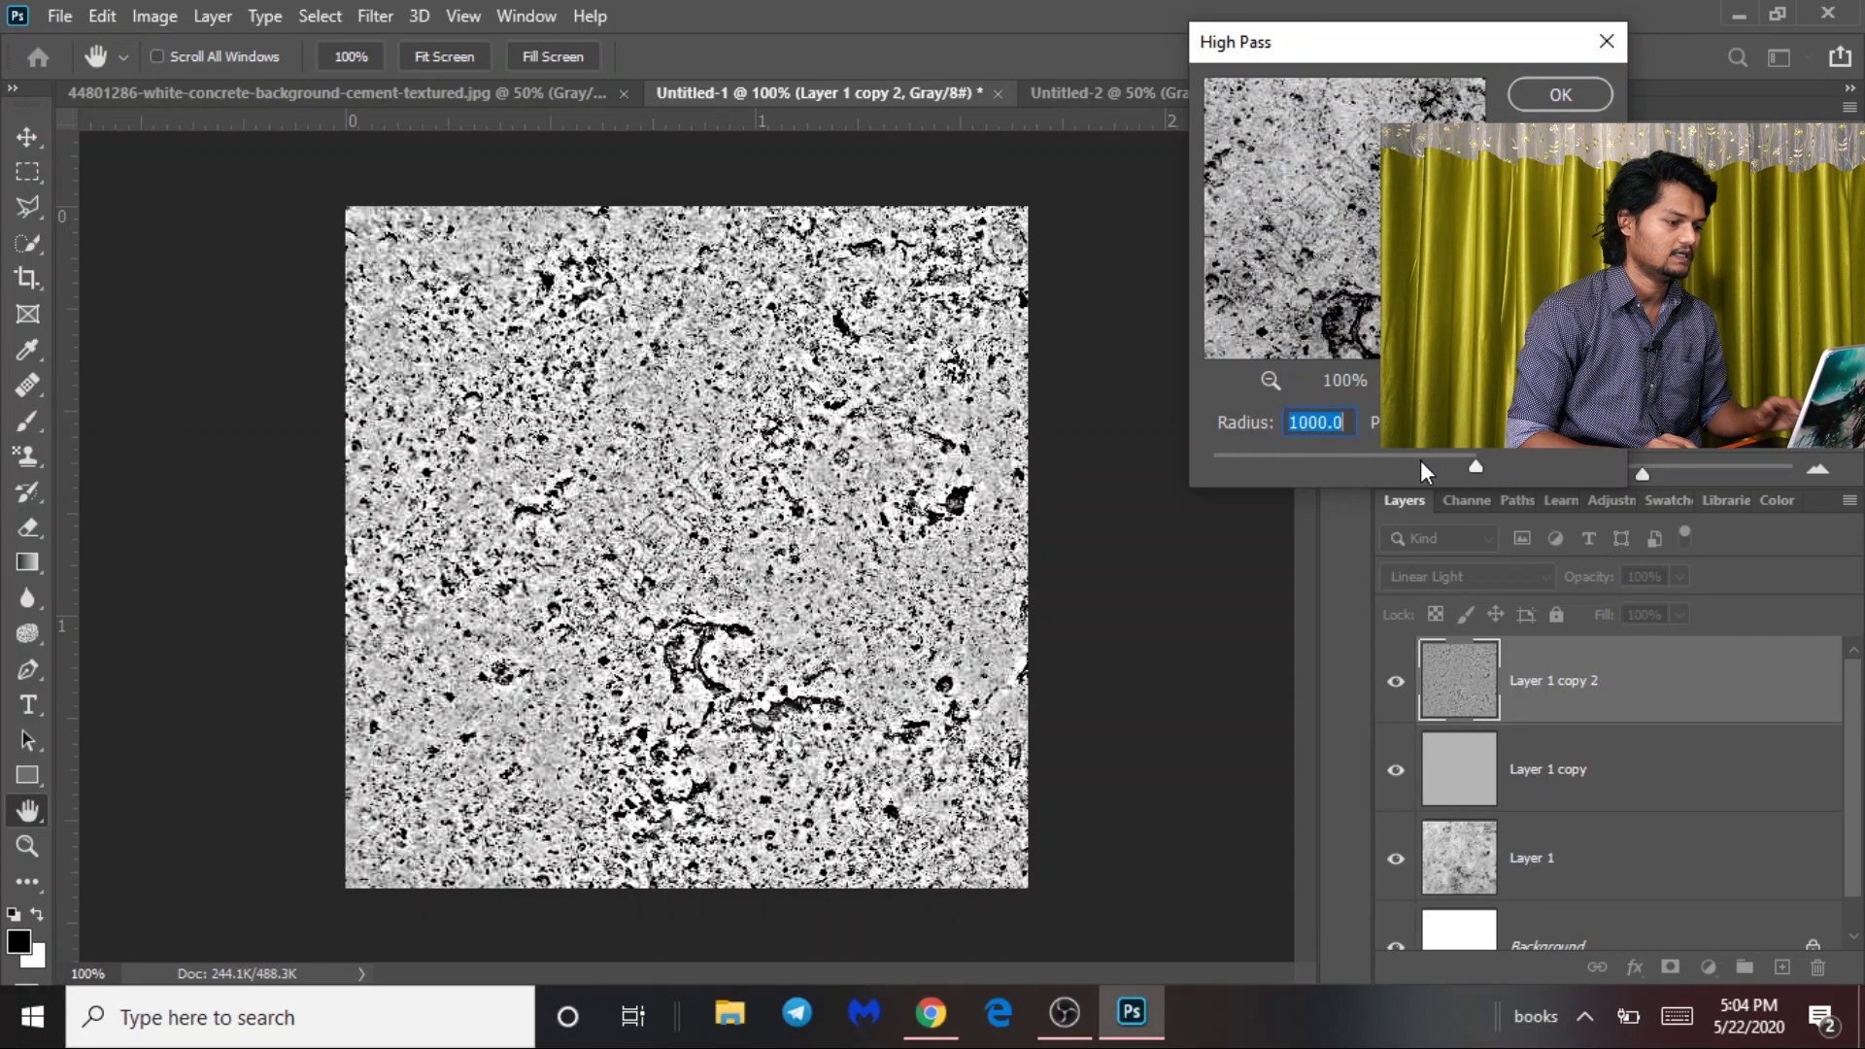
drag(1473, 462, 1285, 463)
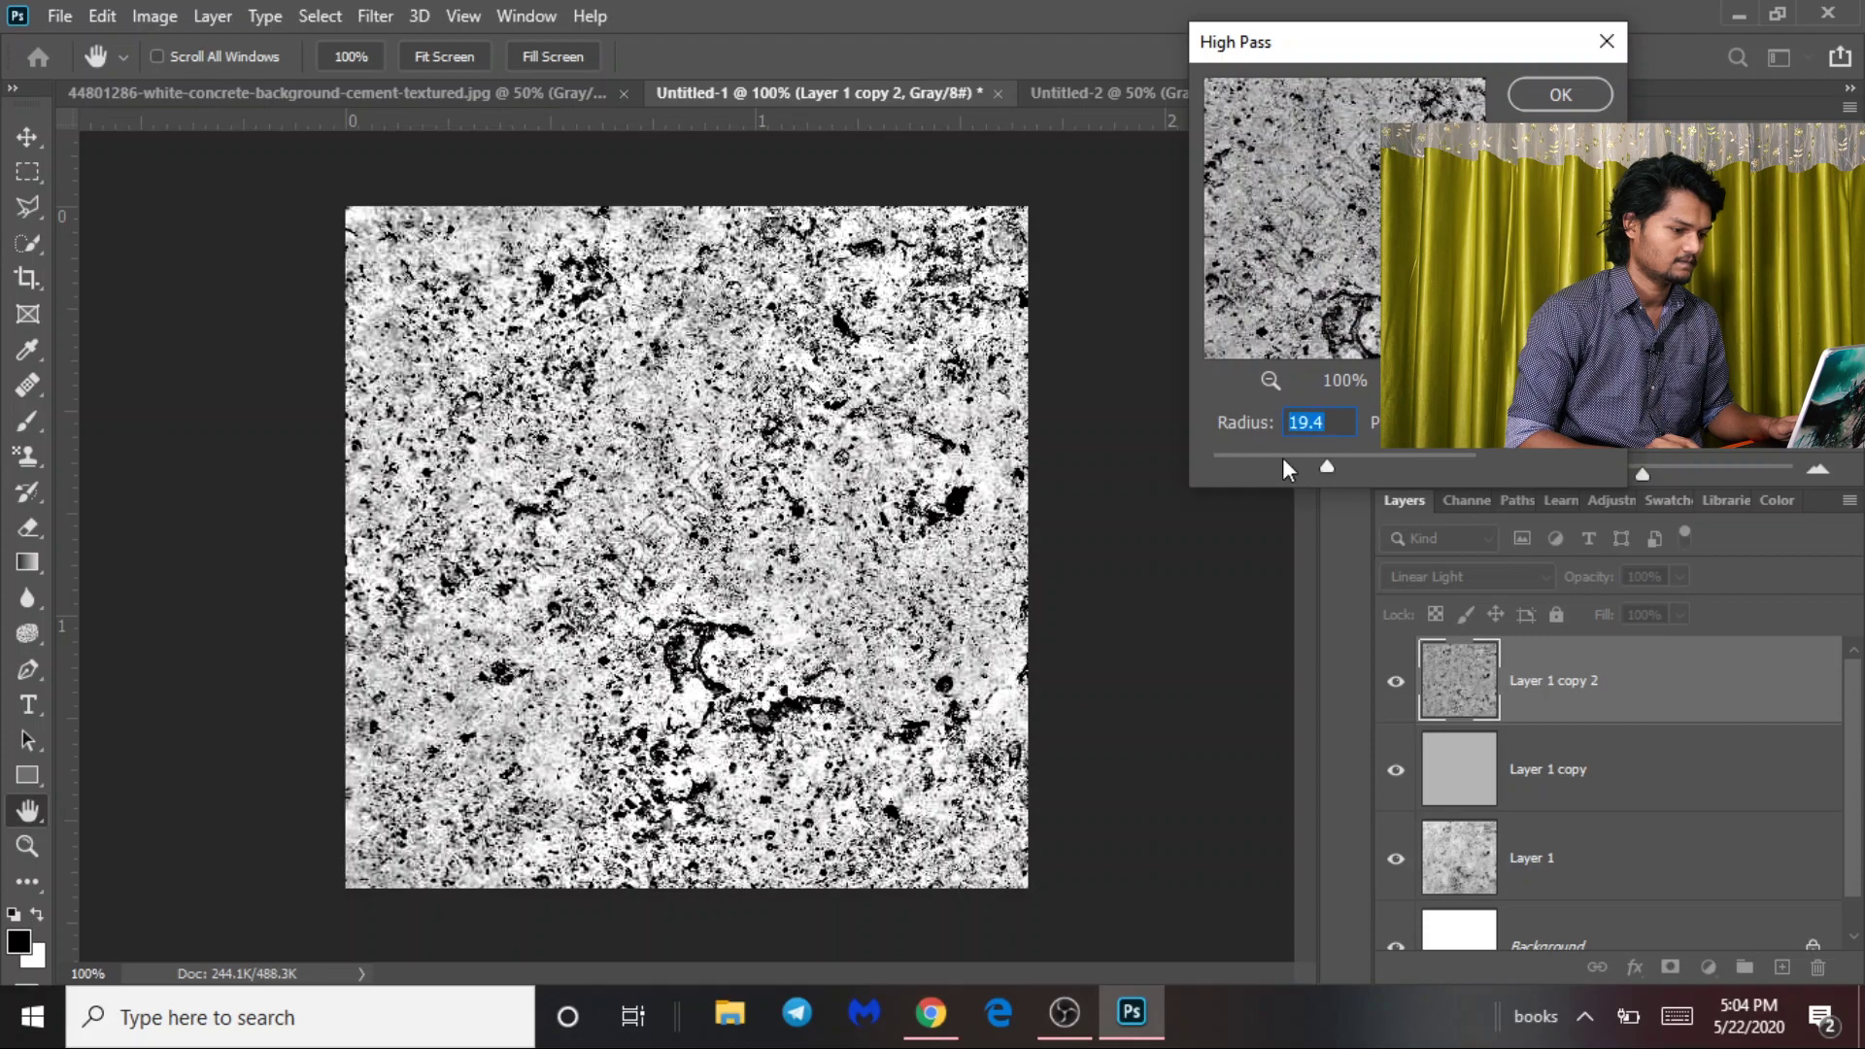
click(1302, 462)
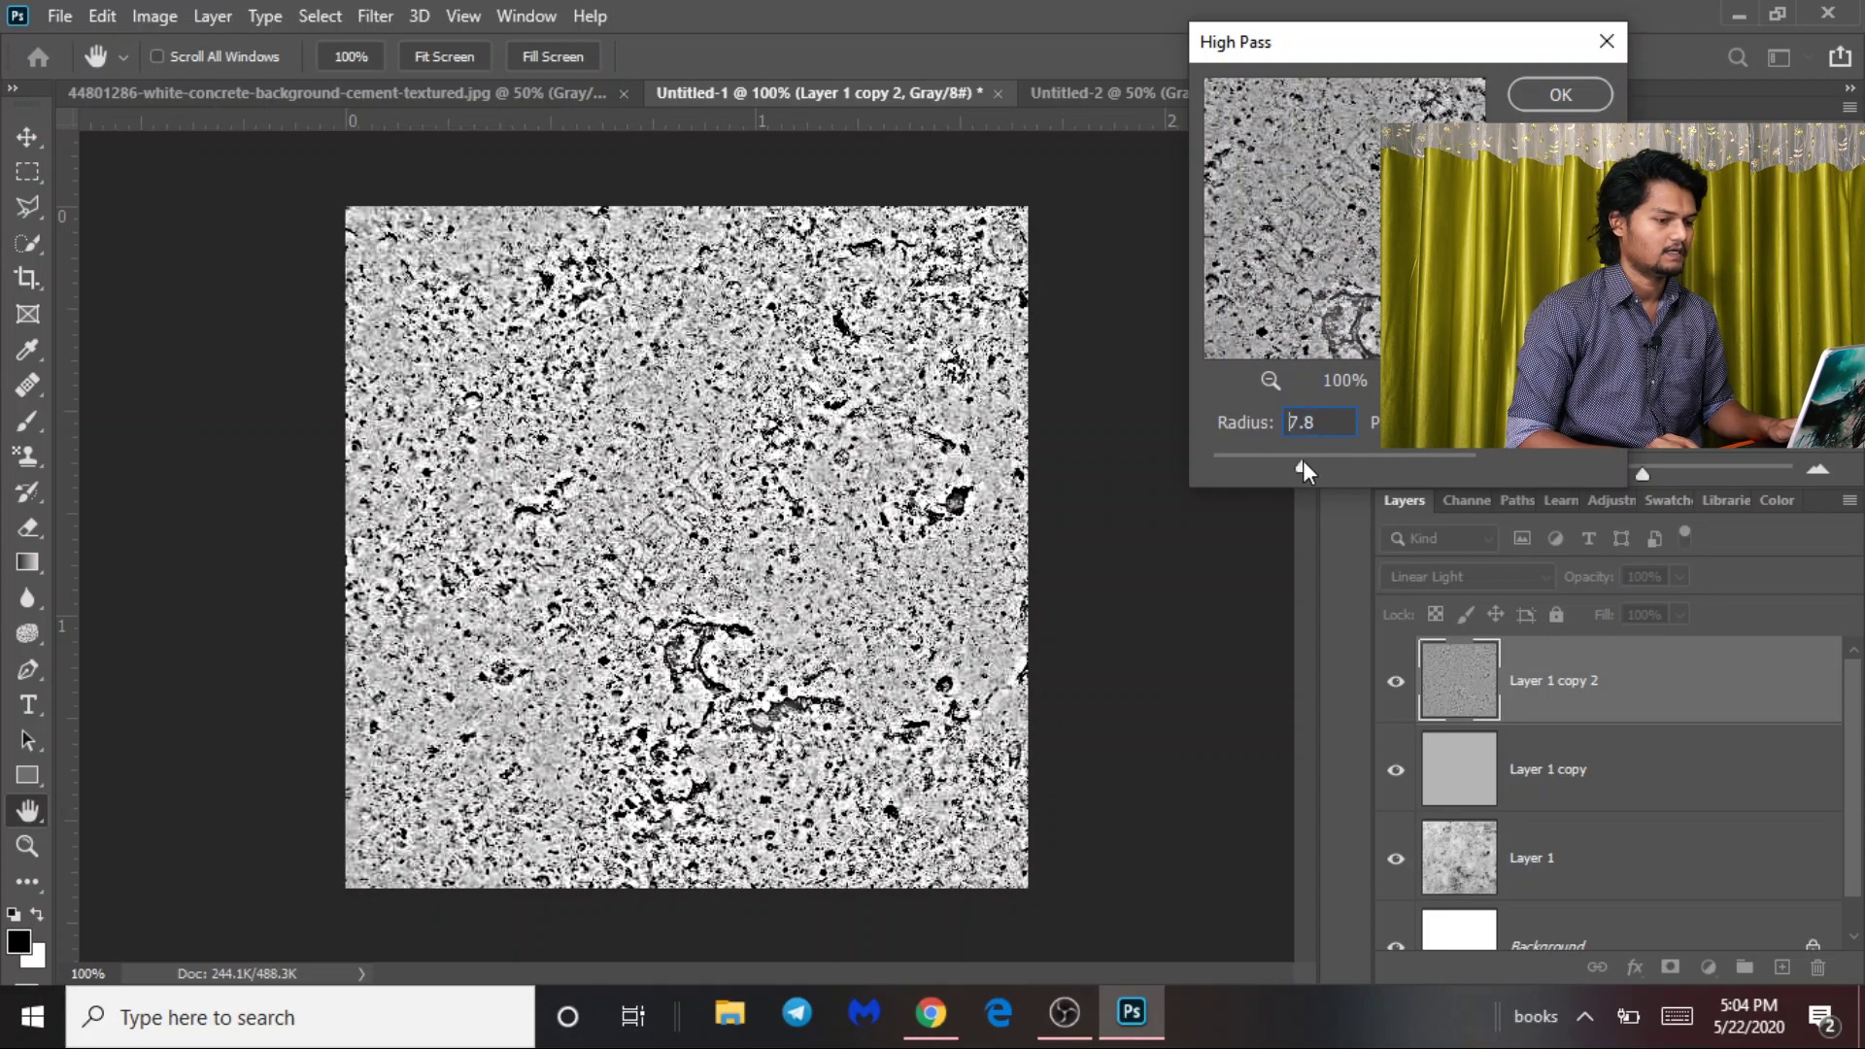
click(1558, 97)
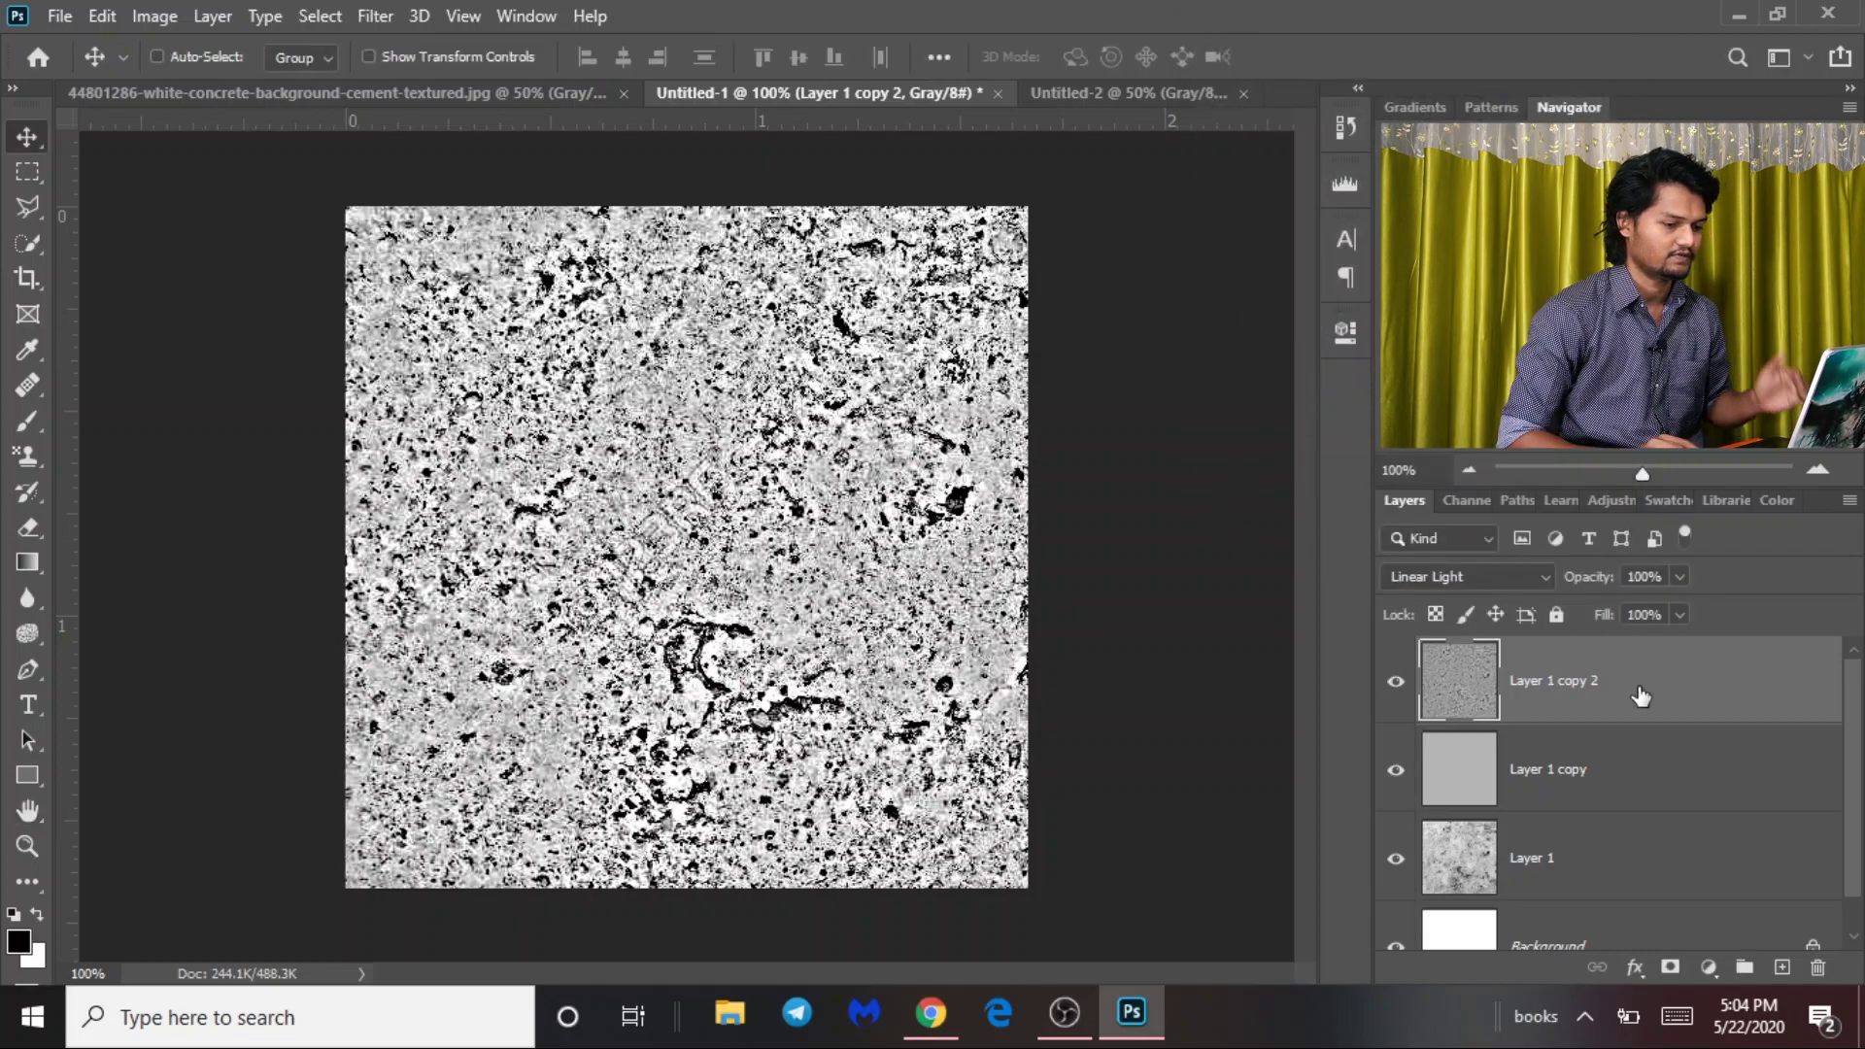
Preview other blend modes on Layer 1 copy 2, then keep Linear Light.
click(1521, 580)
click(1790, 573)
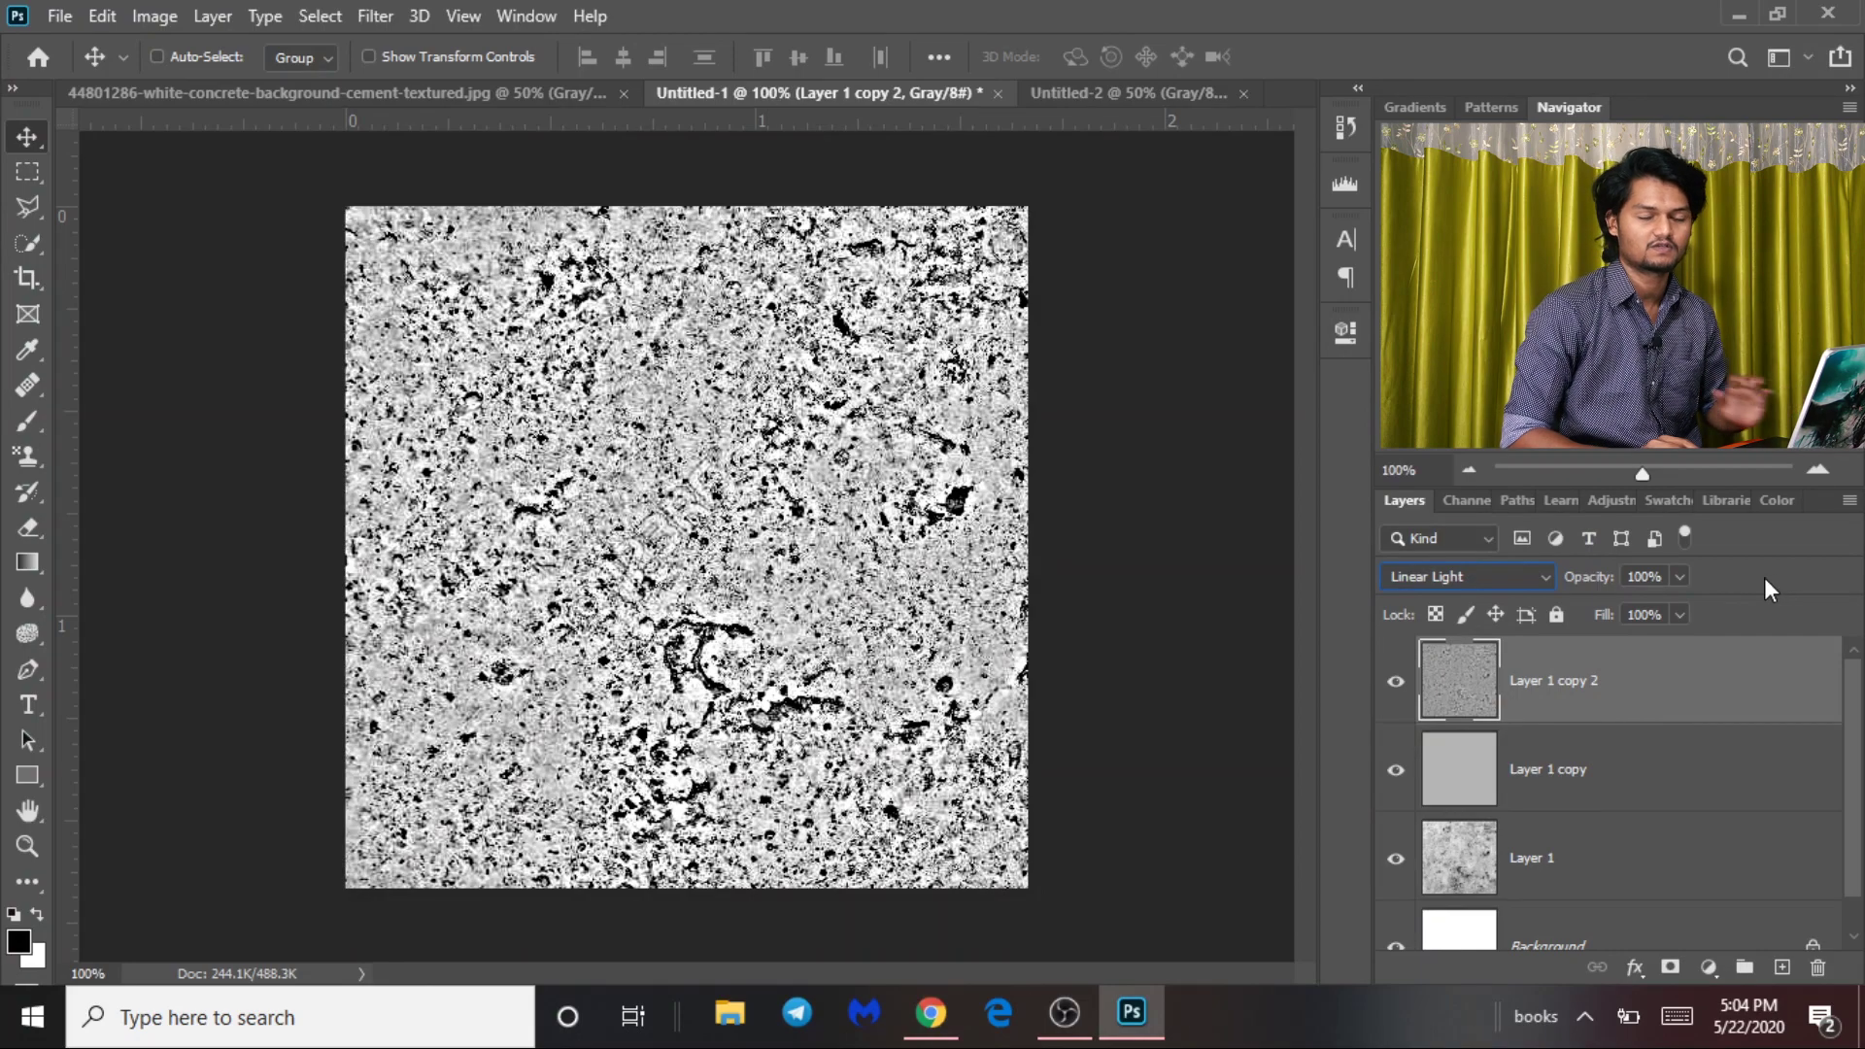
click(1498, 579)
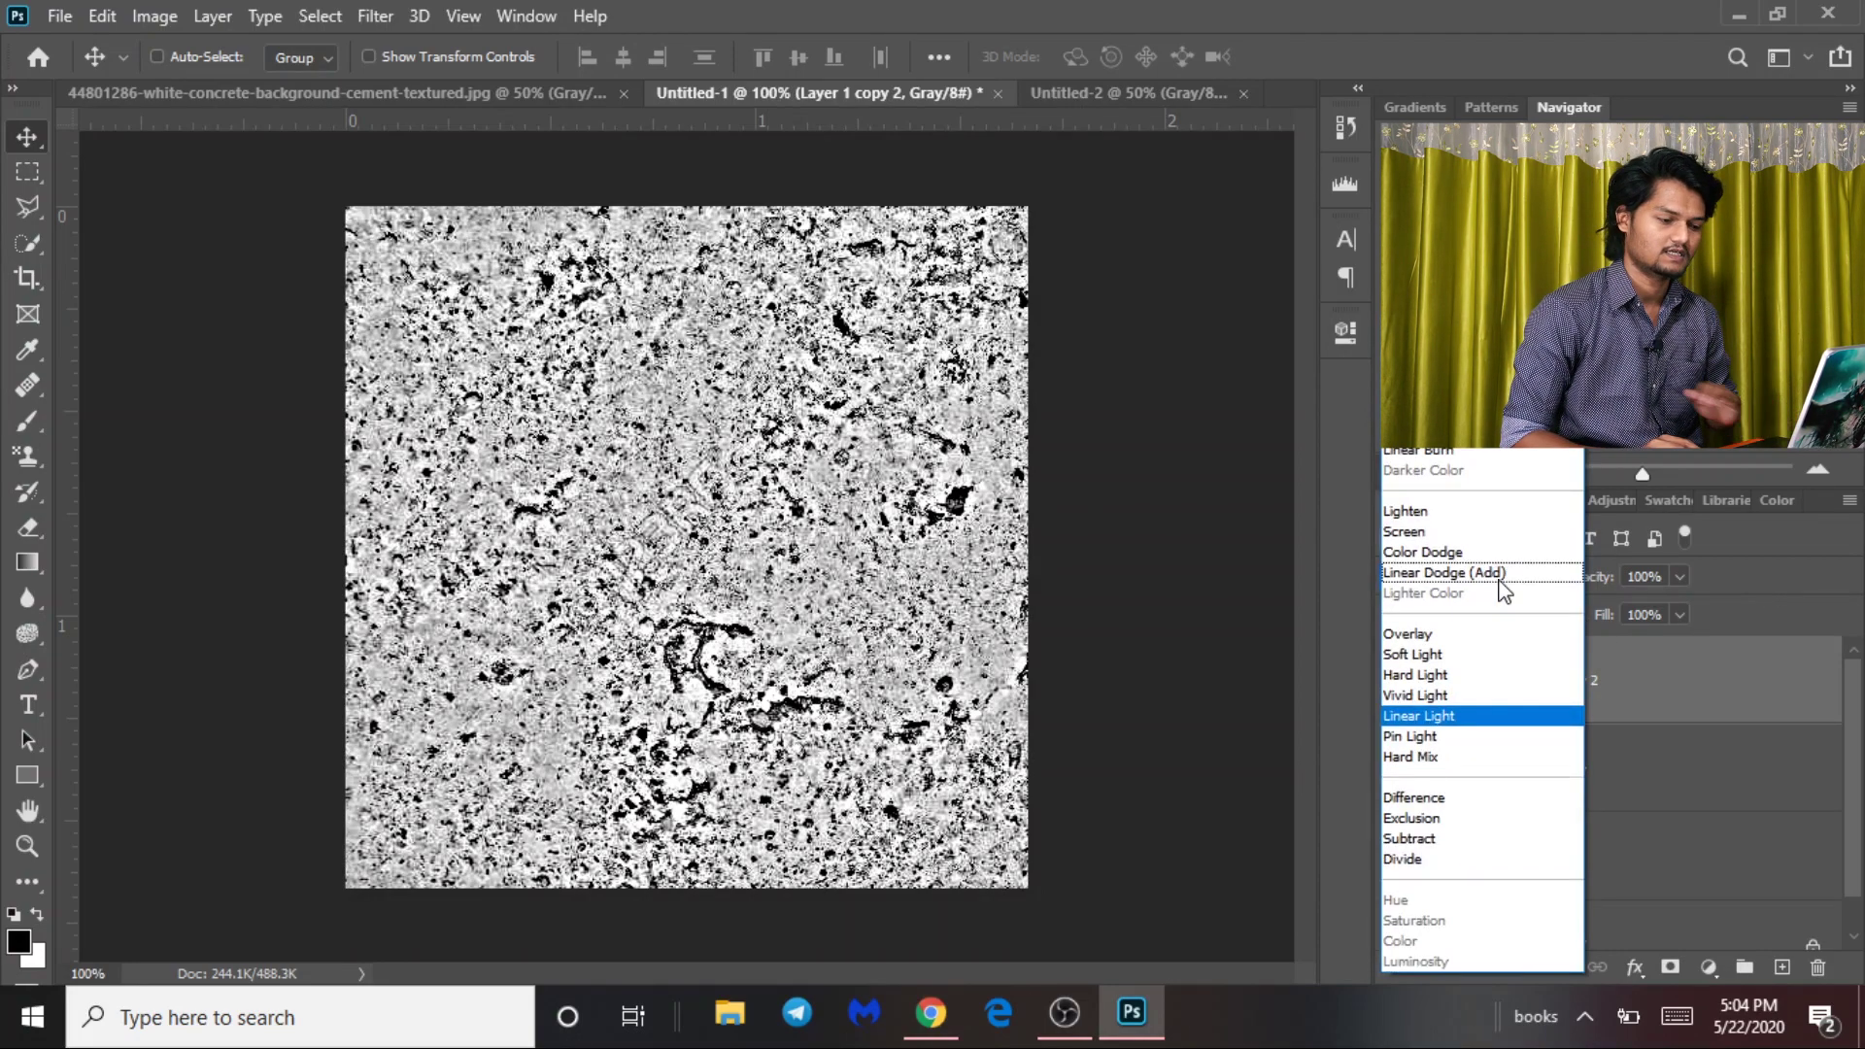
key(Escape)
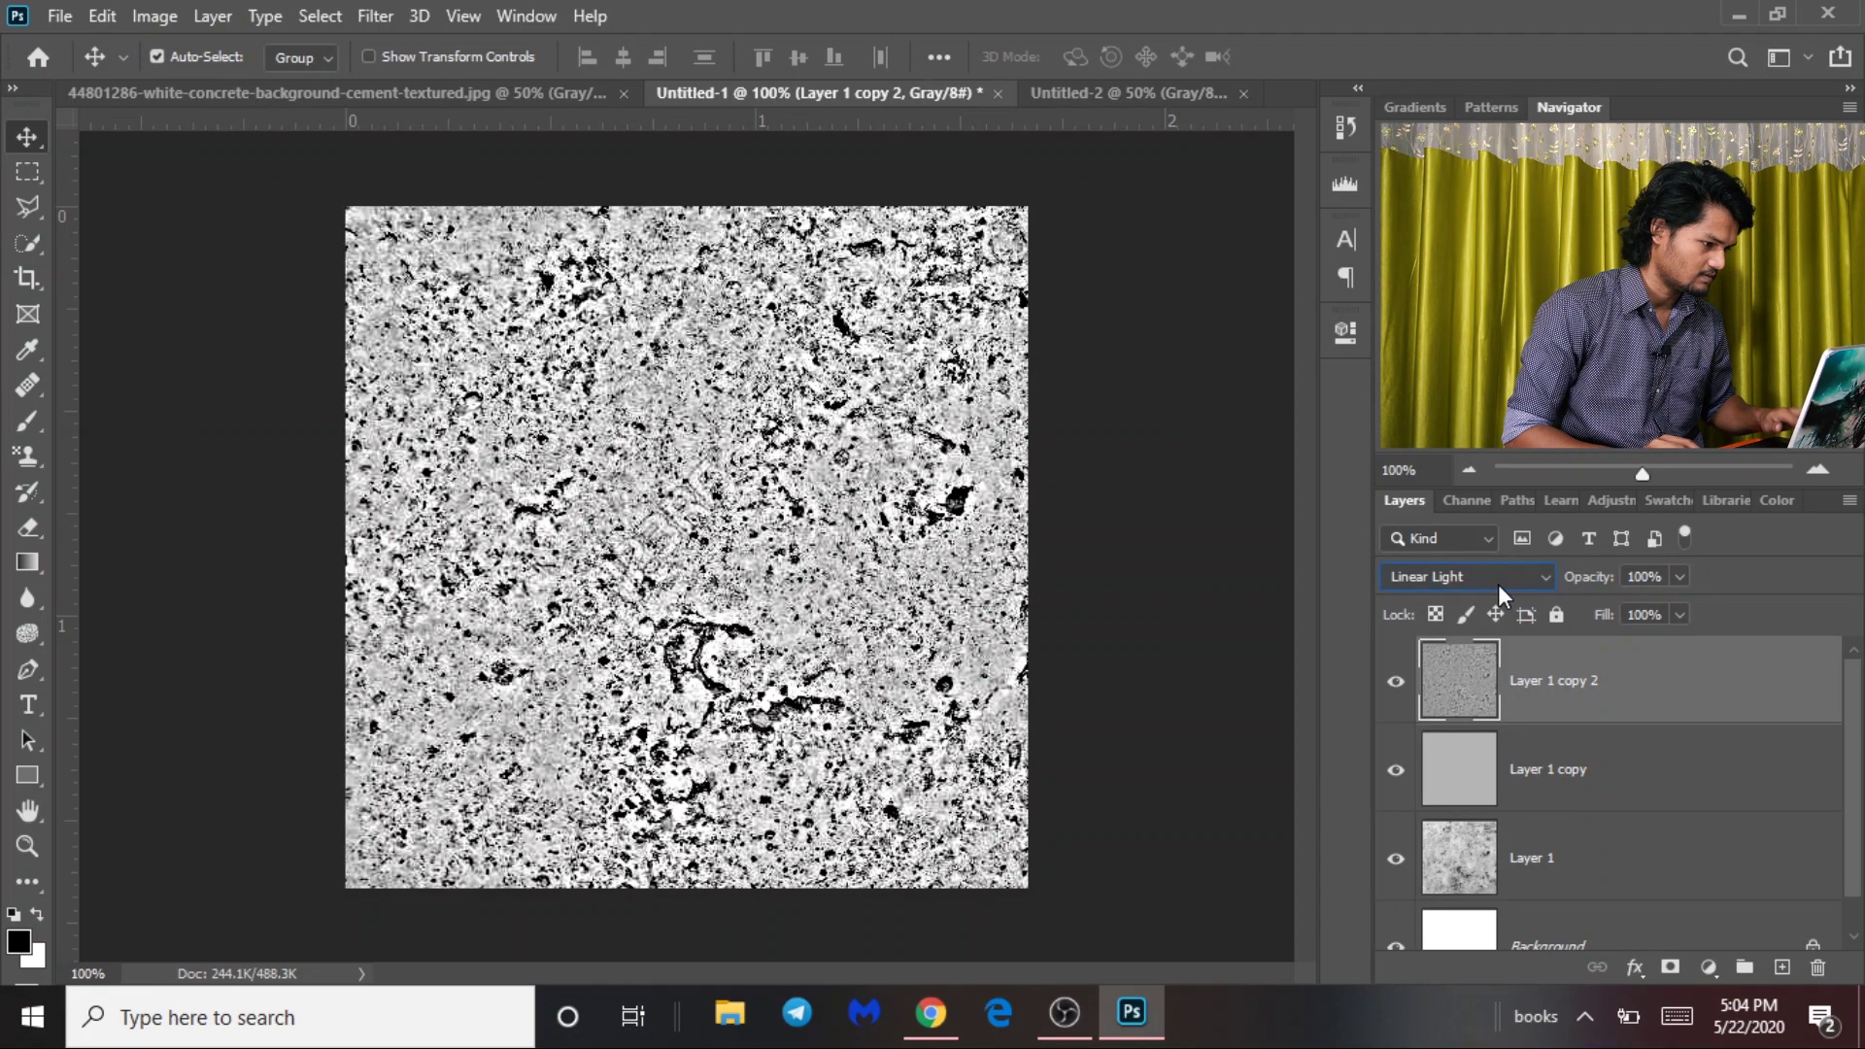
click(1512, 575)
click(1203, 710)
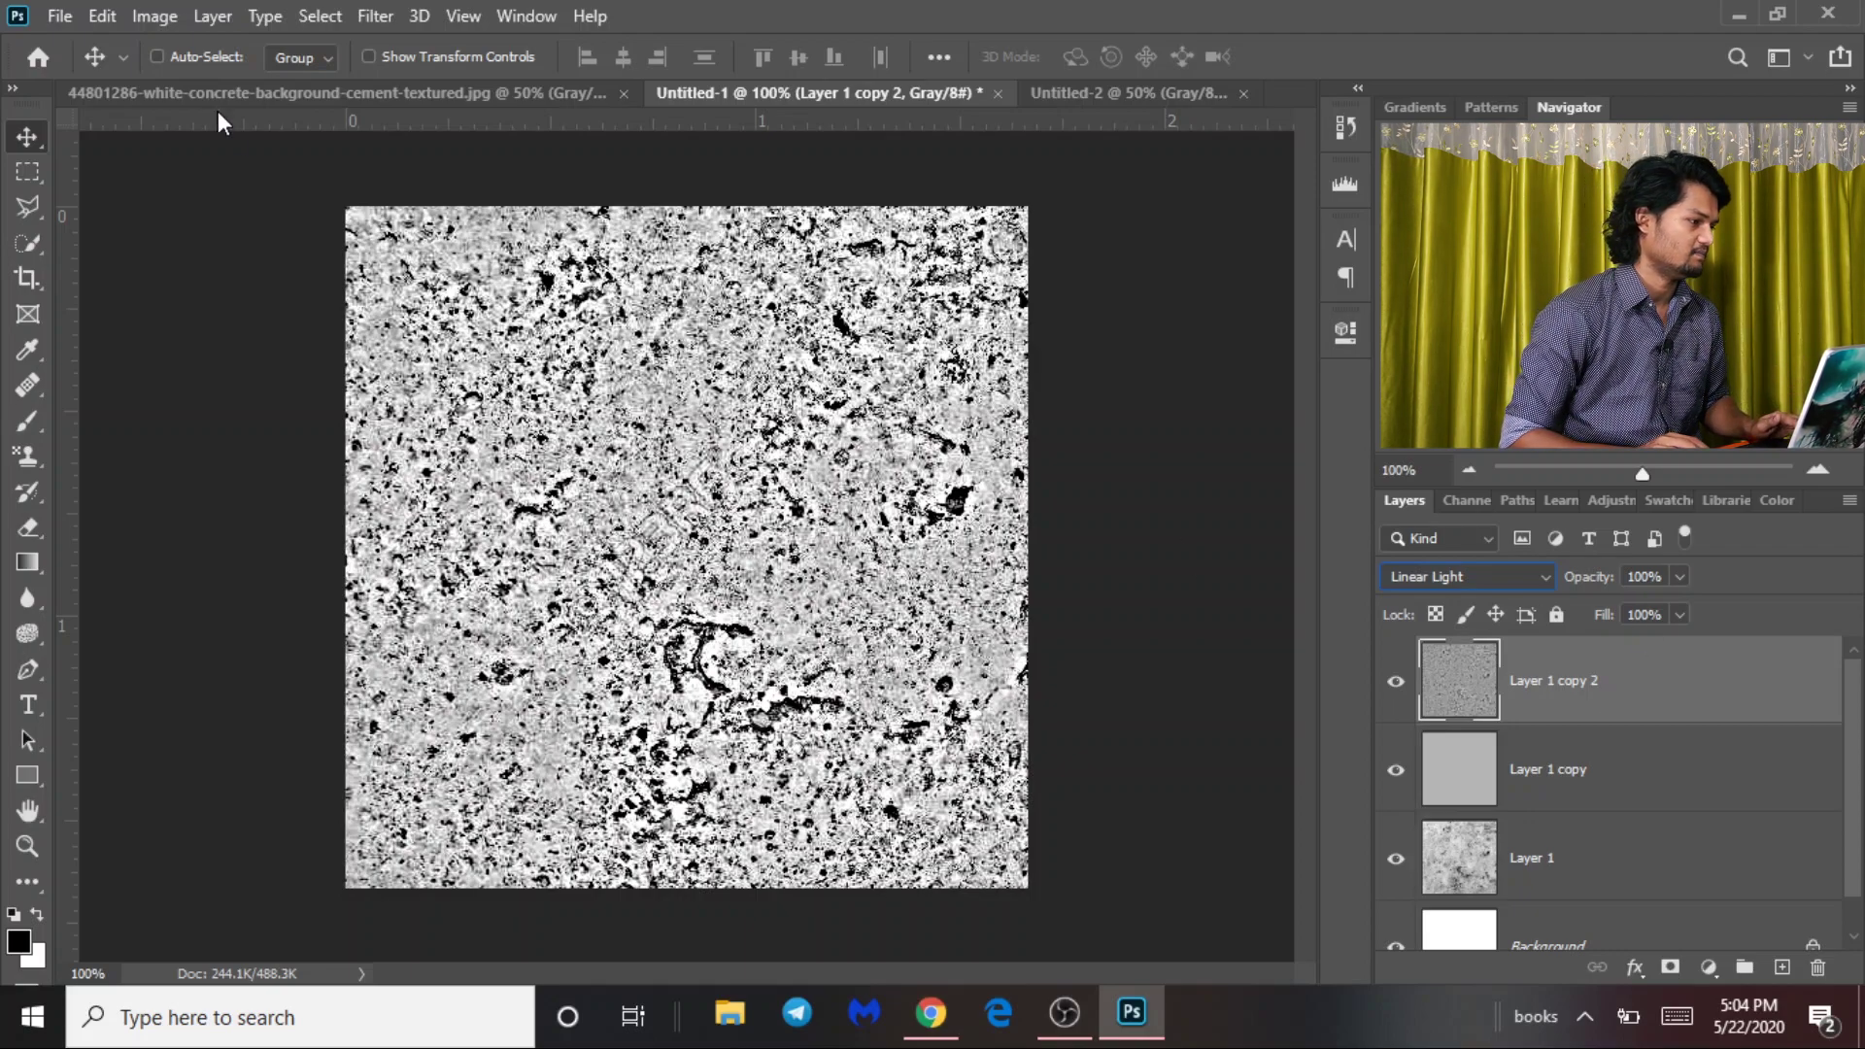
Define the filtered square texture as a new pattern named Pattern 9.
click(117, 16)
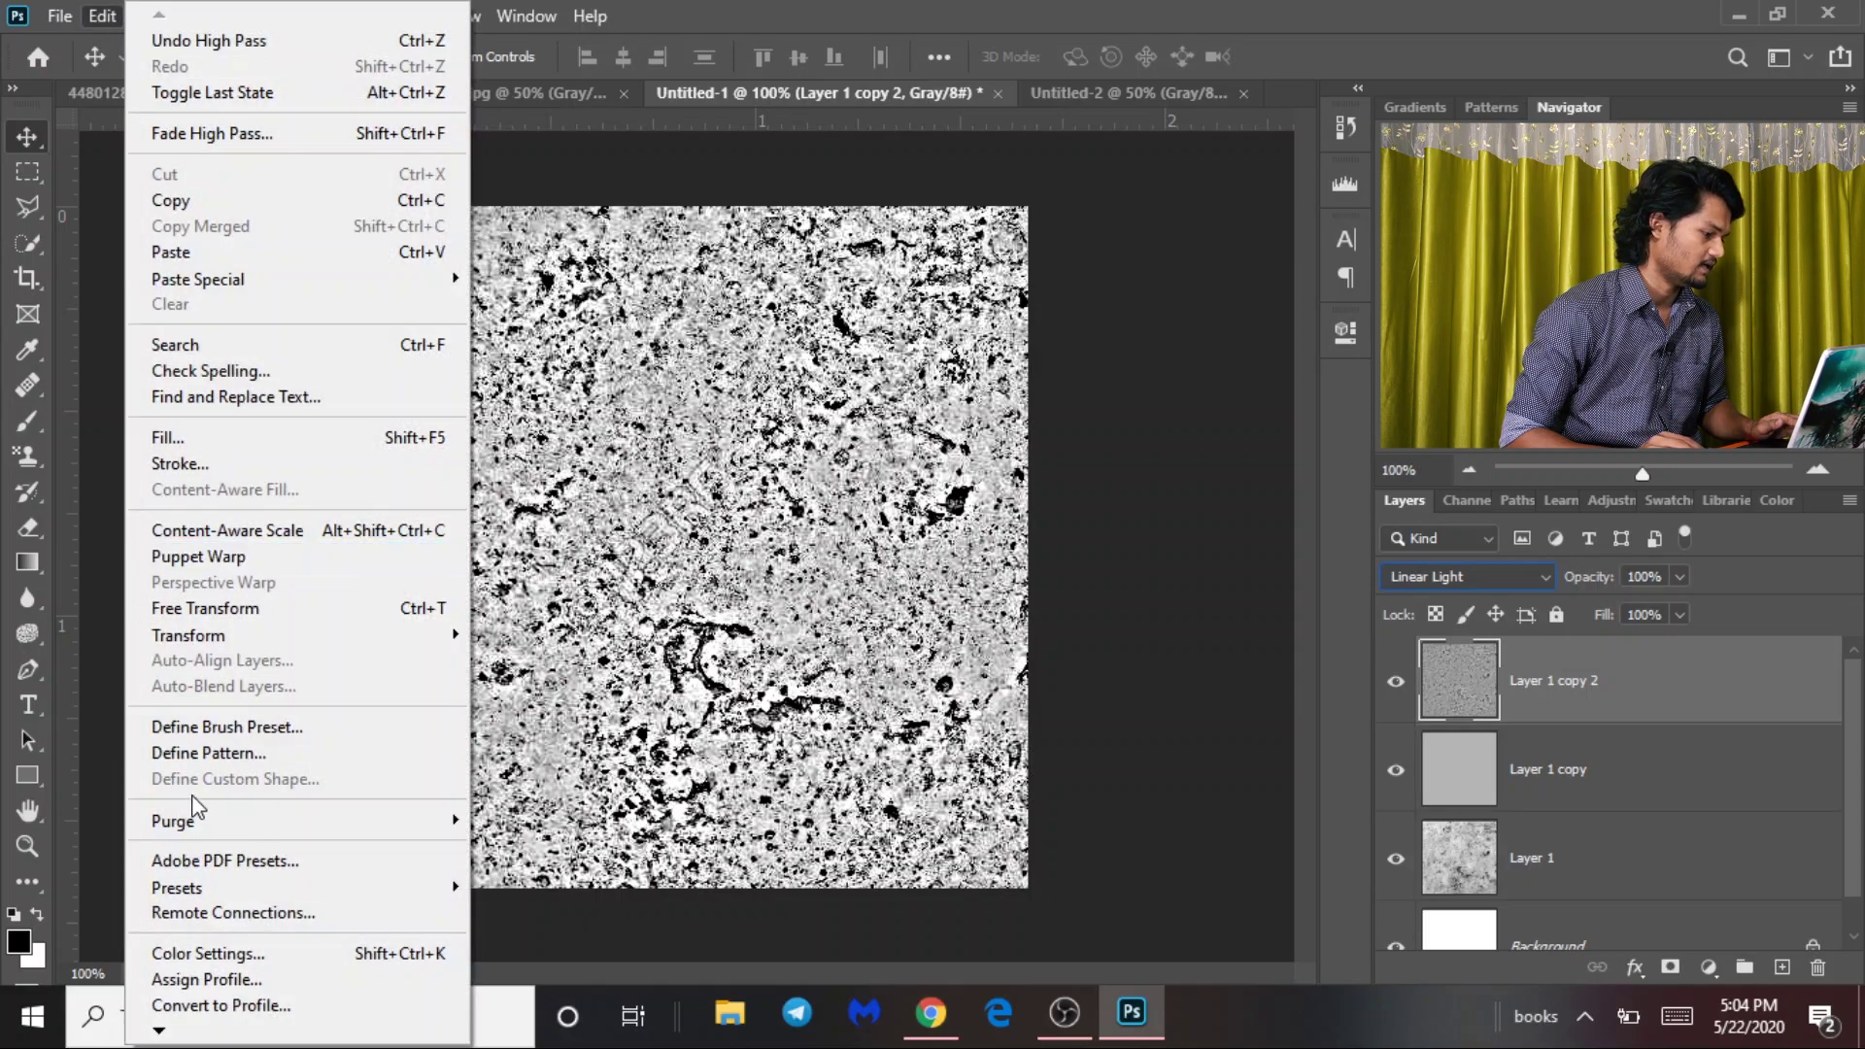
click(223, 754)
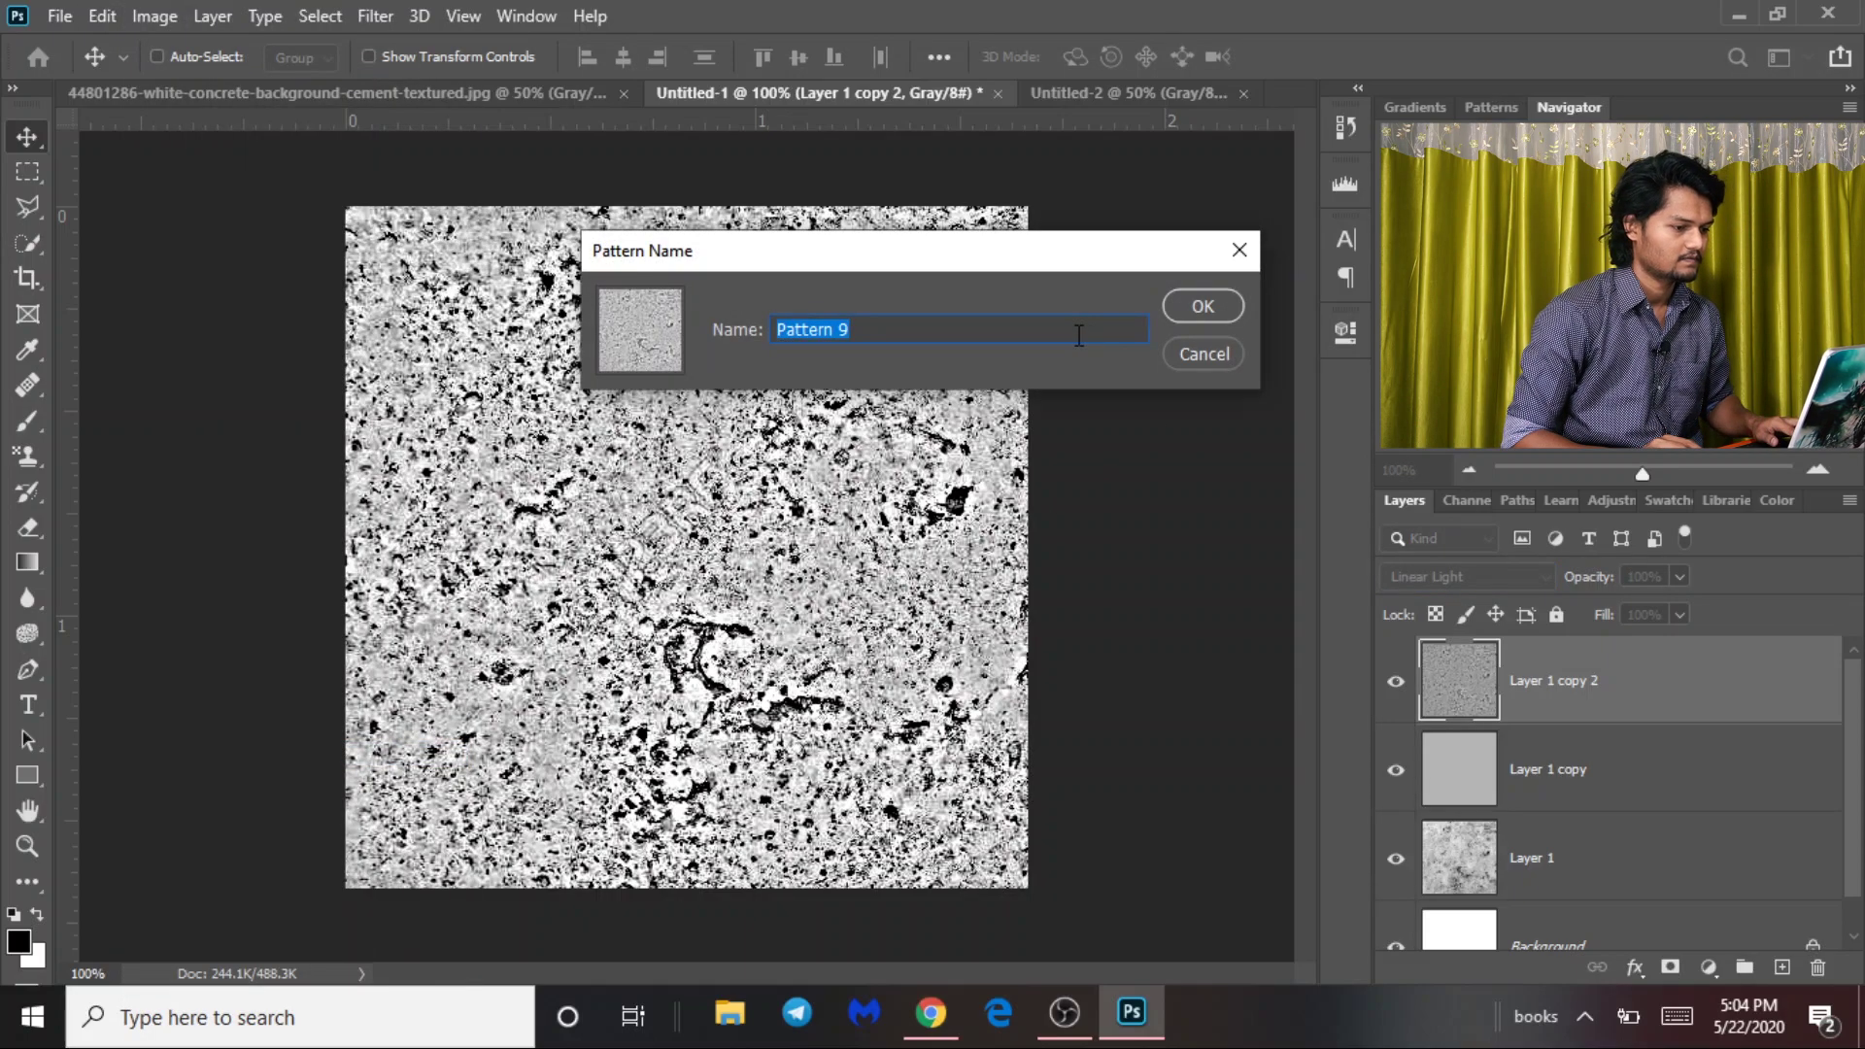
click(1206, 309)
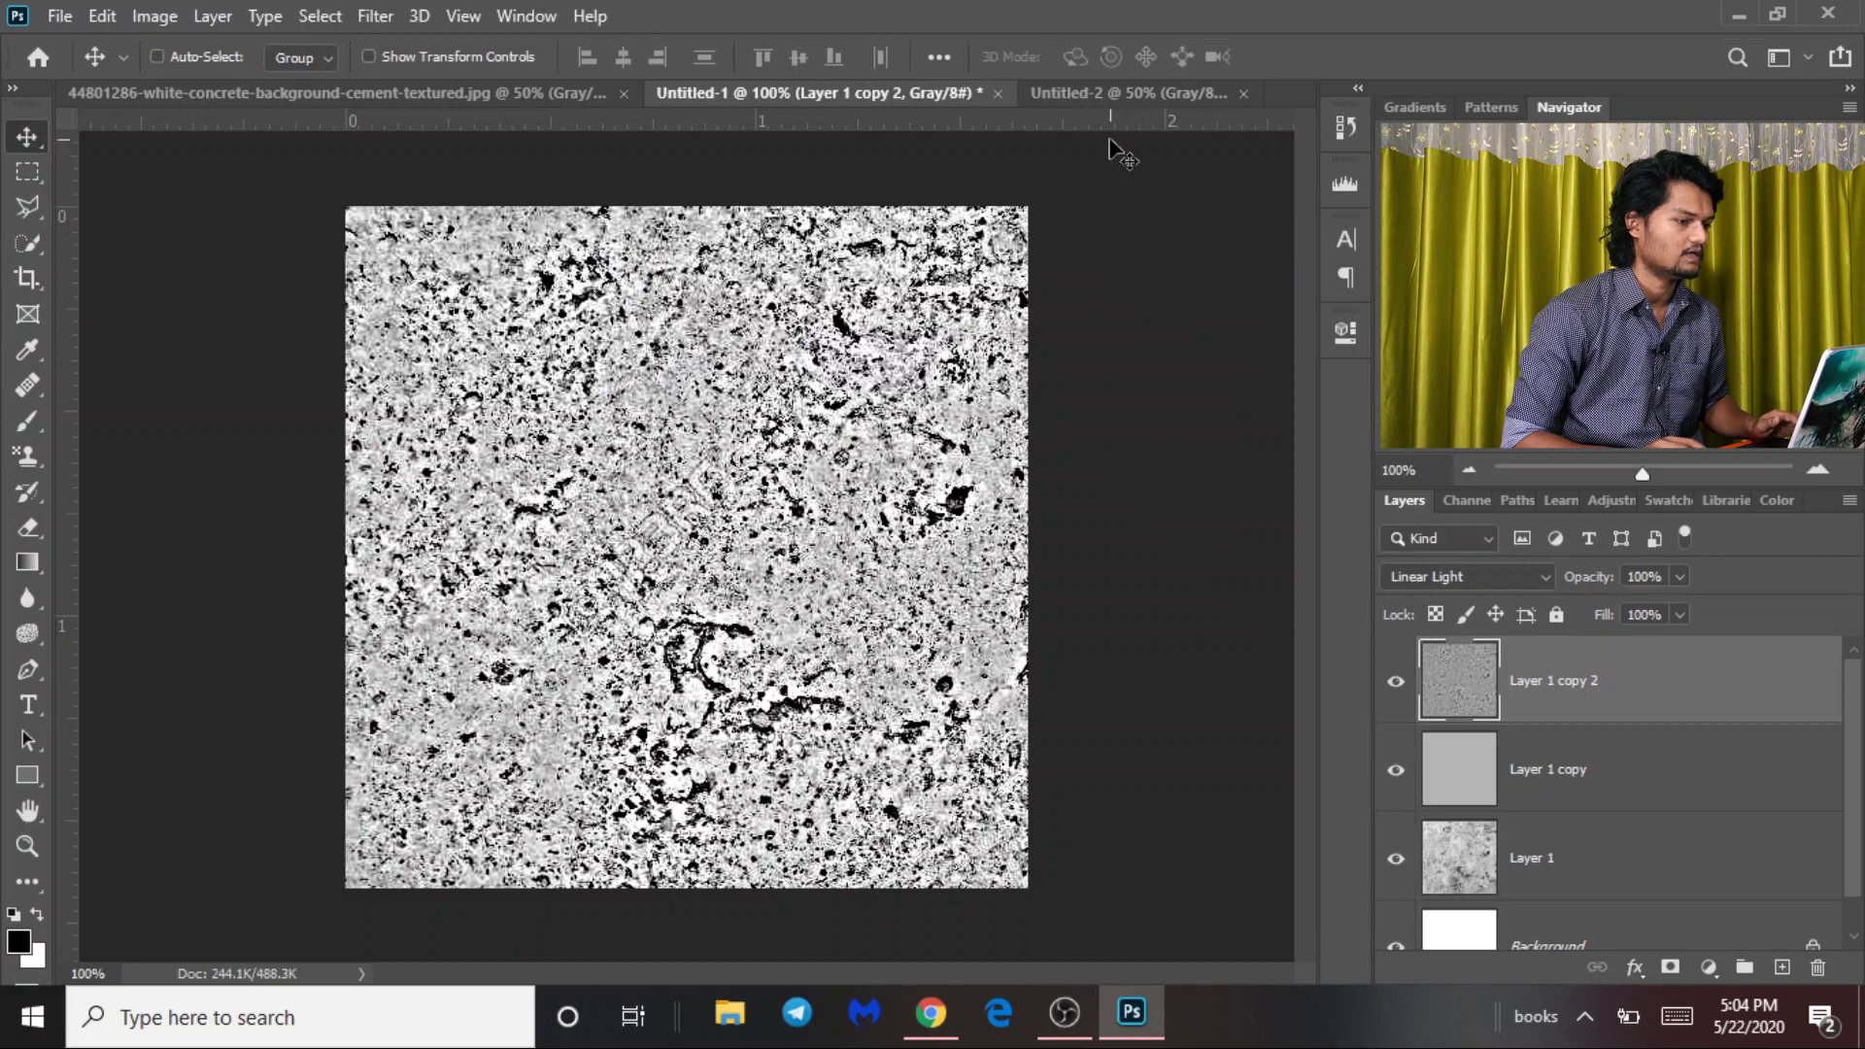
In Untitled-2, add a new layer and fill it with Pattern 9.
click(1127, 93)
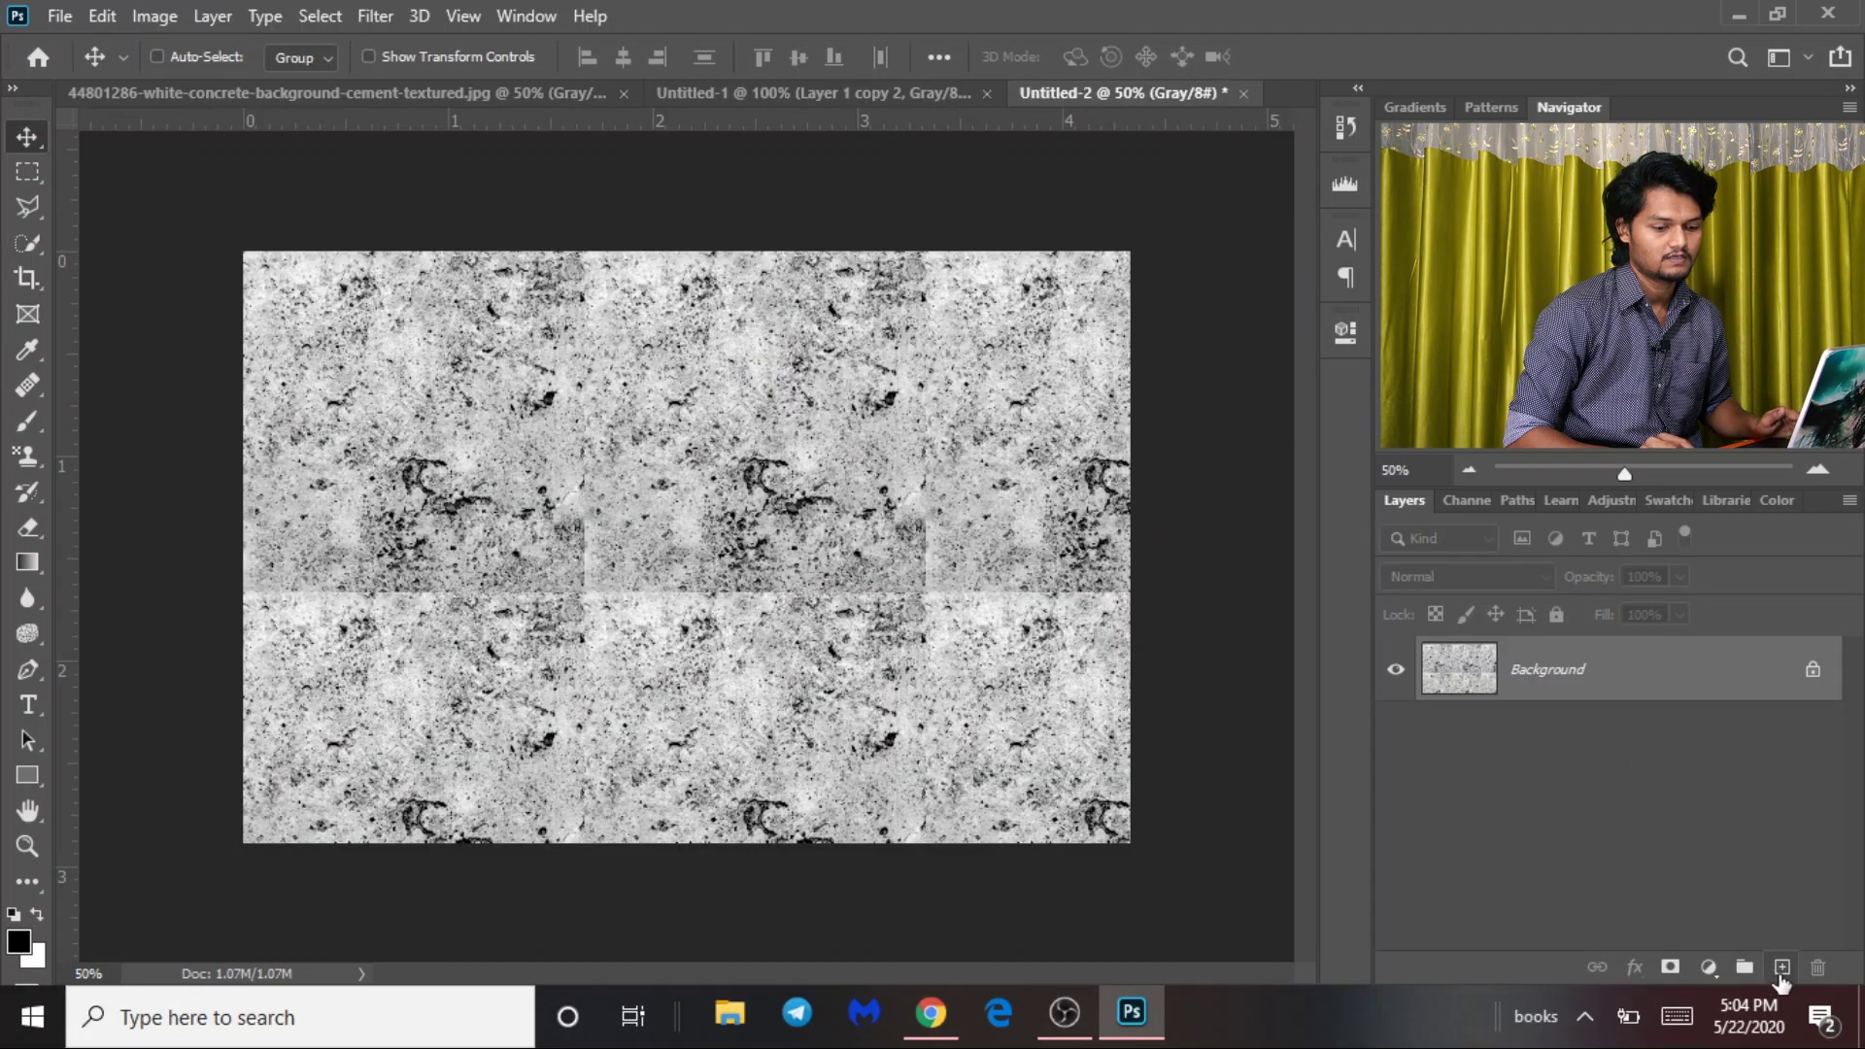
click(1781, 967)
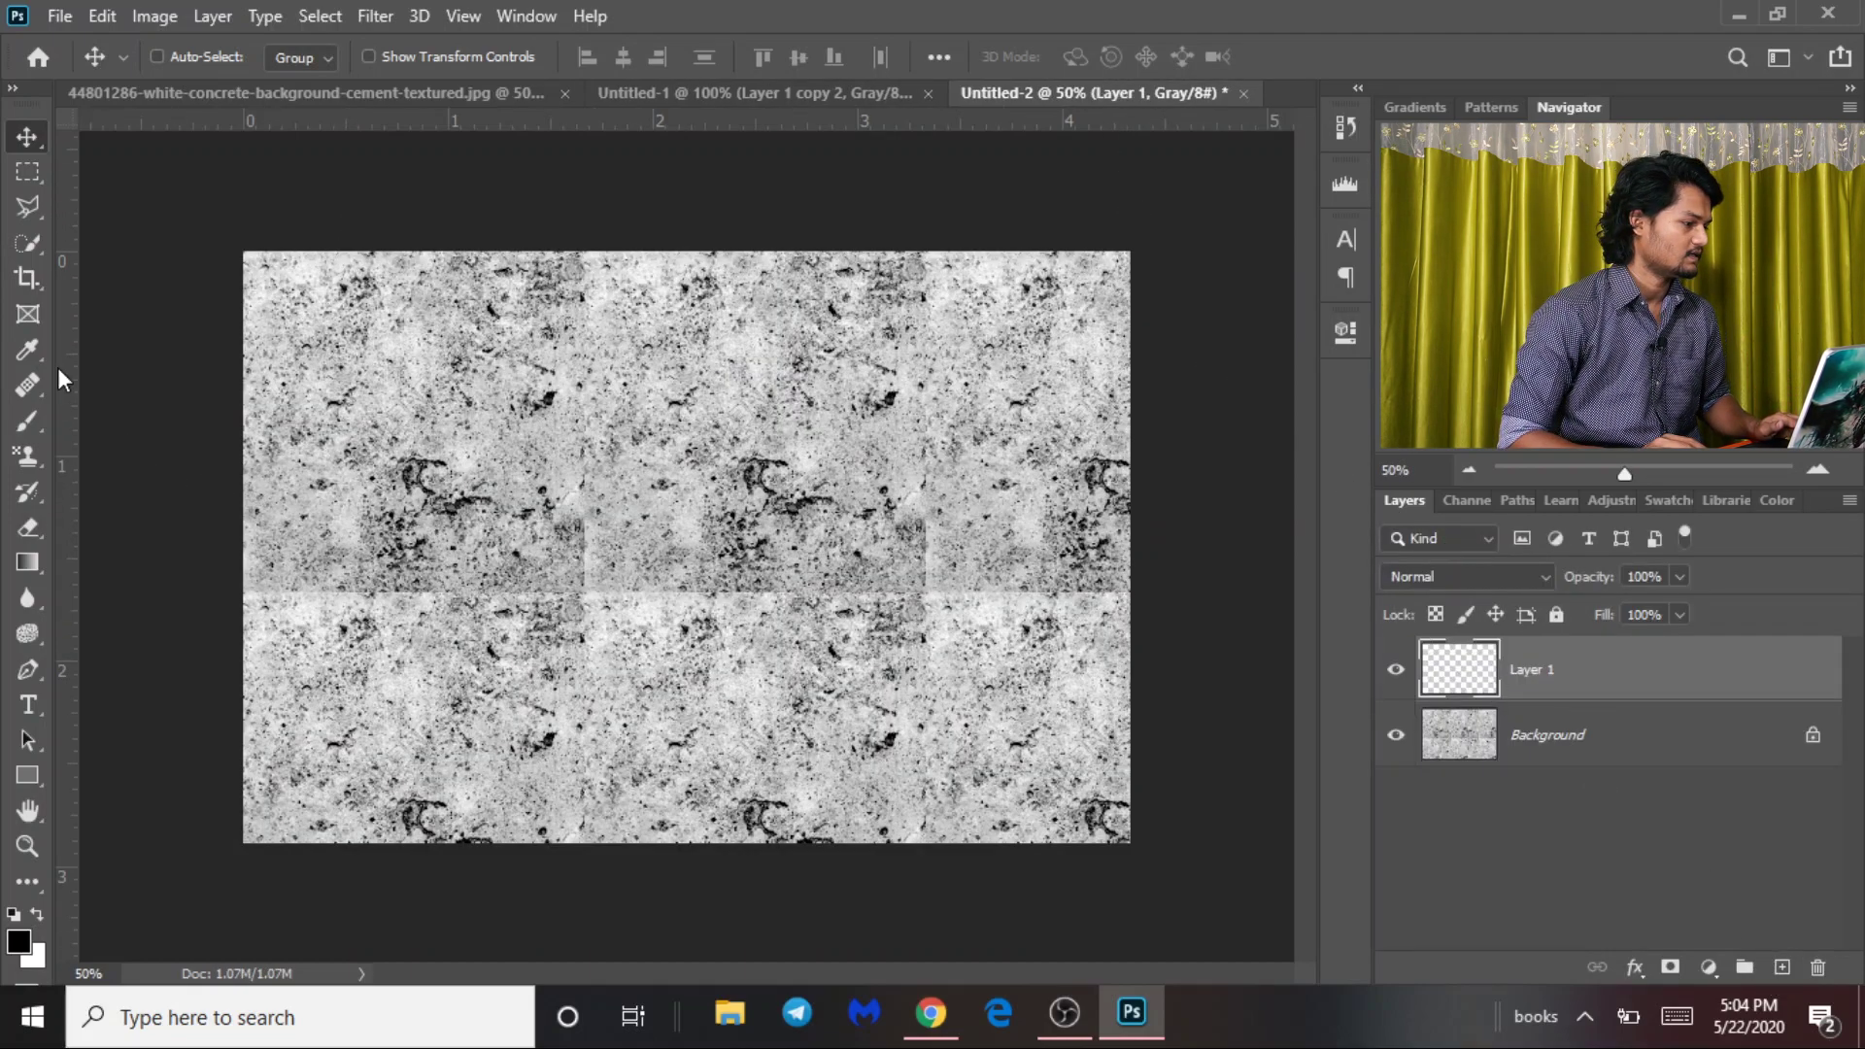
key(shift+F5)
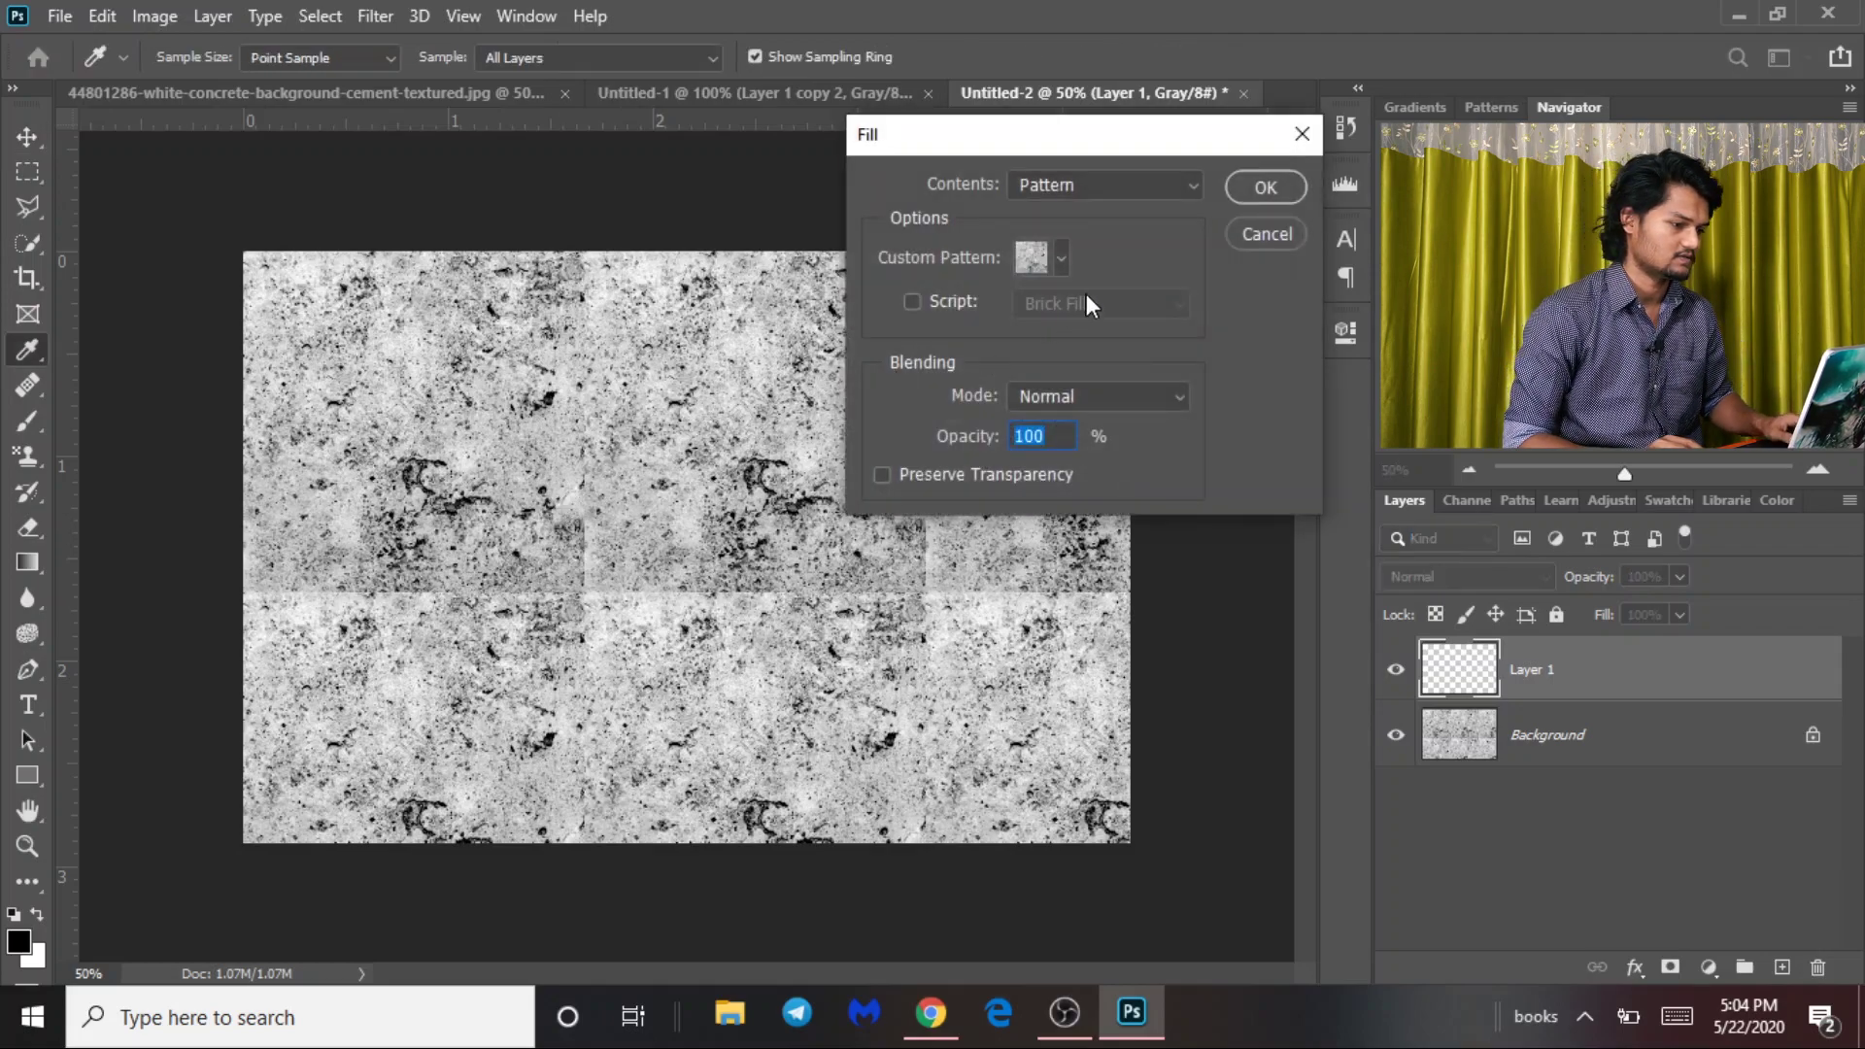
click(1062, 259)
click(983, 645)
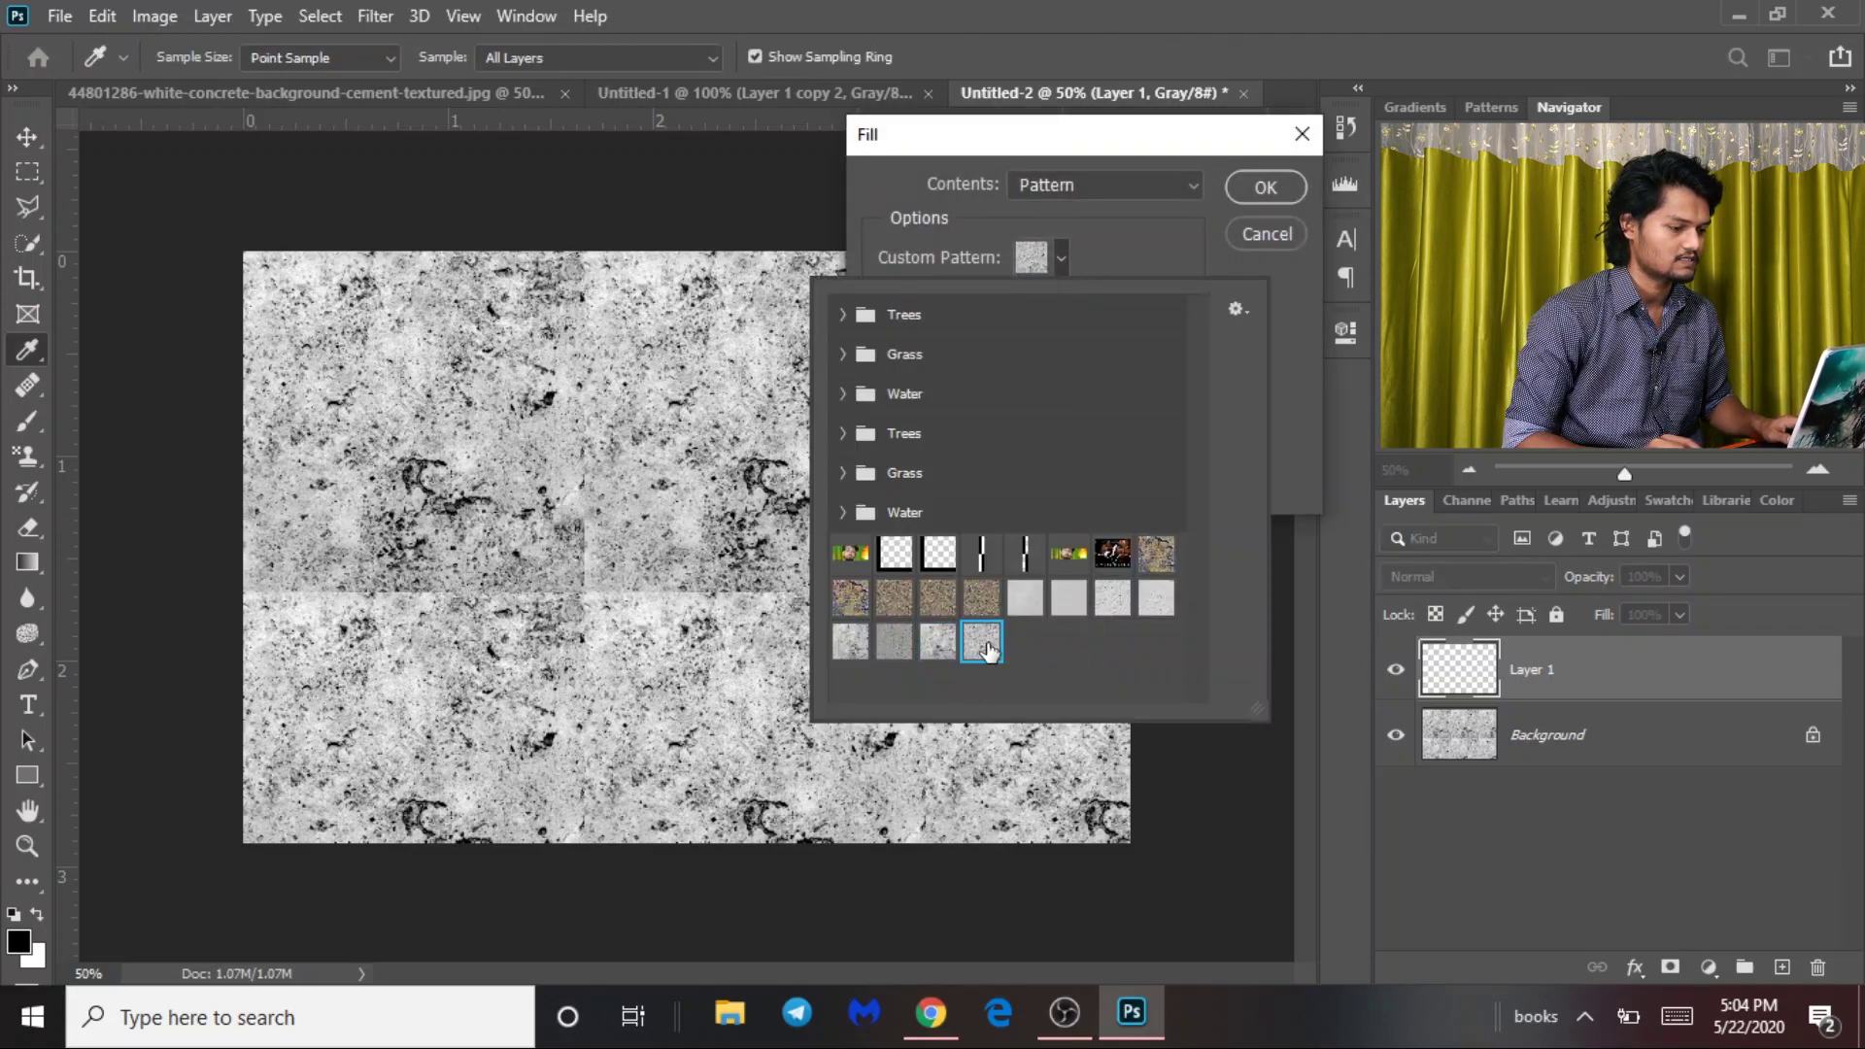
click(1276, 189)
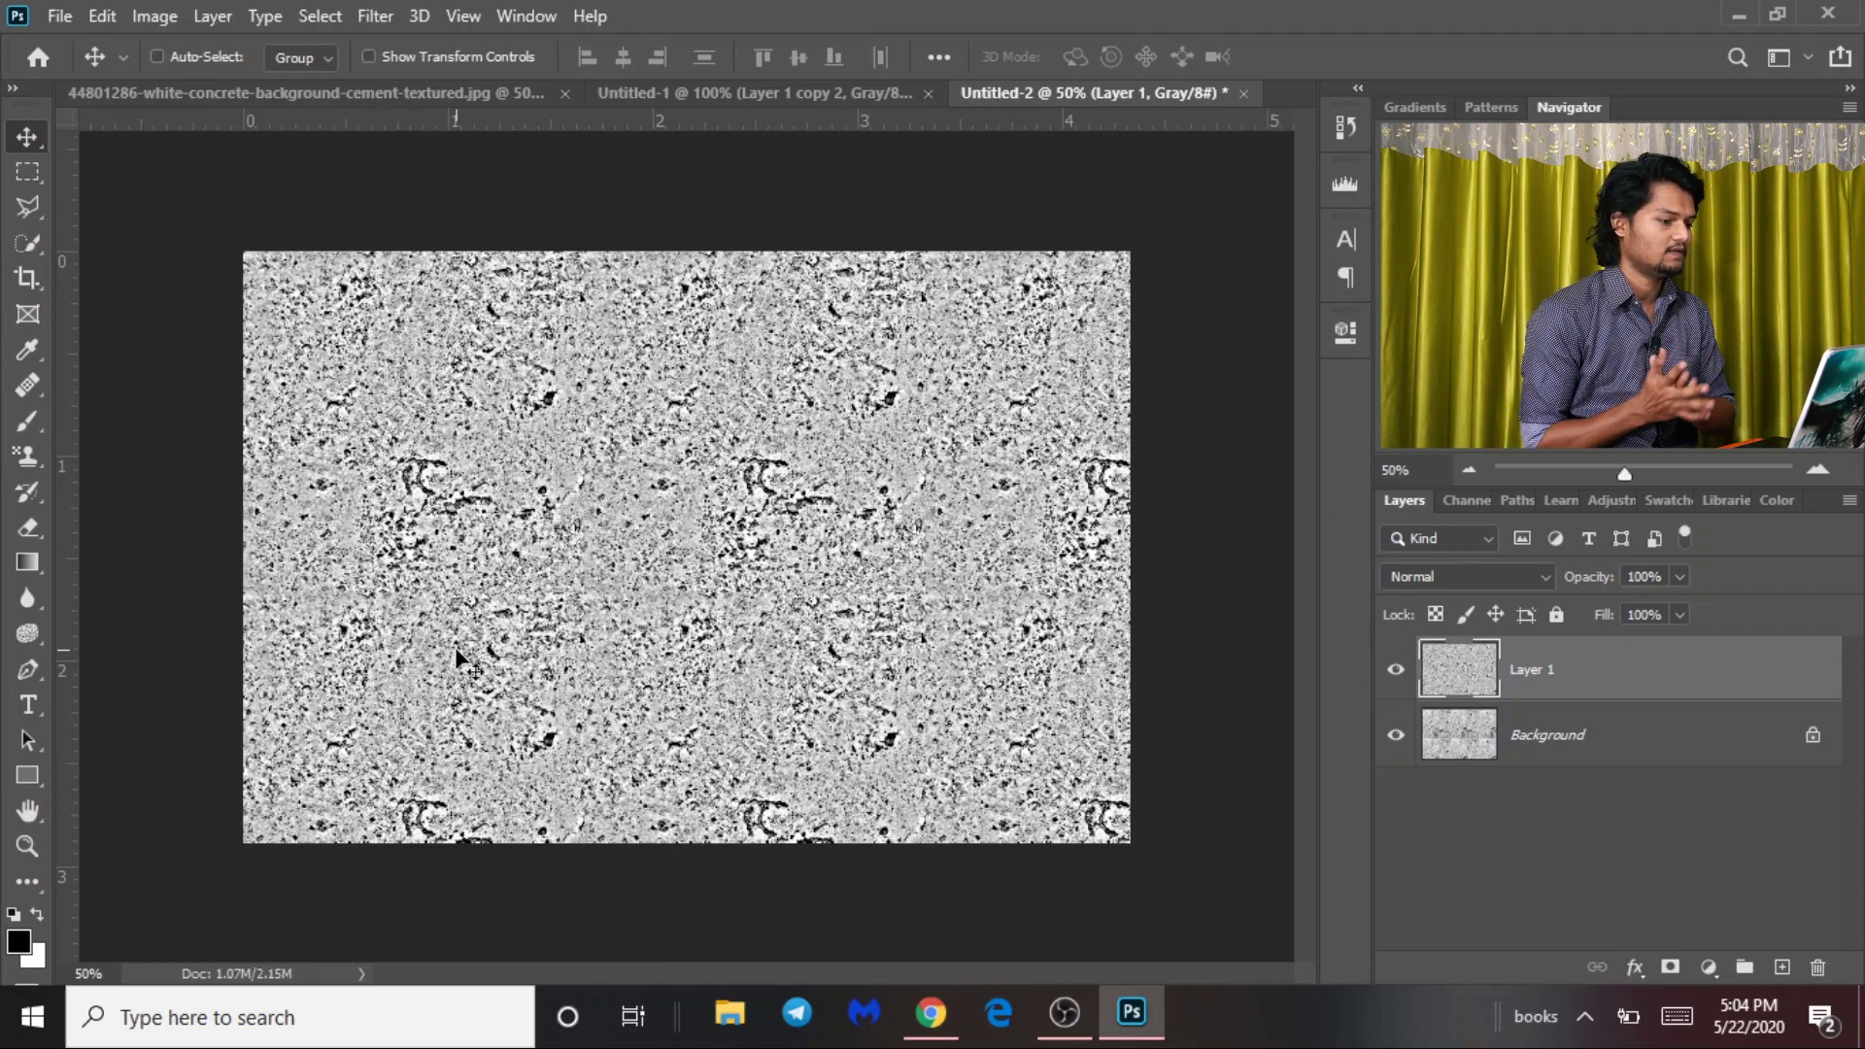
Toggle Layer 1's visibility to compare the new tiles with the background fill.
key(ctrl+plus)
key(ctrl+minus)
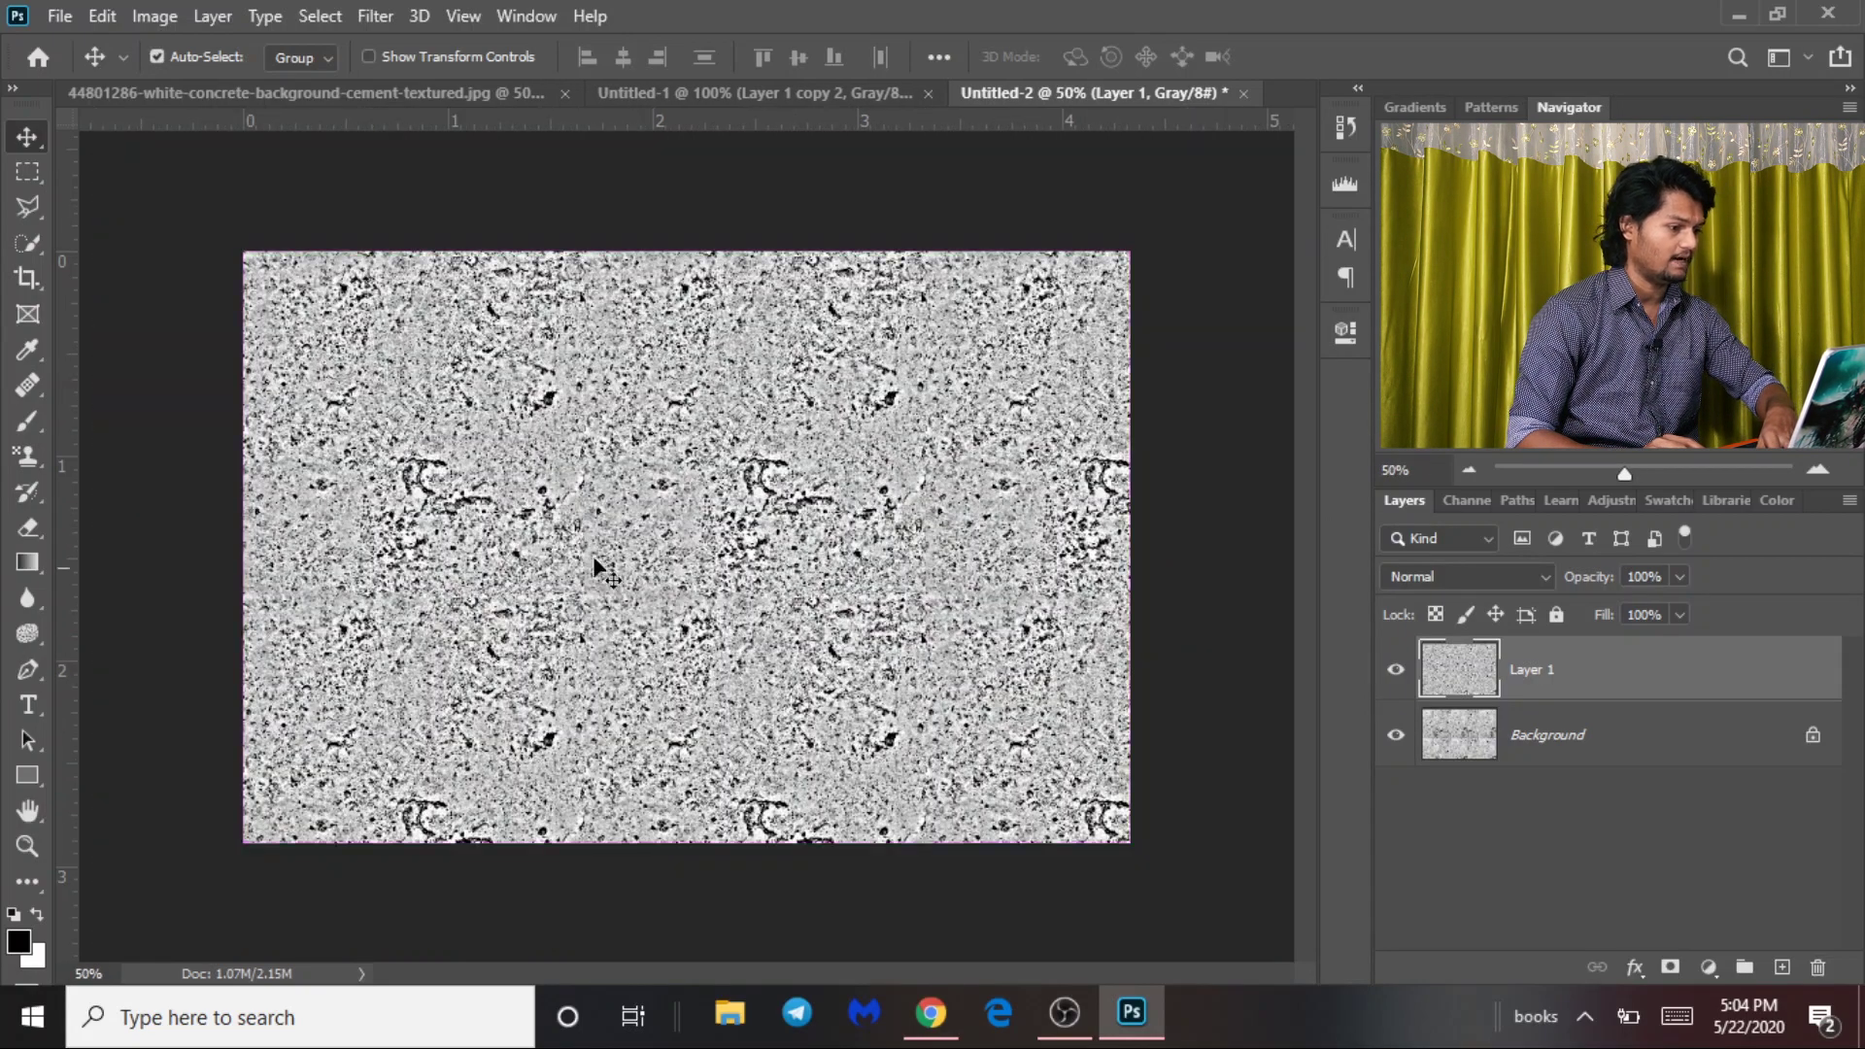
click(1394, 677)
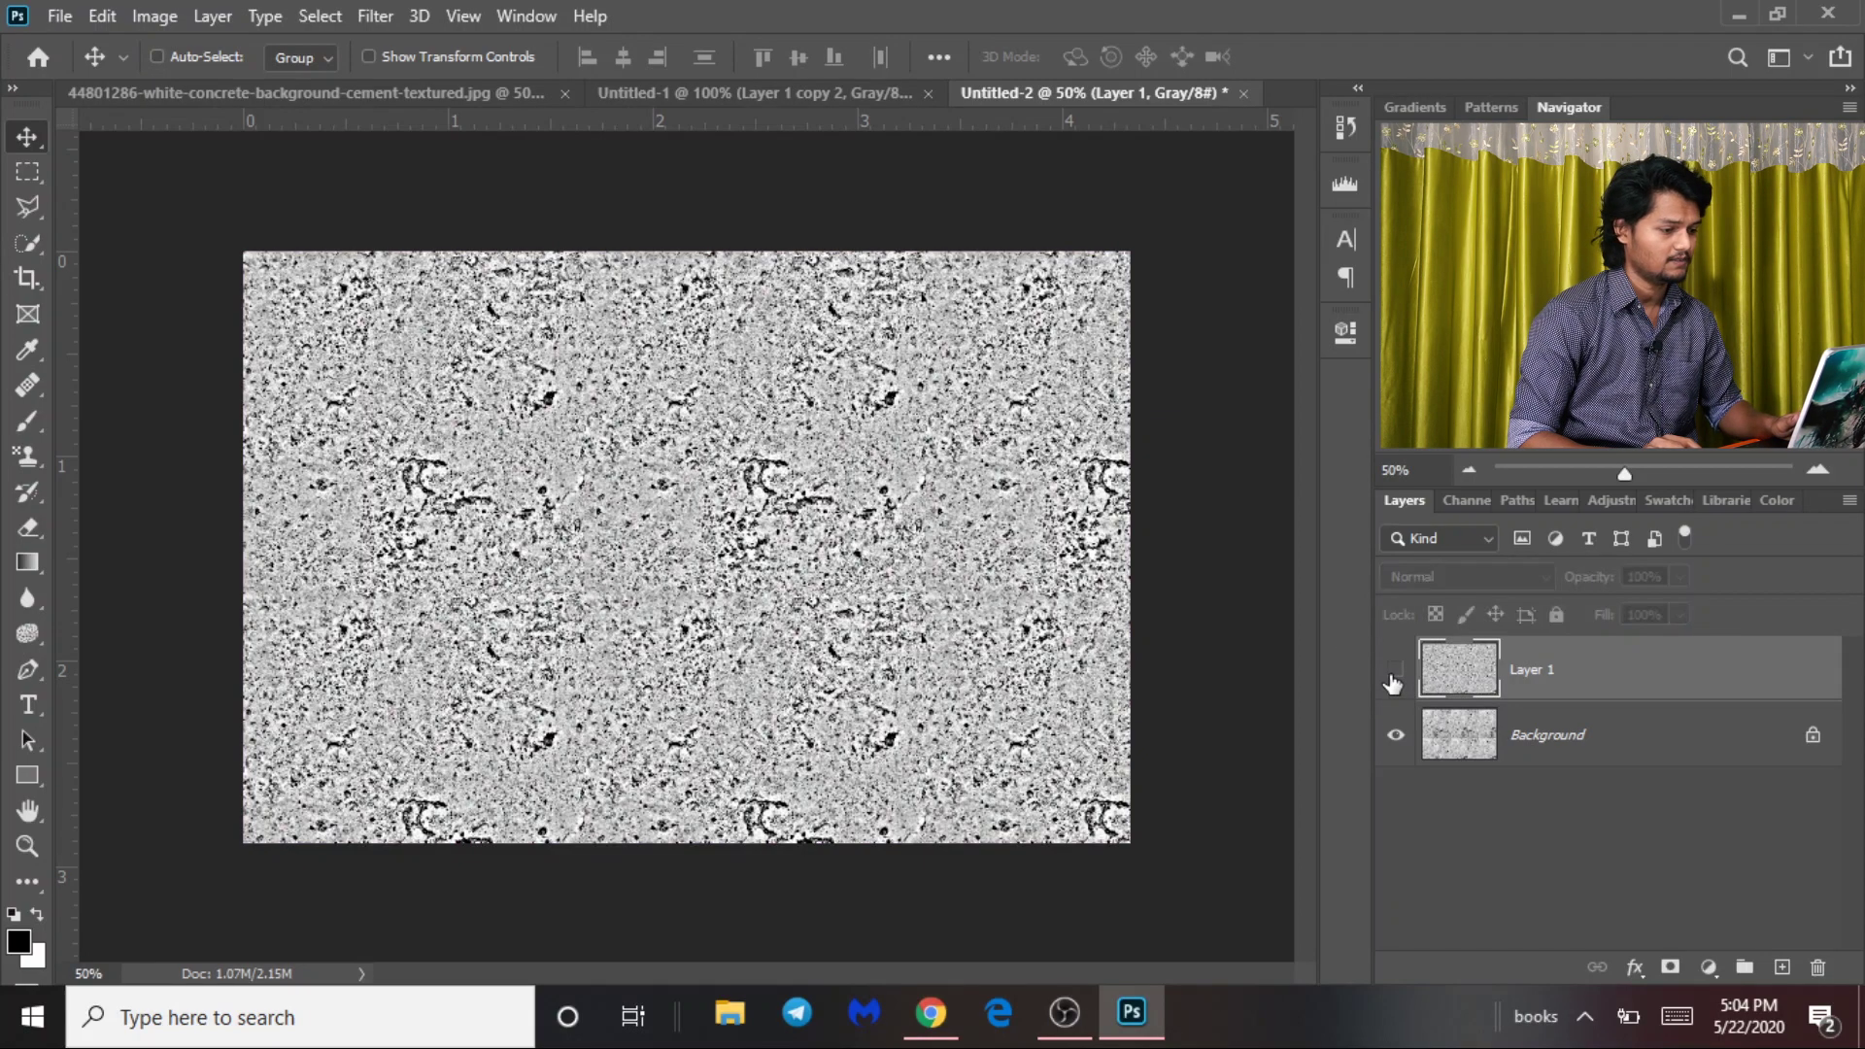
click(1395, 671)
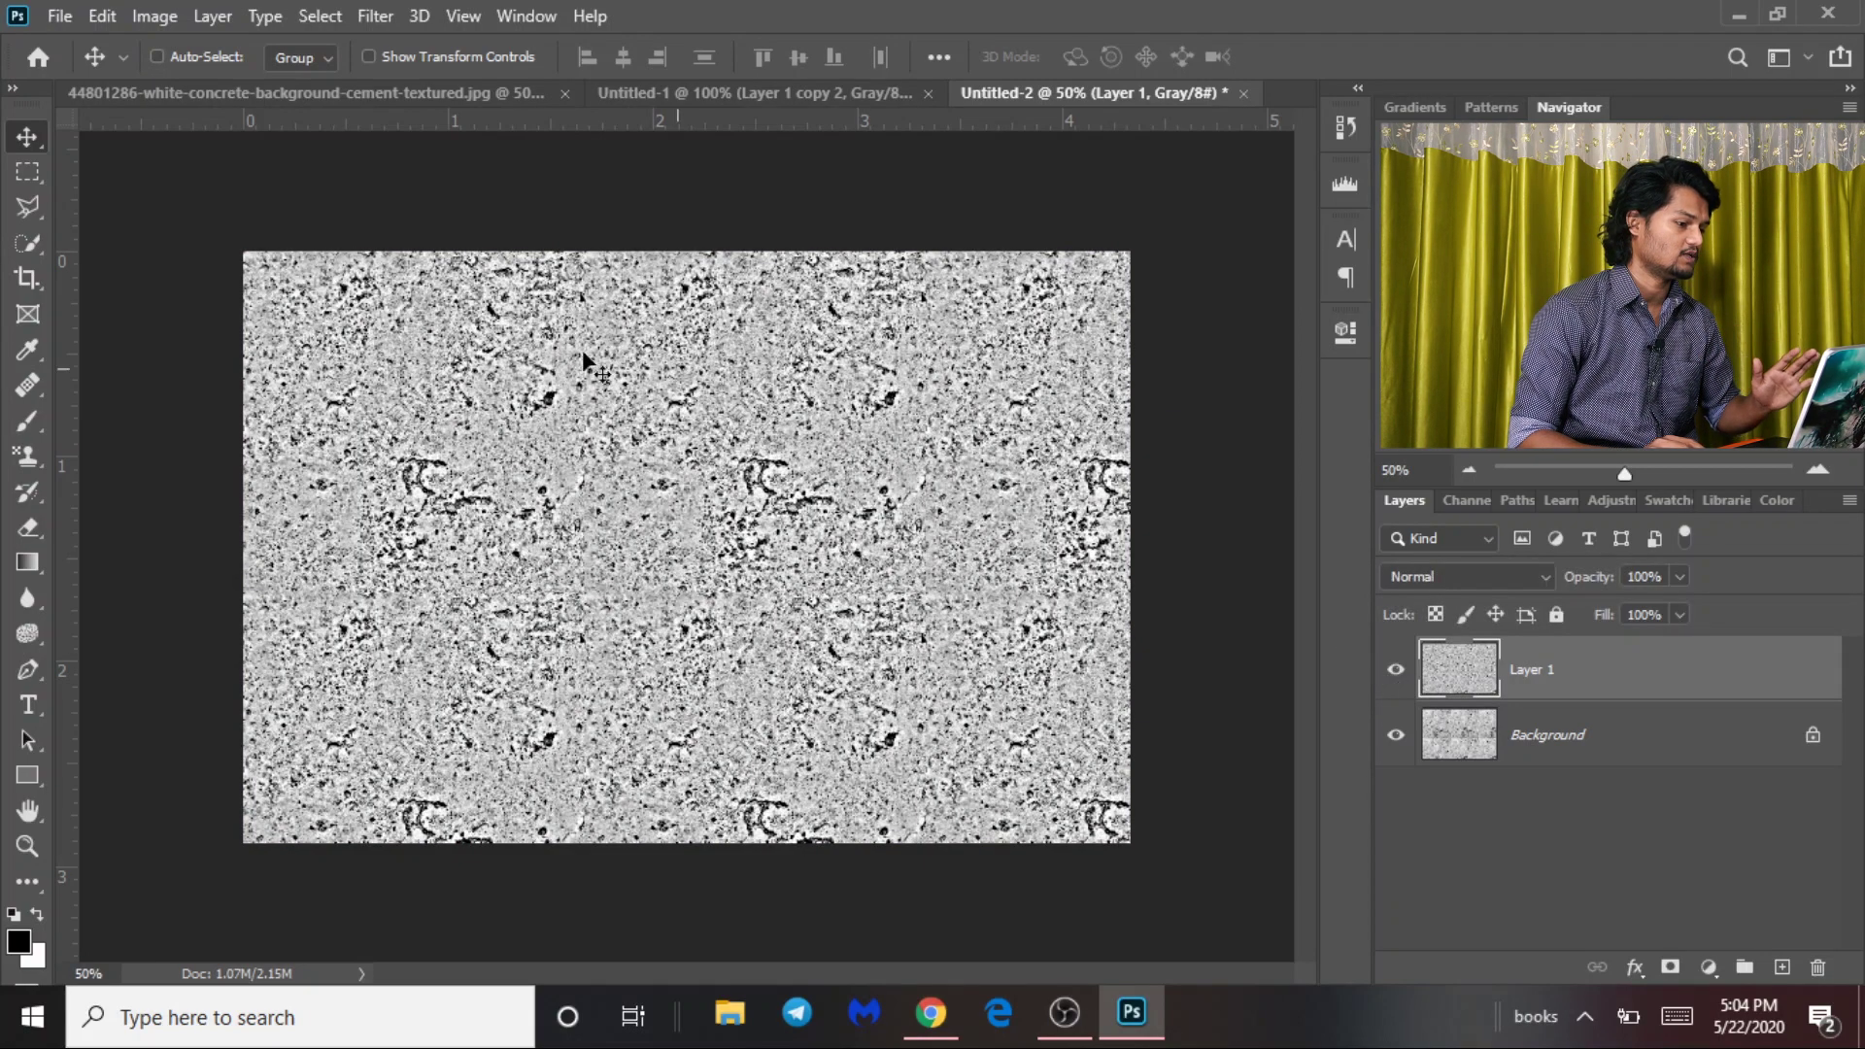
Zoom in on the tiled pattern fill to inspect its seams, then return to Untitled-1.
key(ctrl+plus)
key(ctrl+plus)
key(ctrl+plus)
mouse_move(889, 668)
mouse_down()
mouse_move(657, 741)
mouse_move(794, 604)
mouse_up()
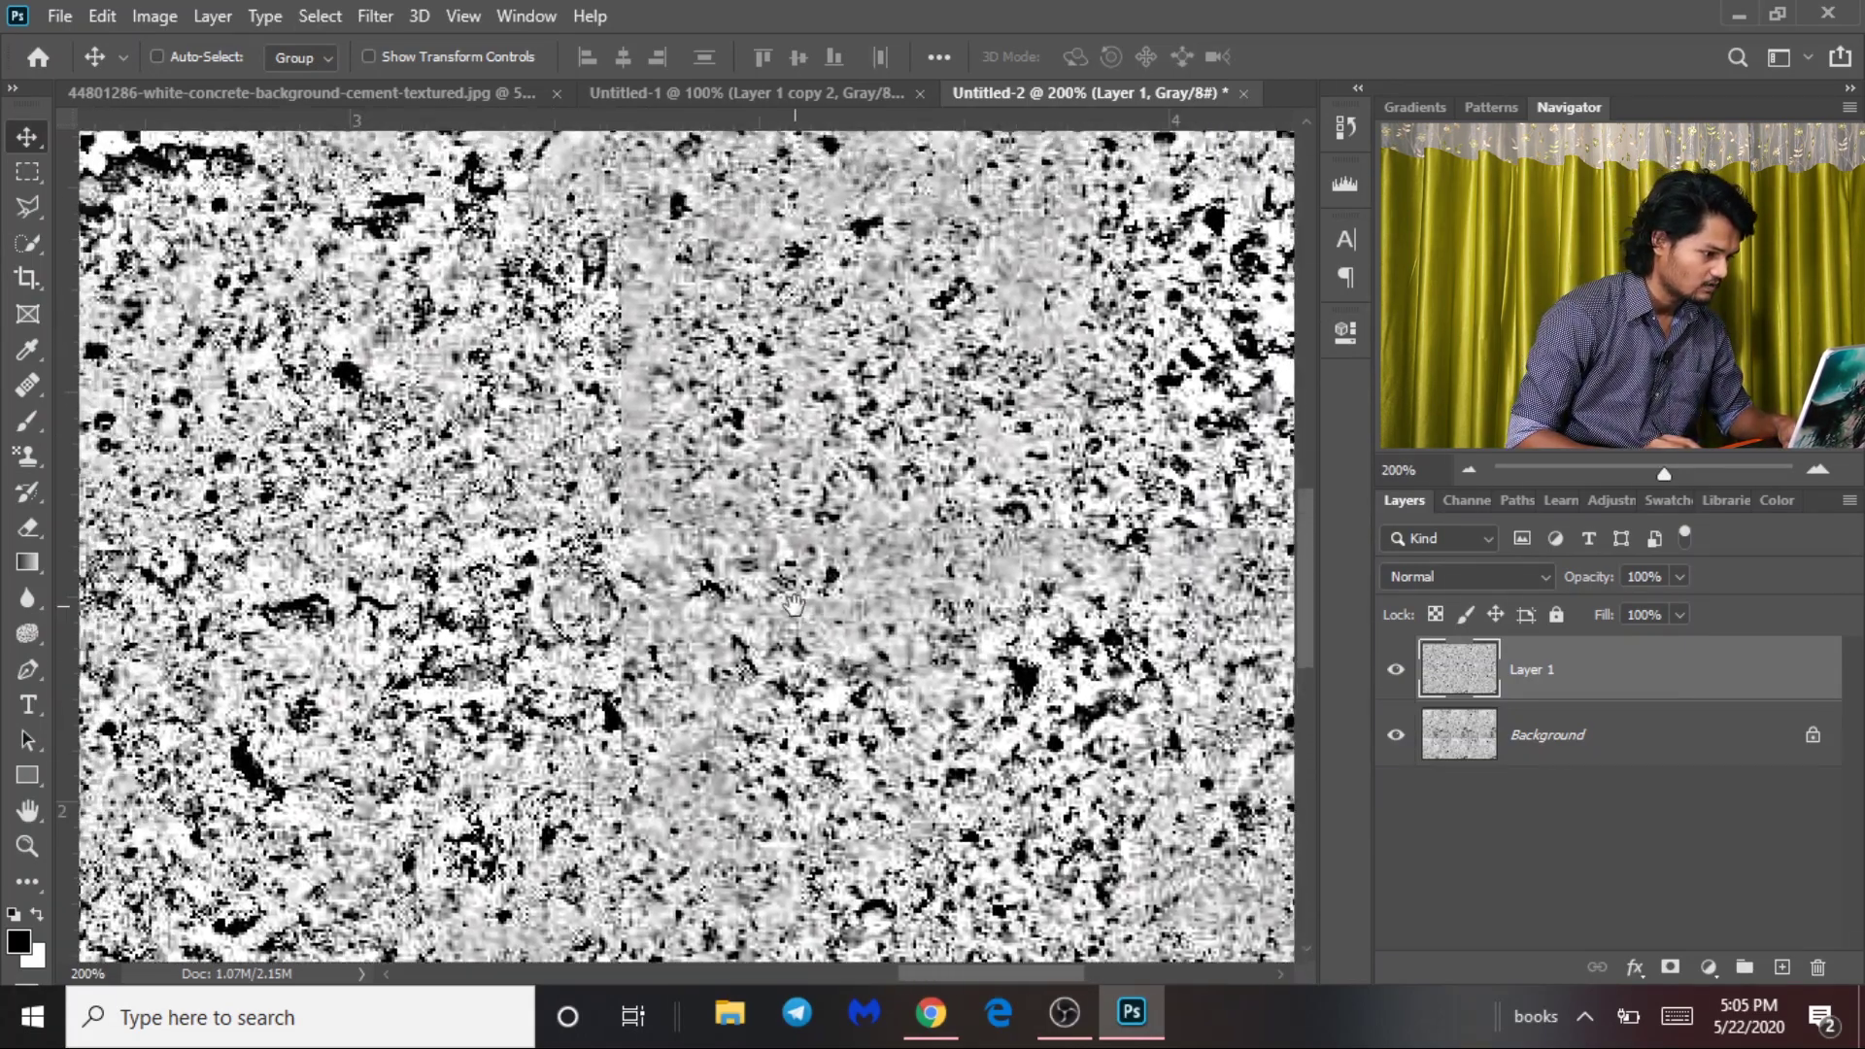
key(ctrl+plus)
key(ctrl+plus)
mouse_move(700, 656)
mouse_down()
mouse_move(710, 442)
mouse_move(729, 427)
mouse_up()
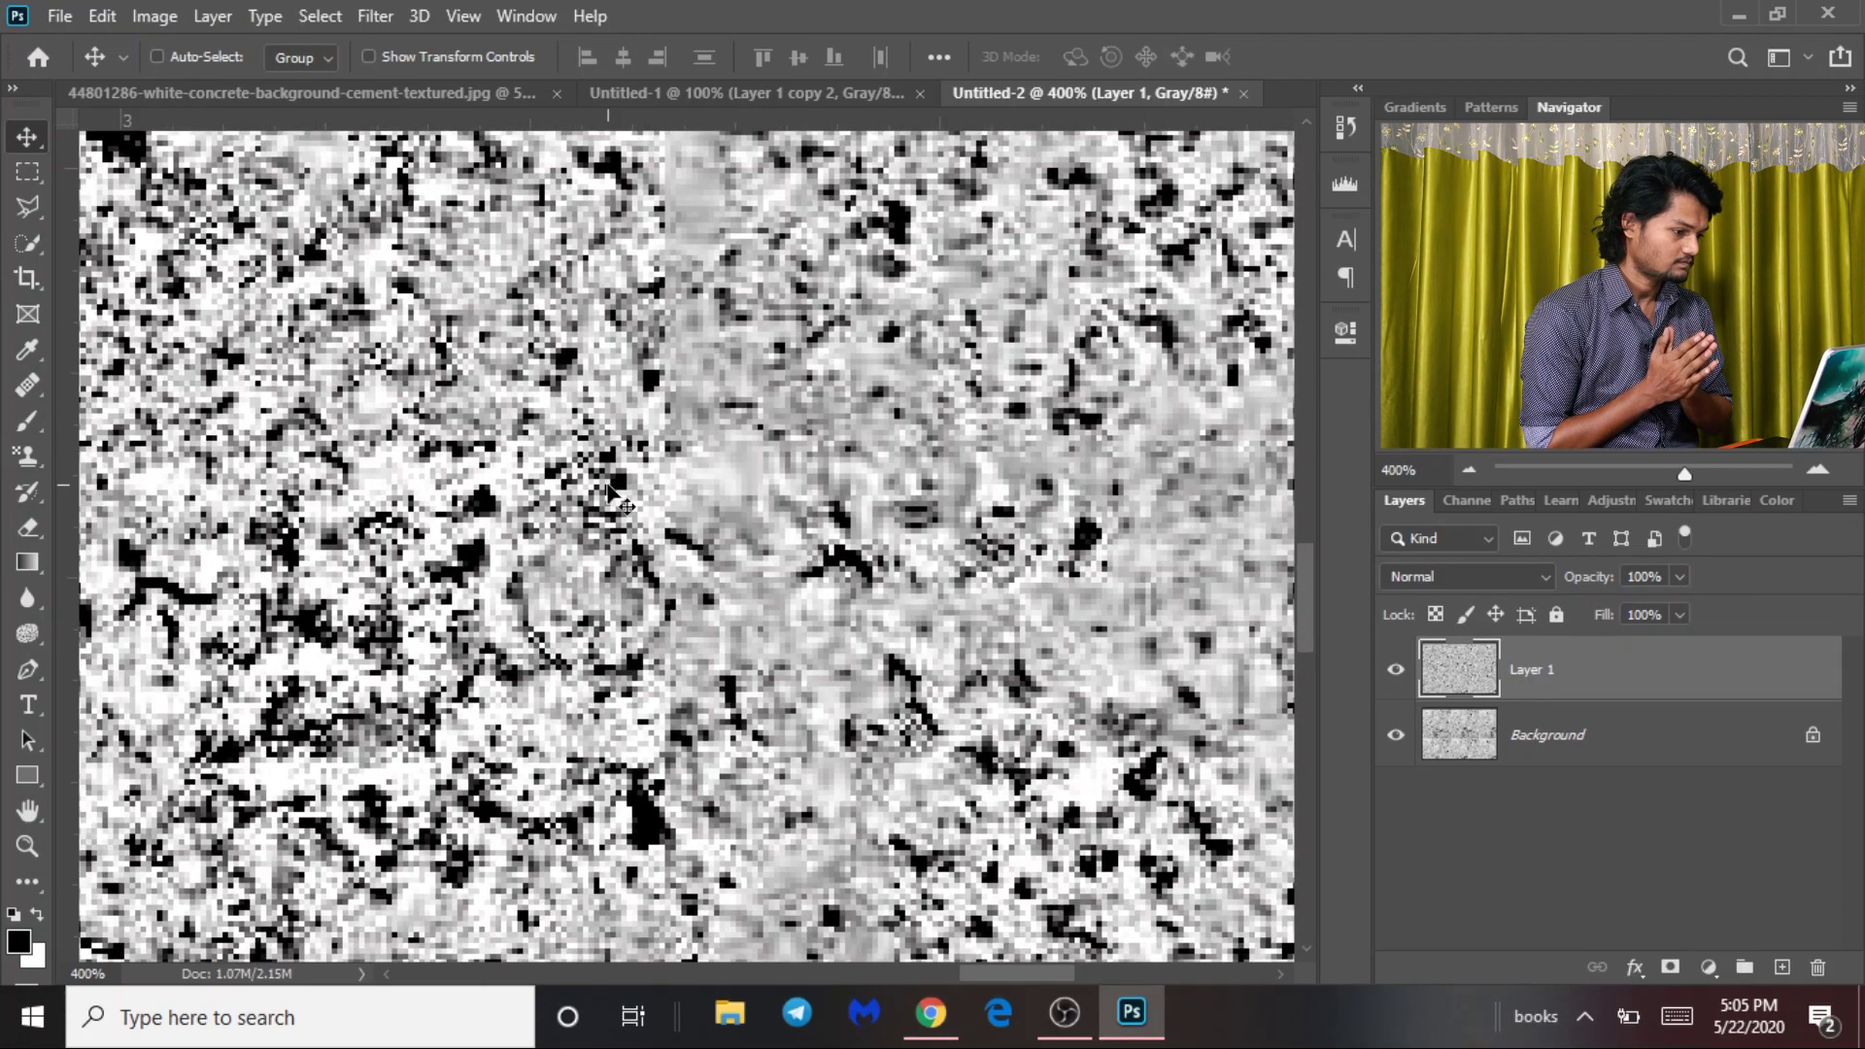
key(ctrl+minus)
key(ctrl+minus)
key(ctrl+minus)
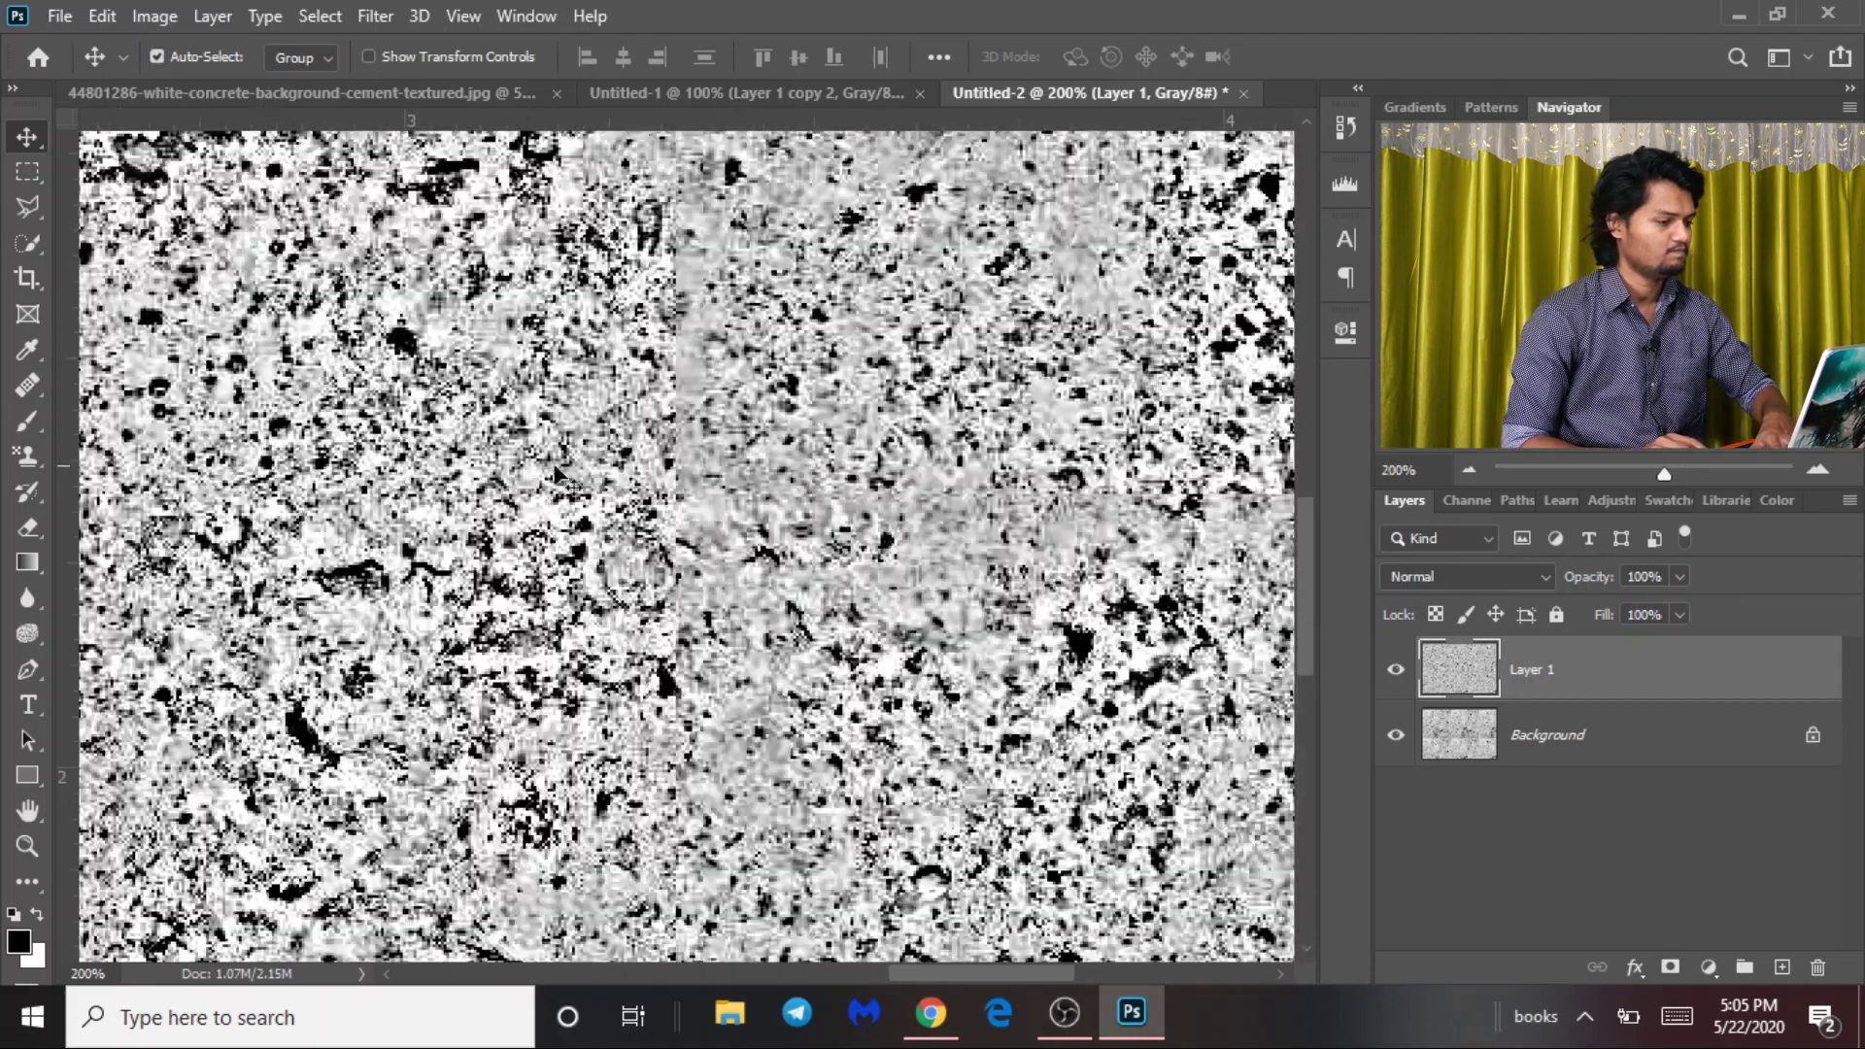
key(ctrl+minus)
key(ctrl+minus)
key(ctrl+minus)
click(767, 94)
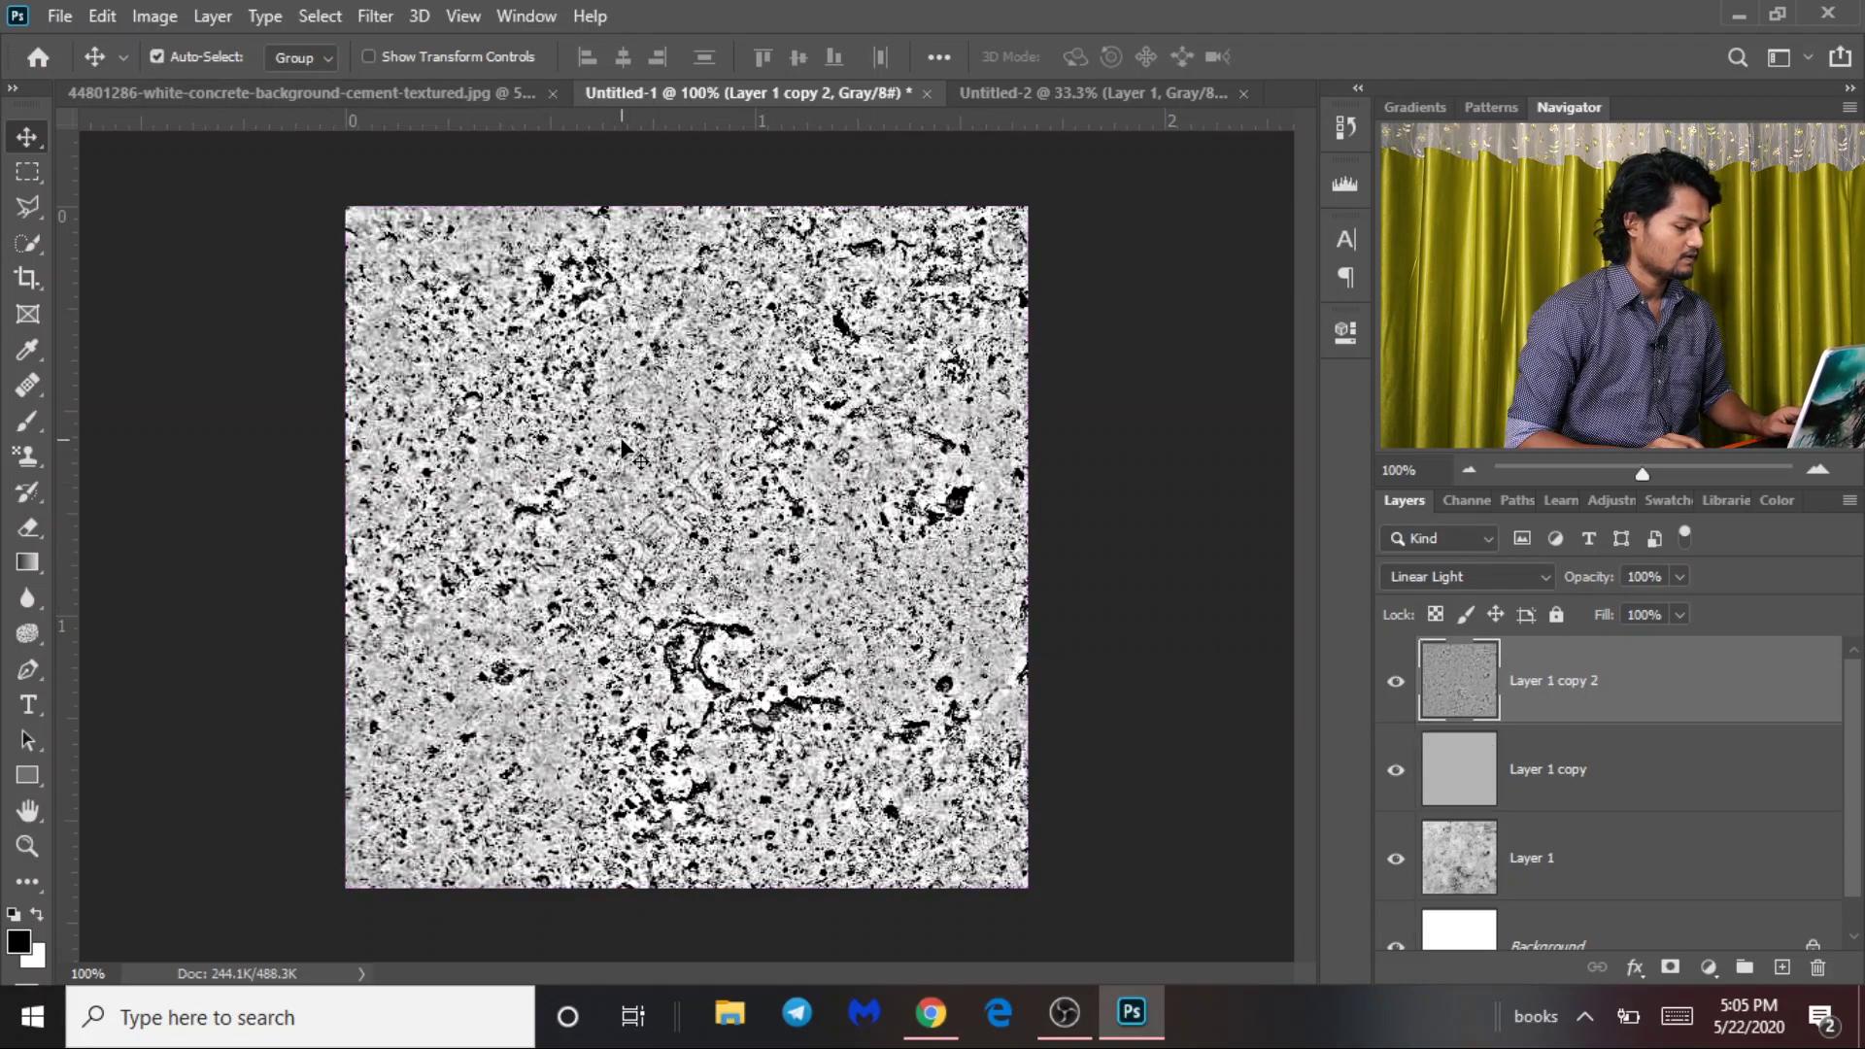
Merge all visible layers into a new Layer 2 with Ctrl+Shift+Alt+E, then hide it.
key(ctrl+shift+alt+e)
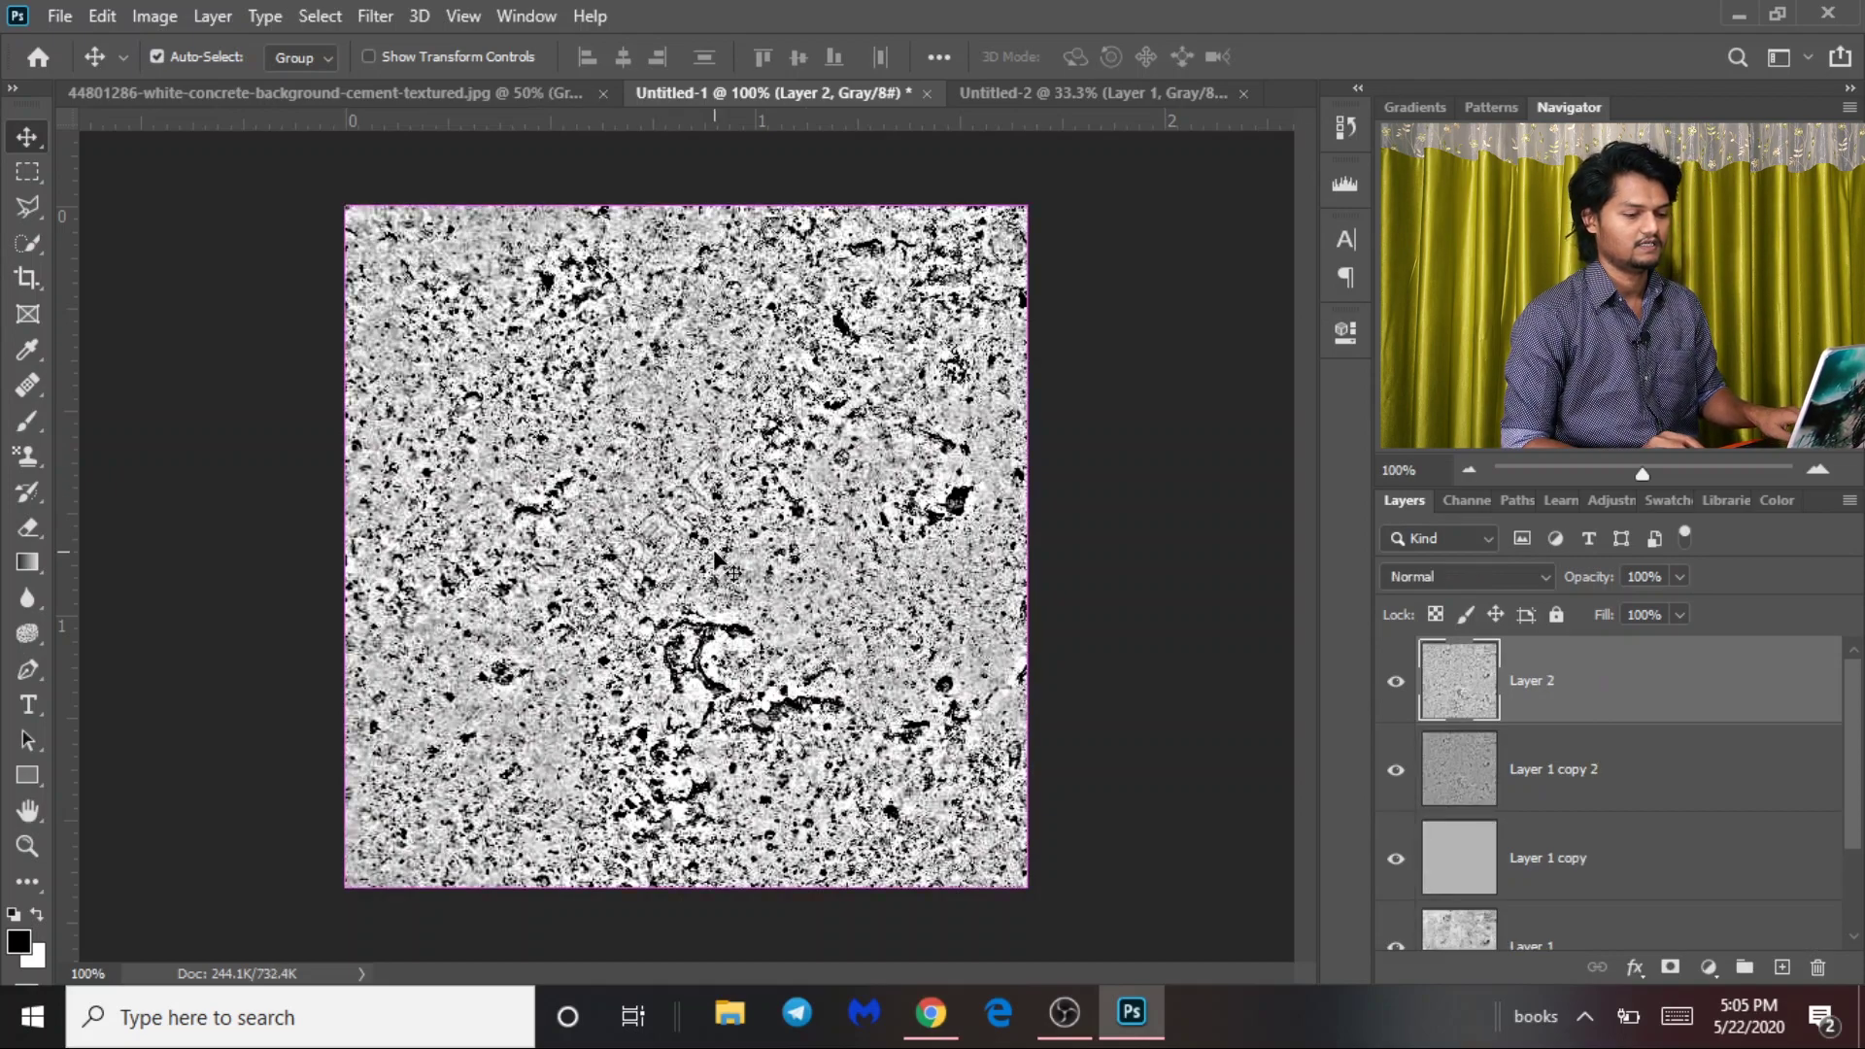
scroll(1648, 816, down, 1)
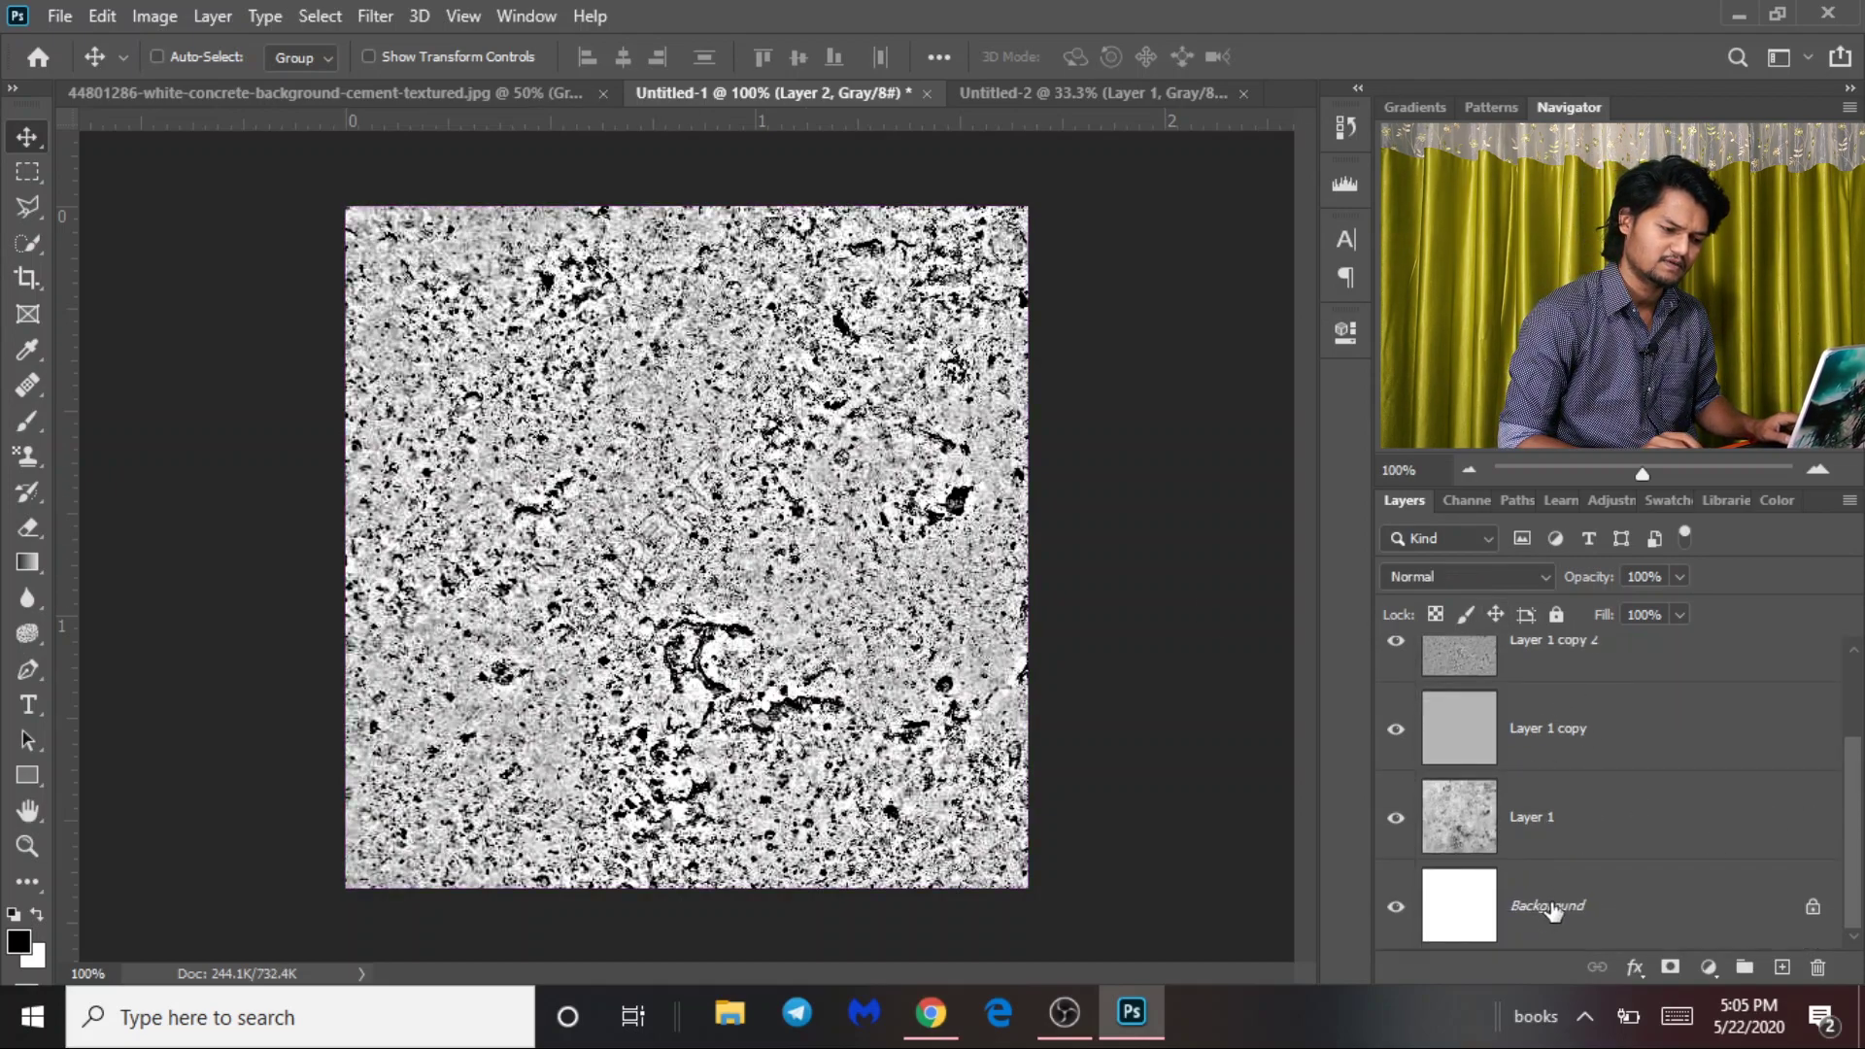
scroll(1553, 910, up, 2)
click(1395, 692)
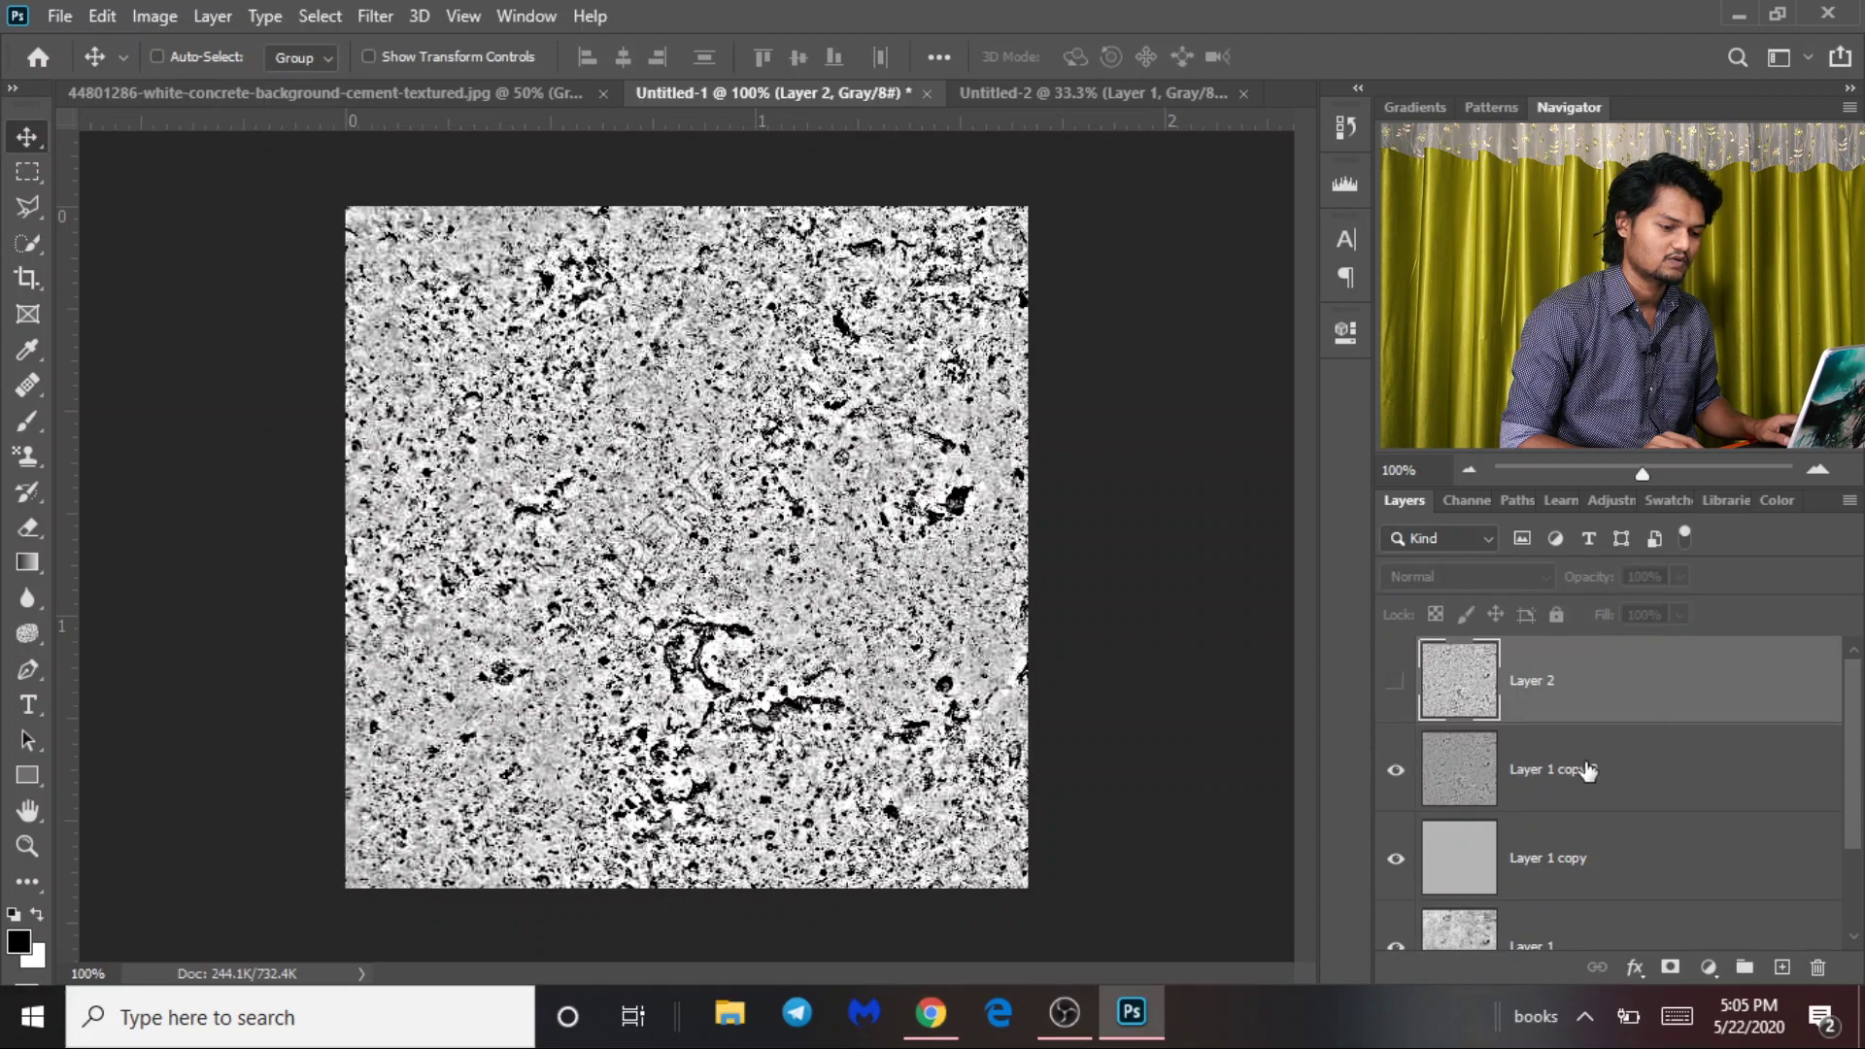
Select Layer 2, make it visible again and bring up Filter > Other.
click(1545, 783)
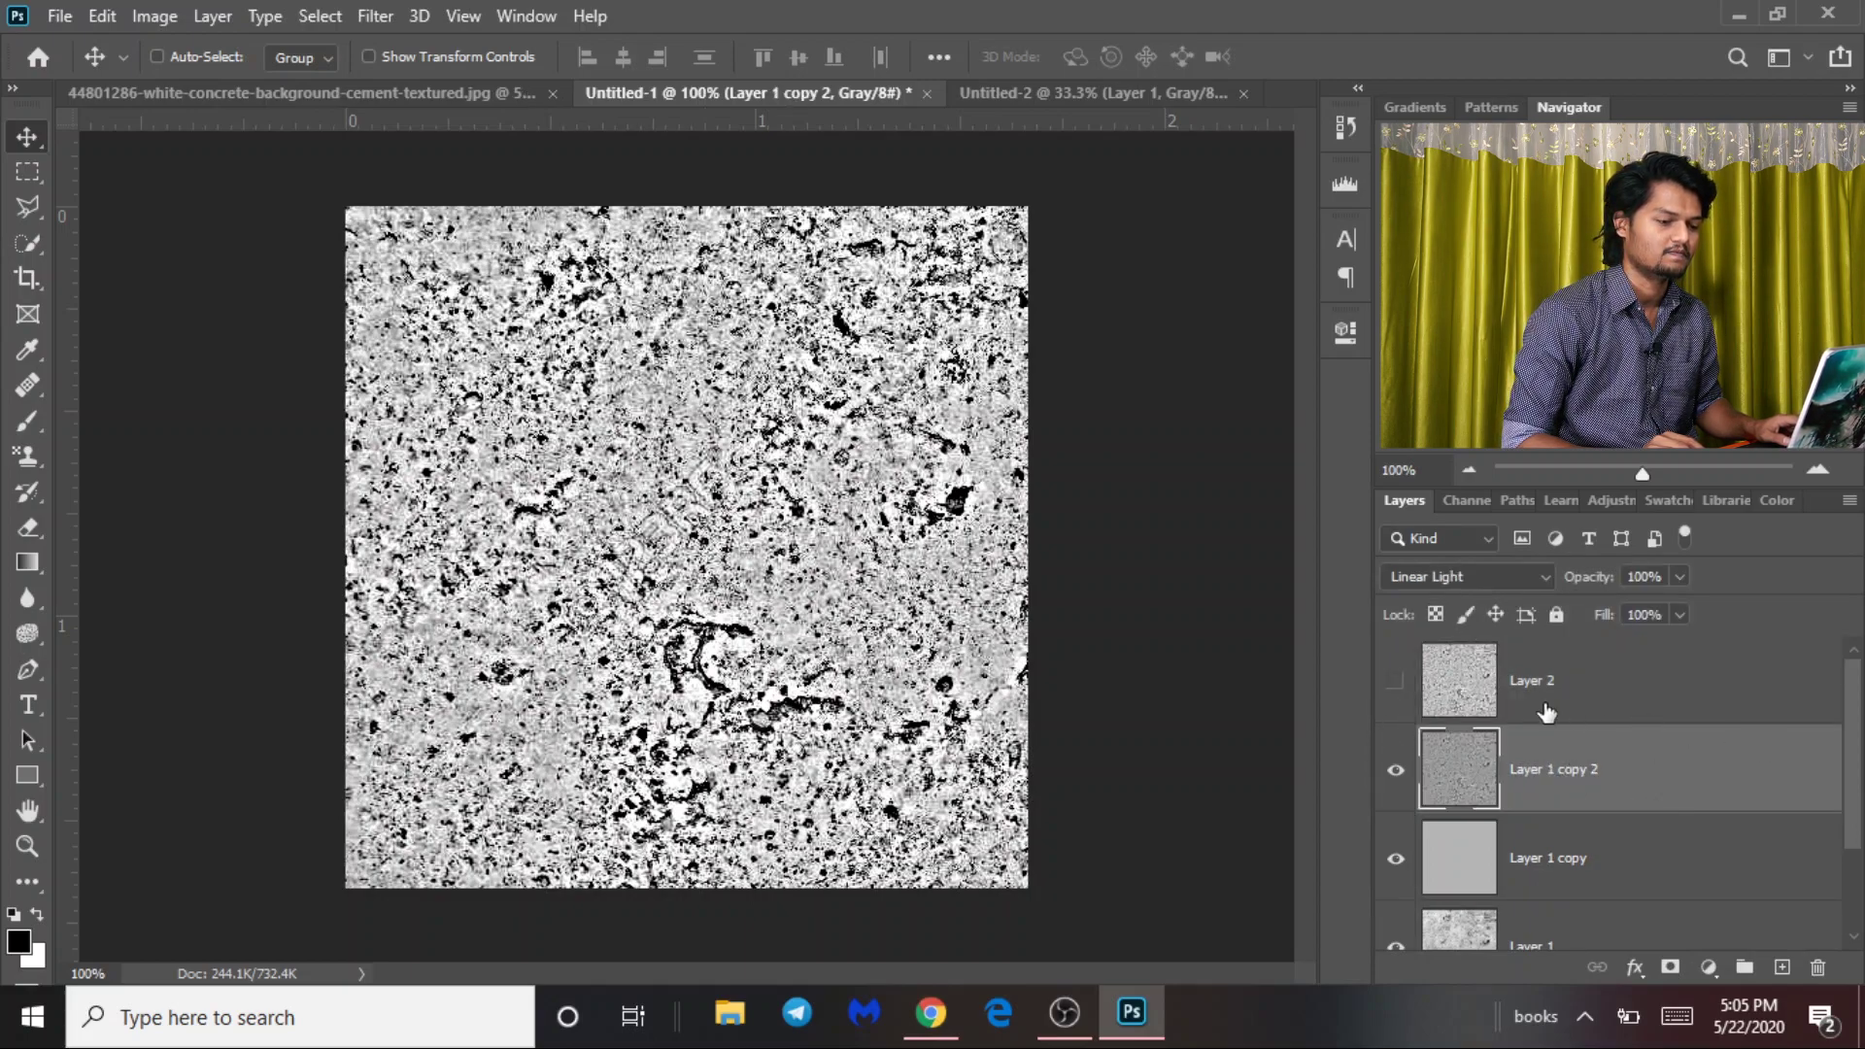
click(1576, 687)
click(1391, 685)
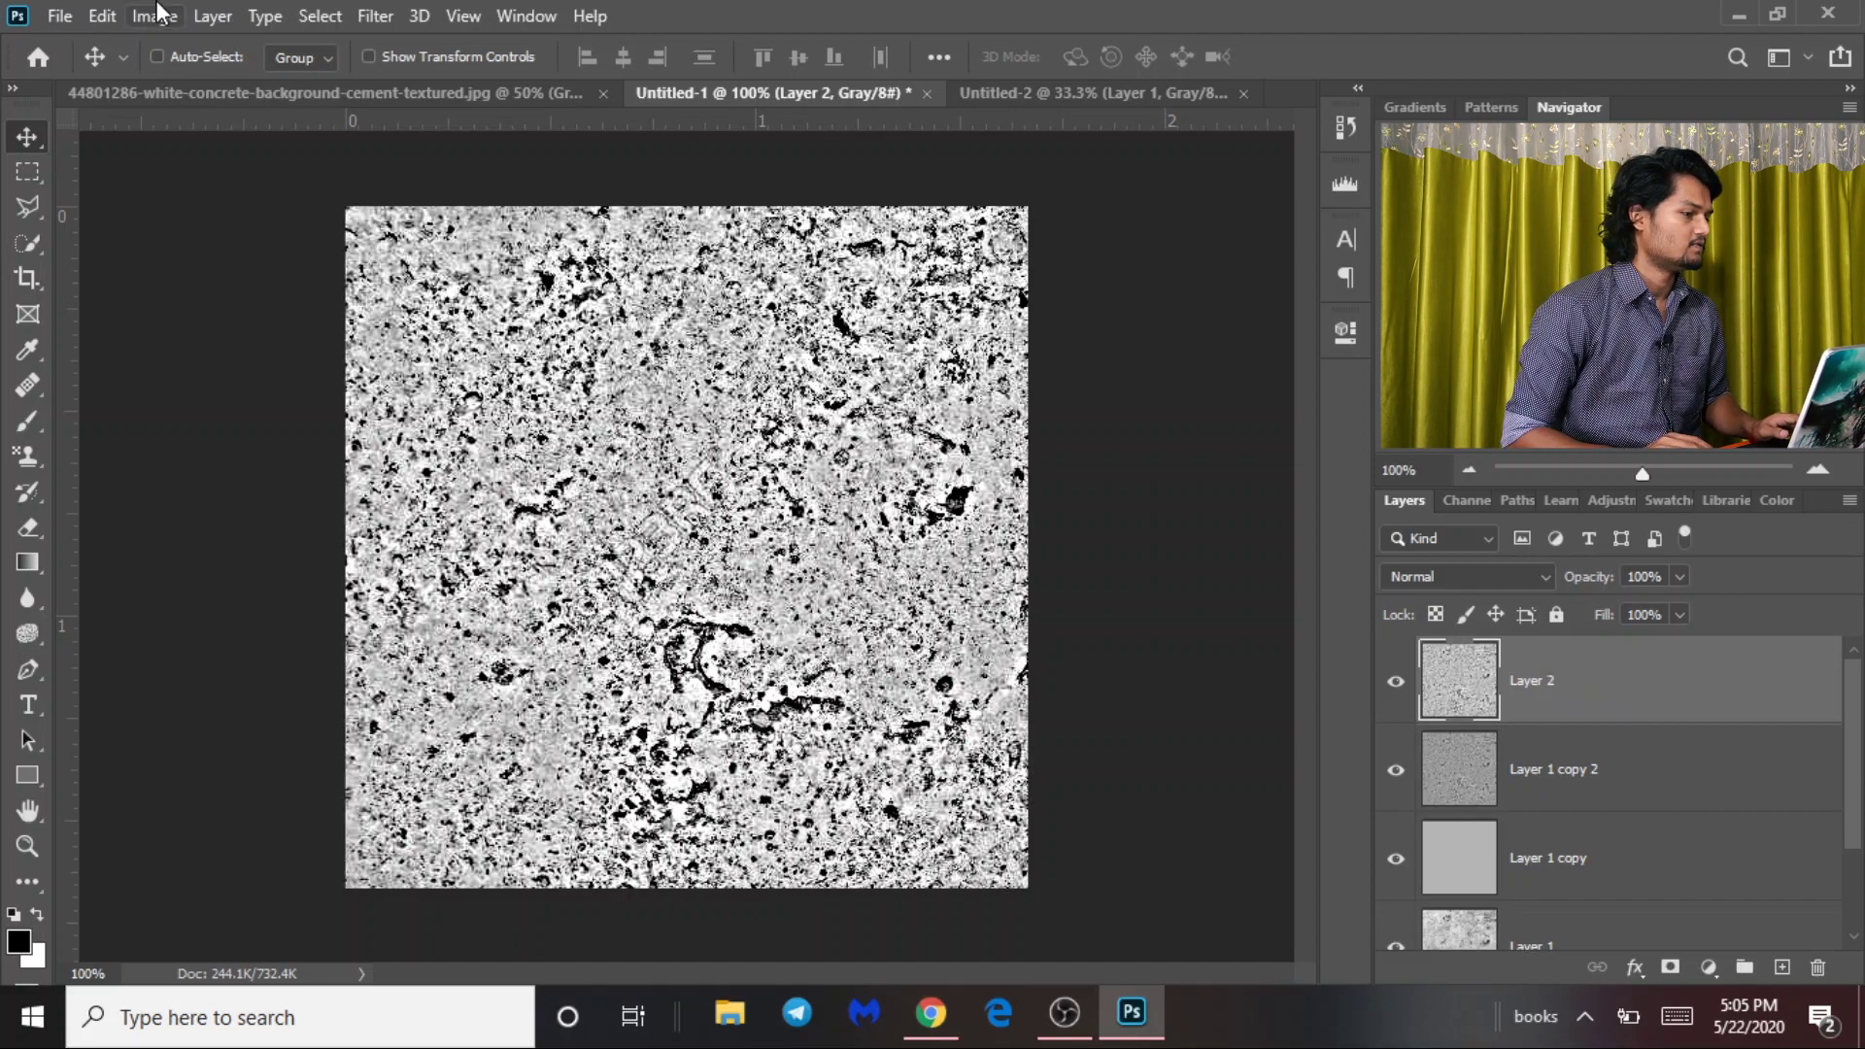
click(374, 15)
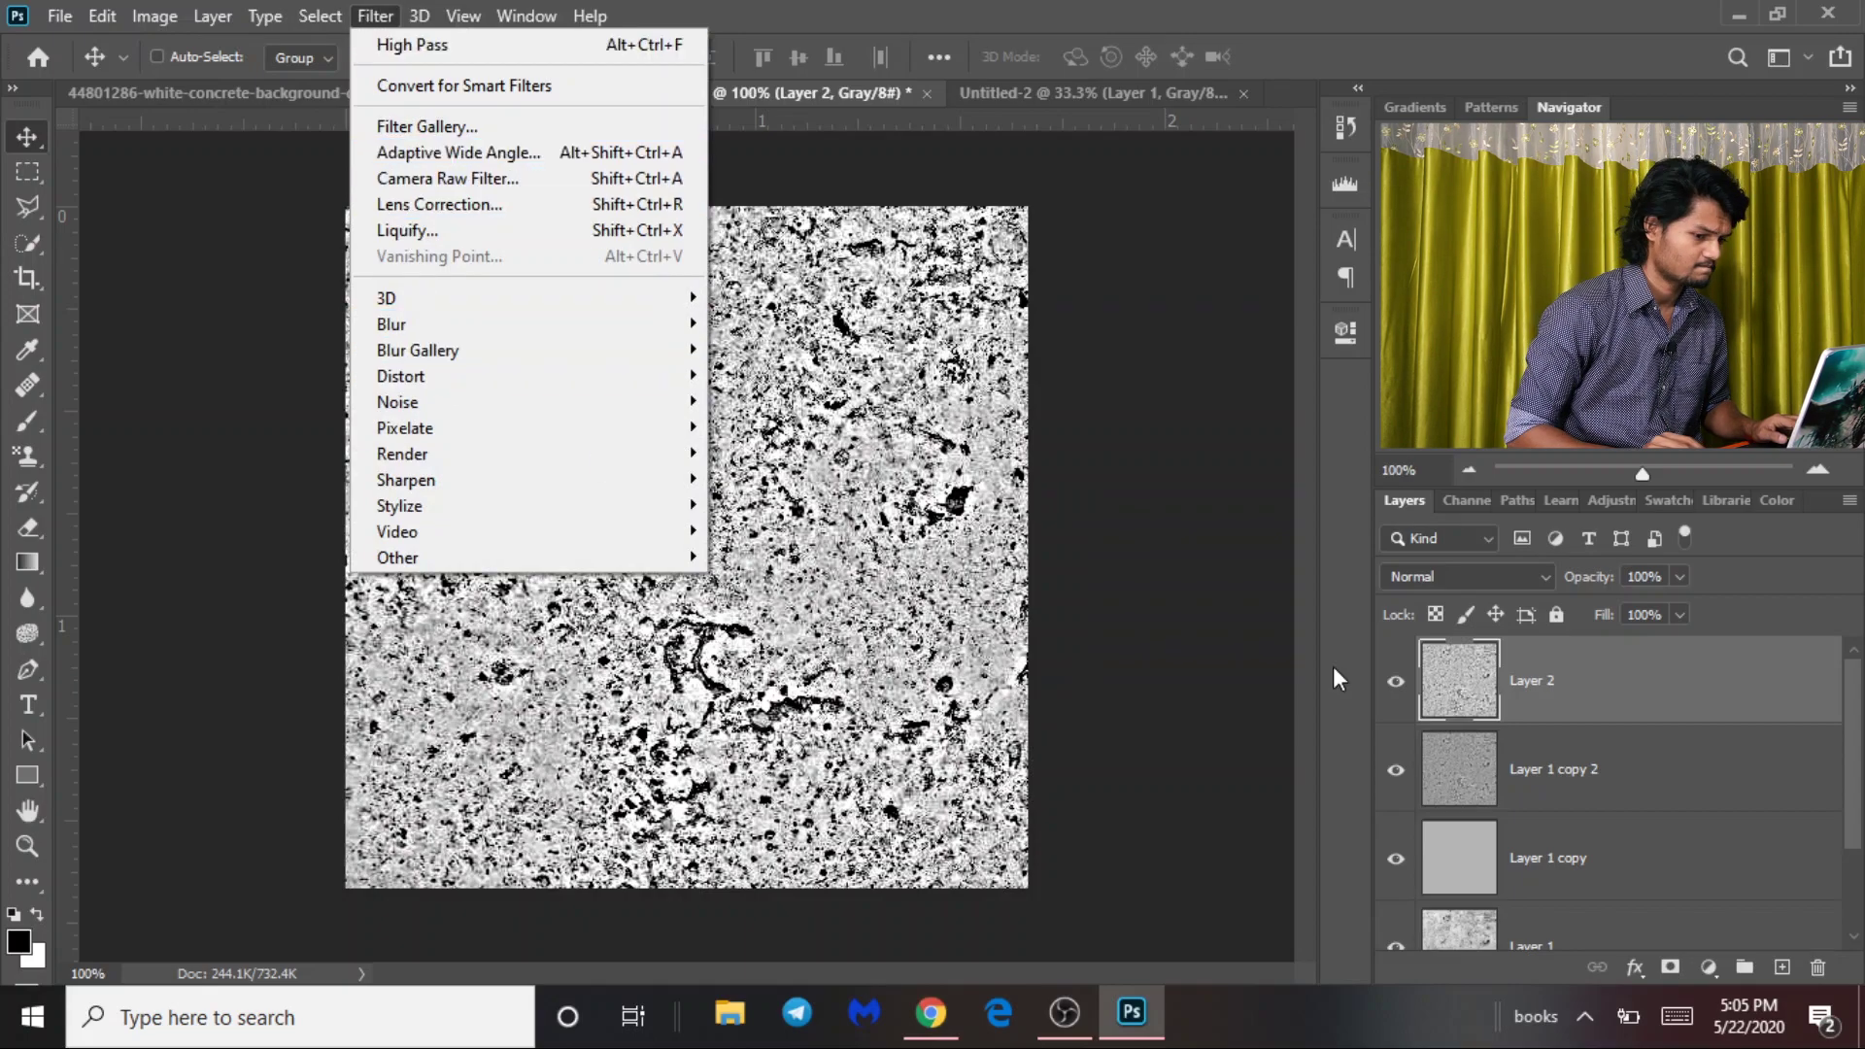
mouse_move(396, 557)
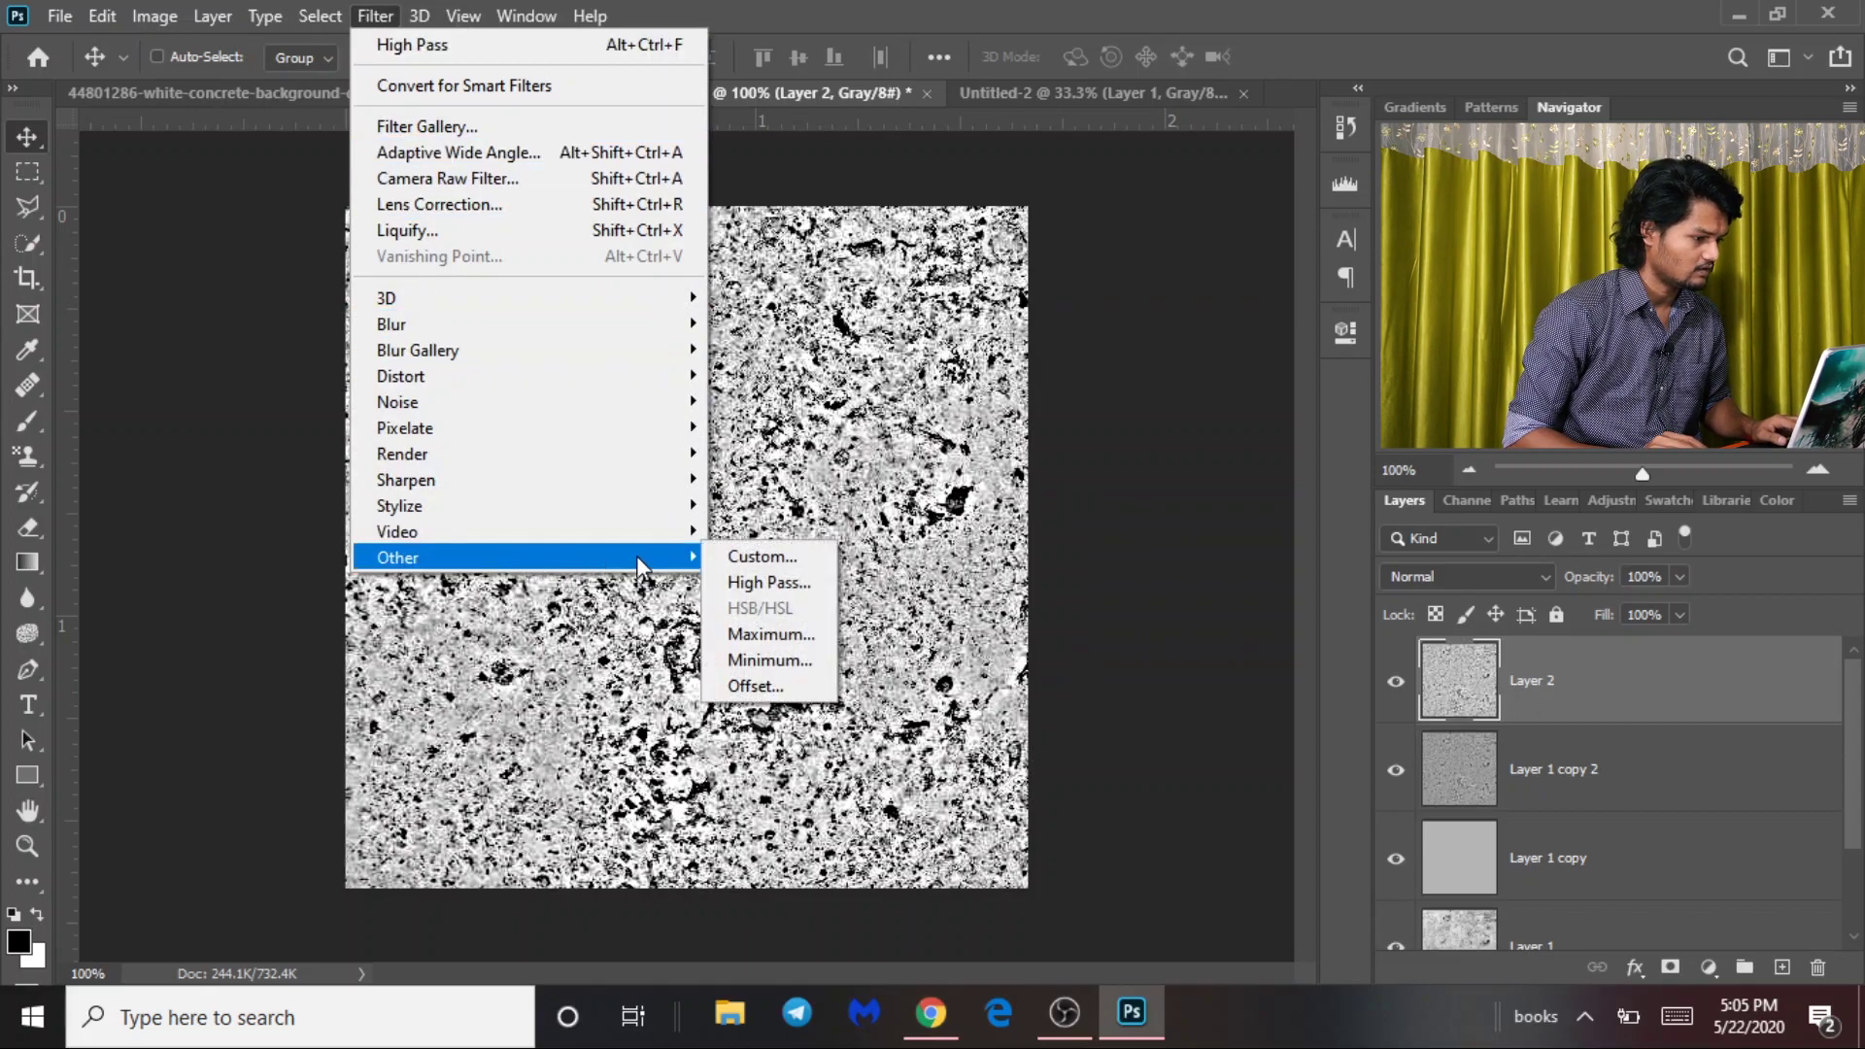
Apply Offset to Layer 2 at +300 horizontal, 300 vertical pixels with Wrap Around.
click(756, 686)
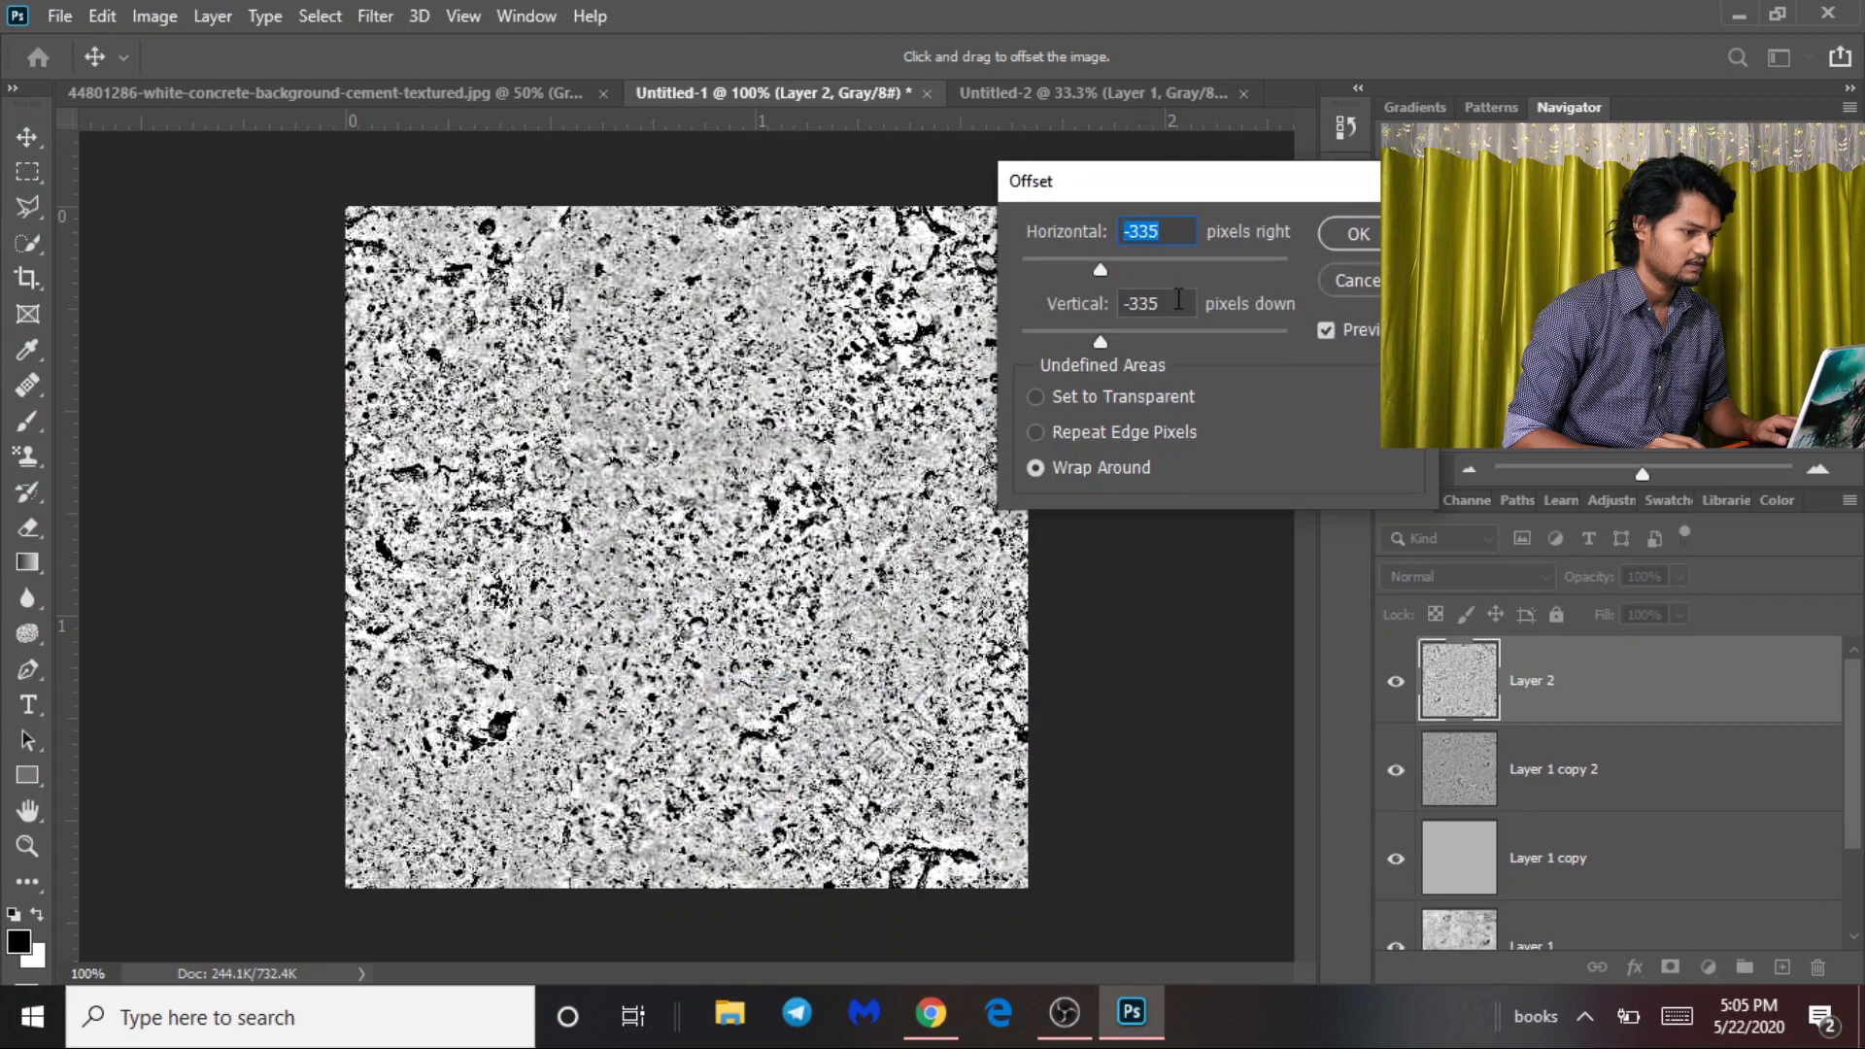
drag(1121, 194, 1283, 118)
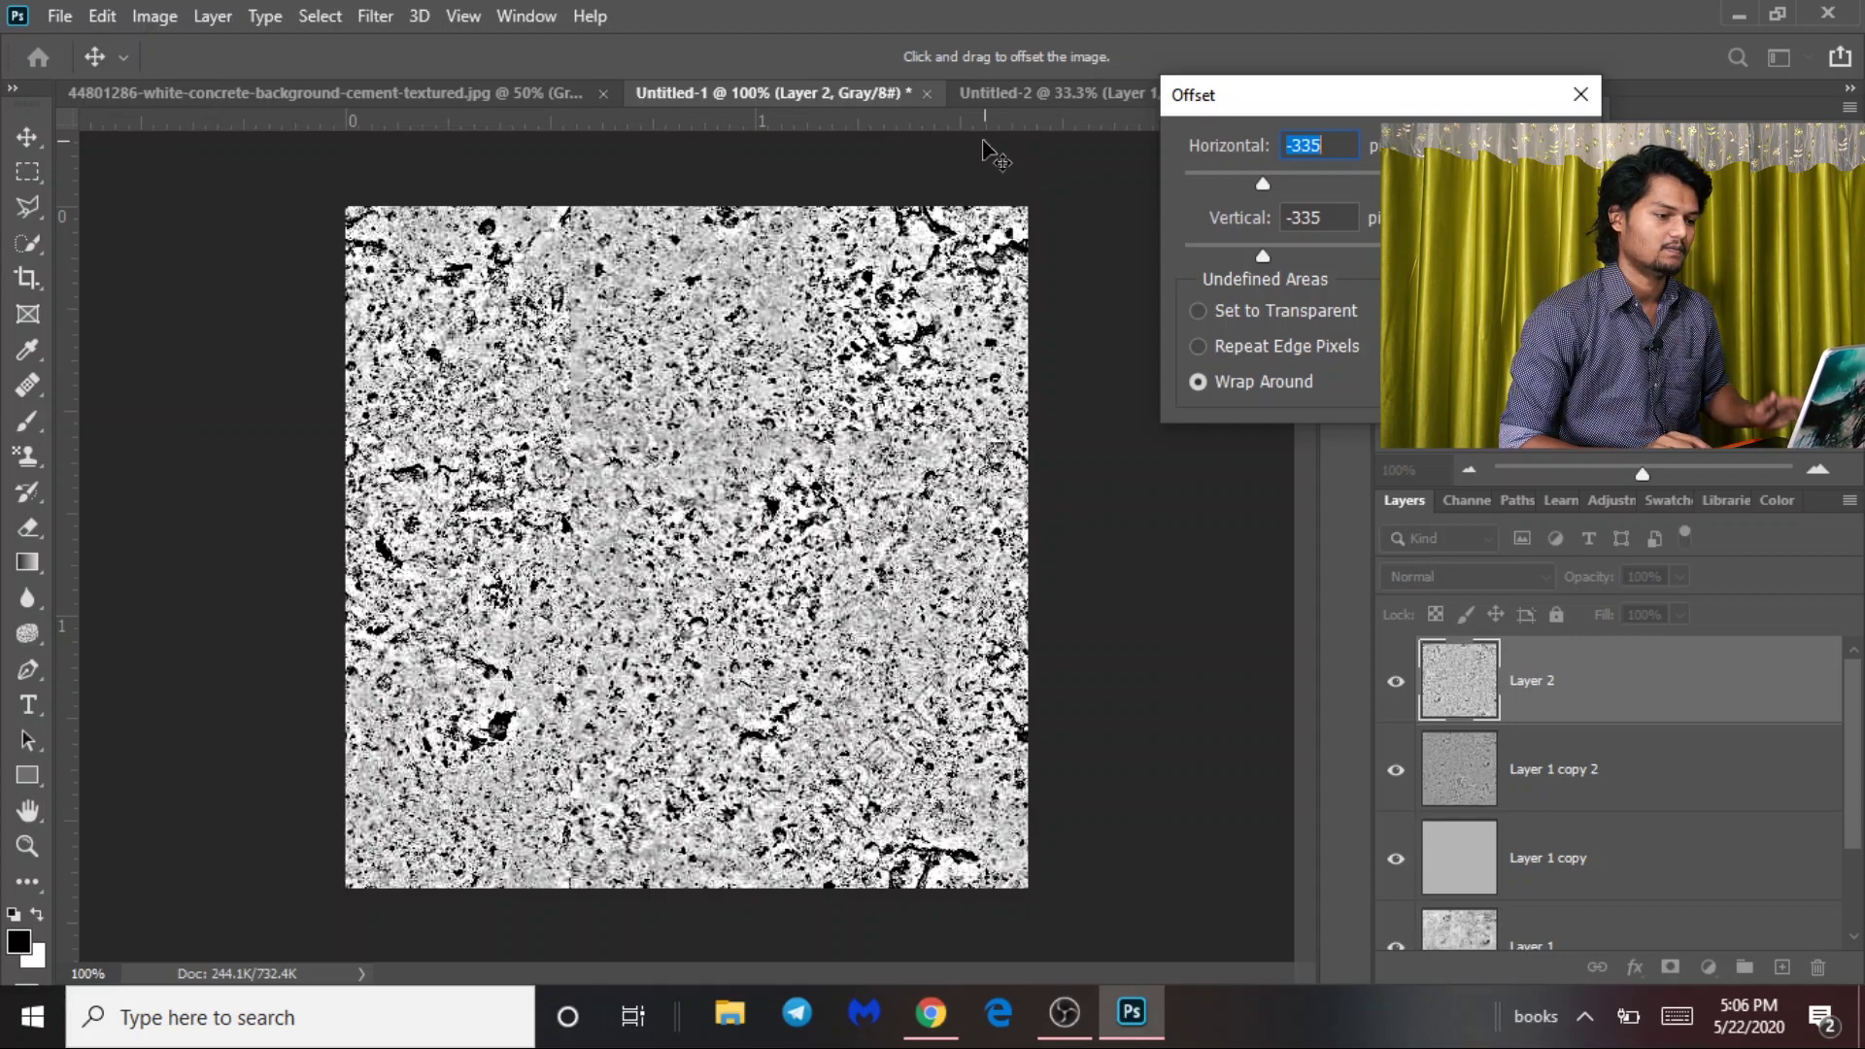
text(300)
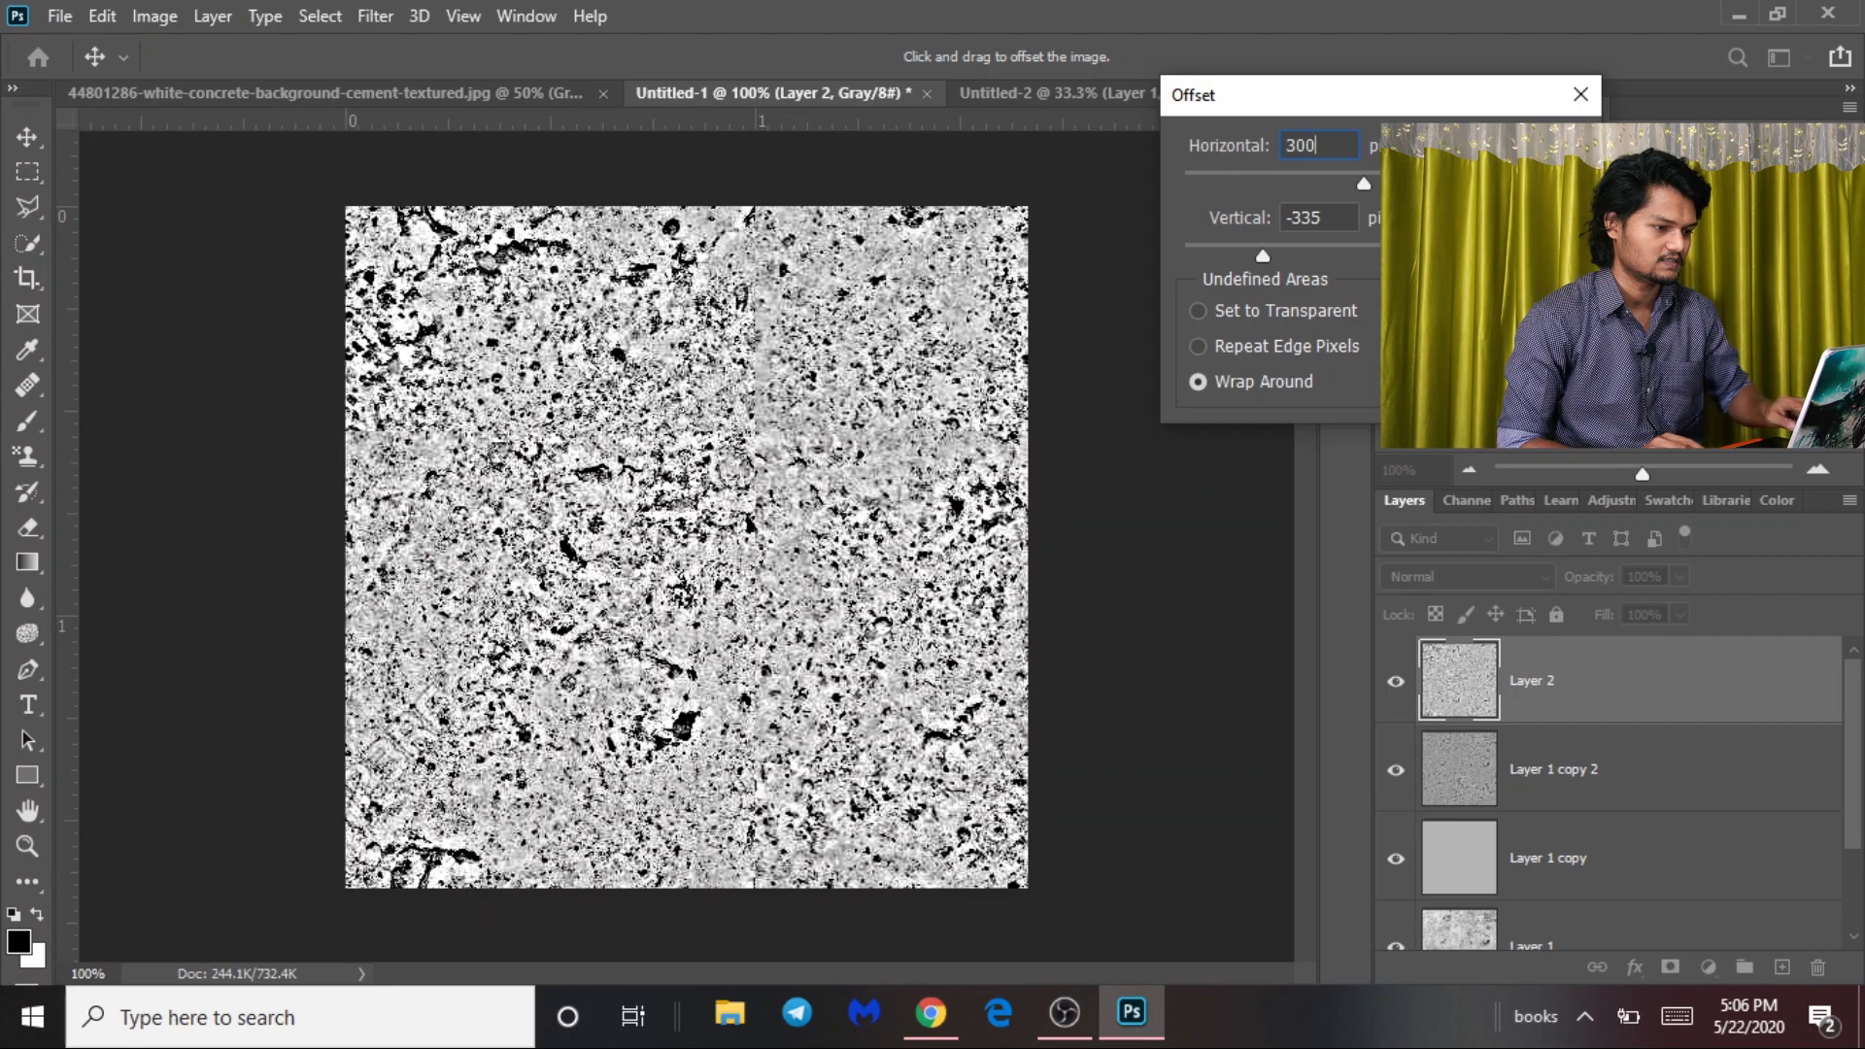
key(Tab)
text(300)
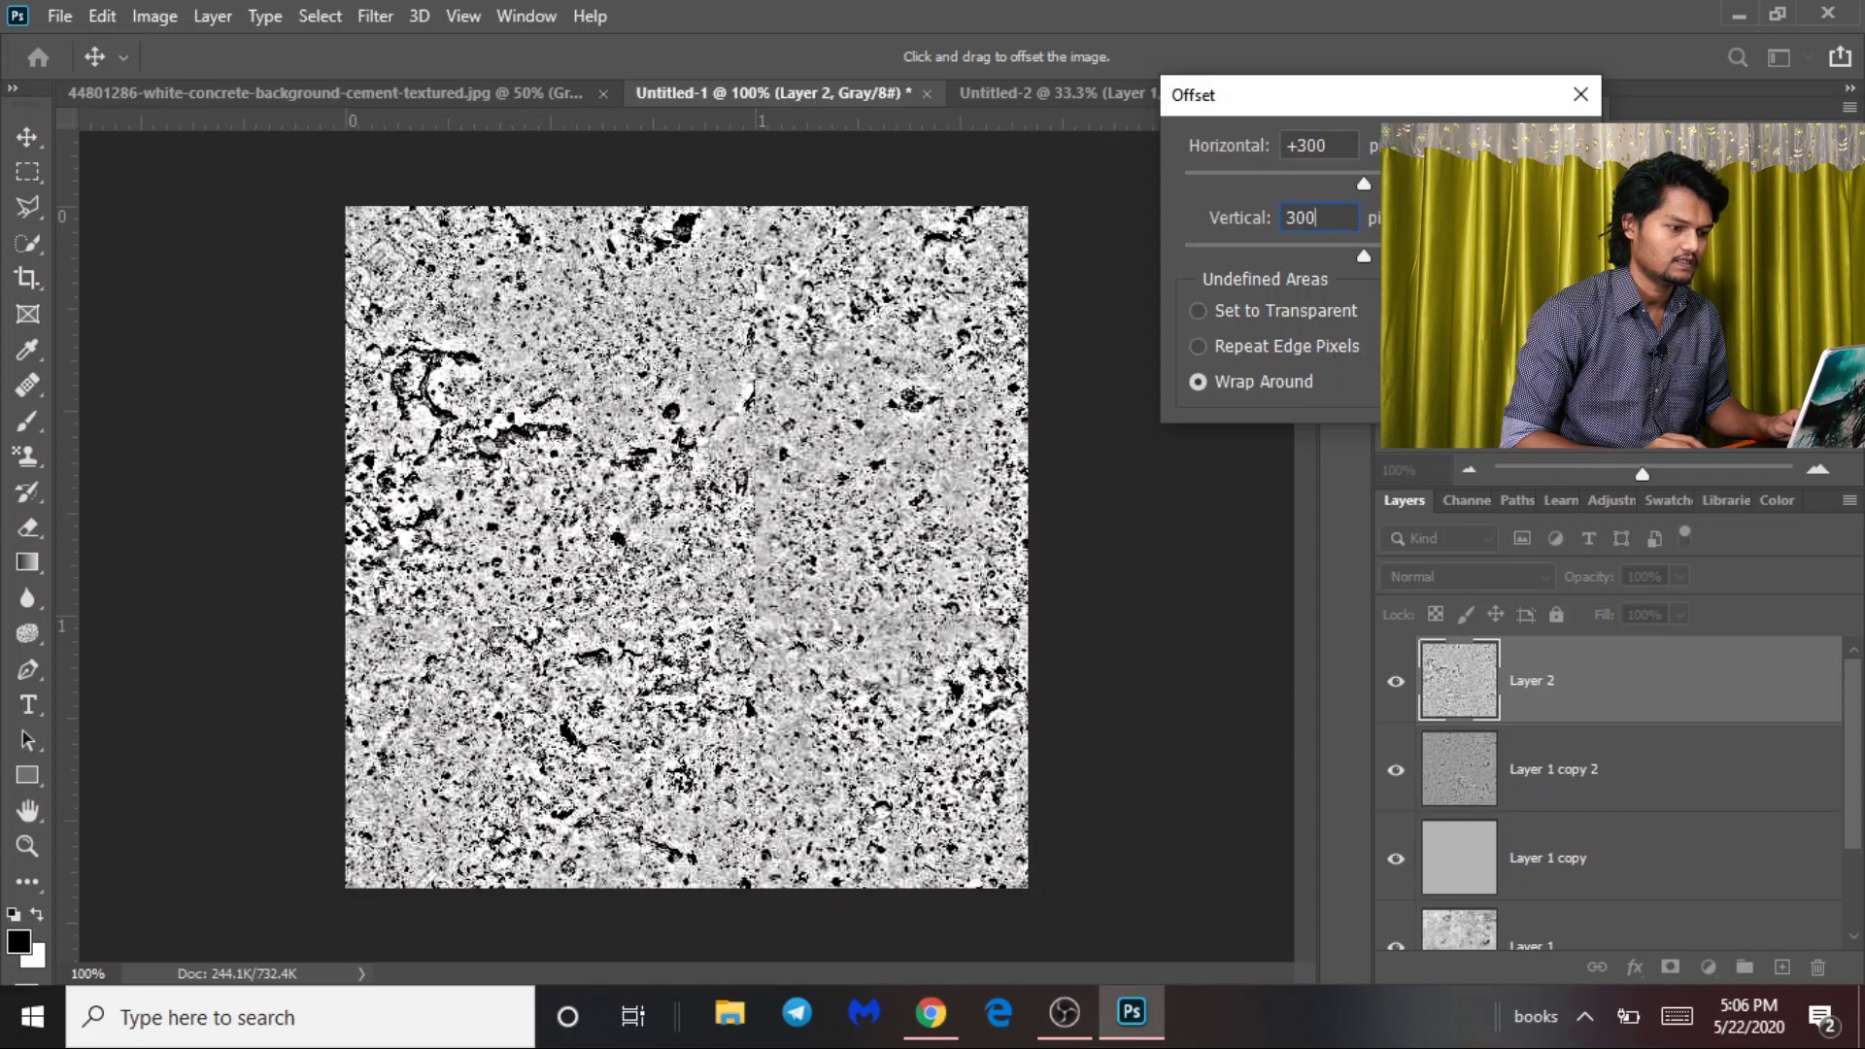
click(1276, 383)
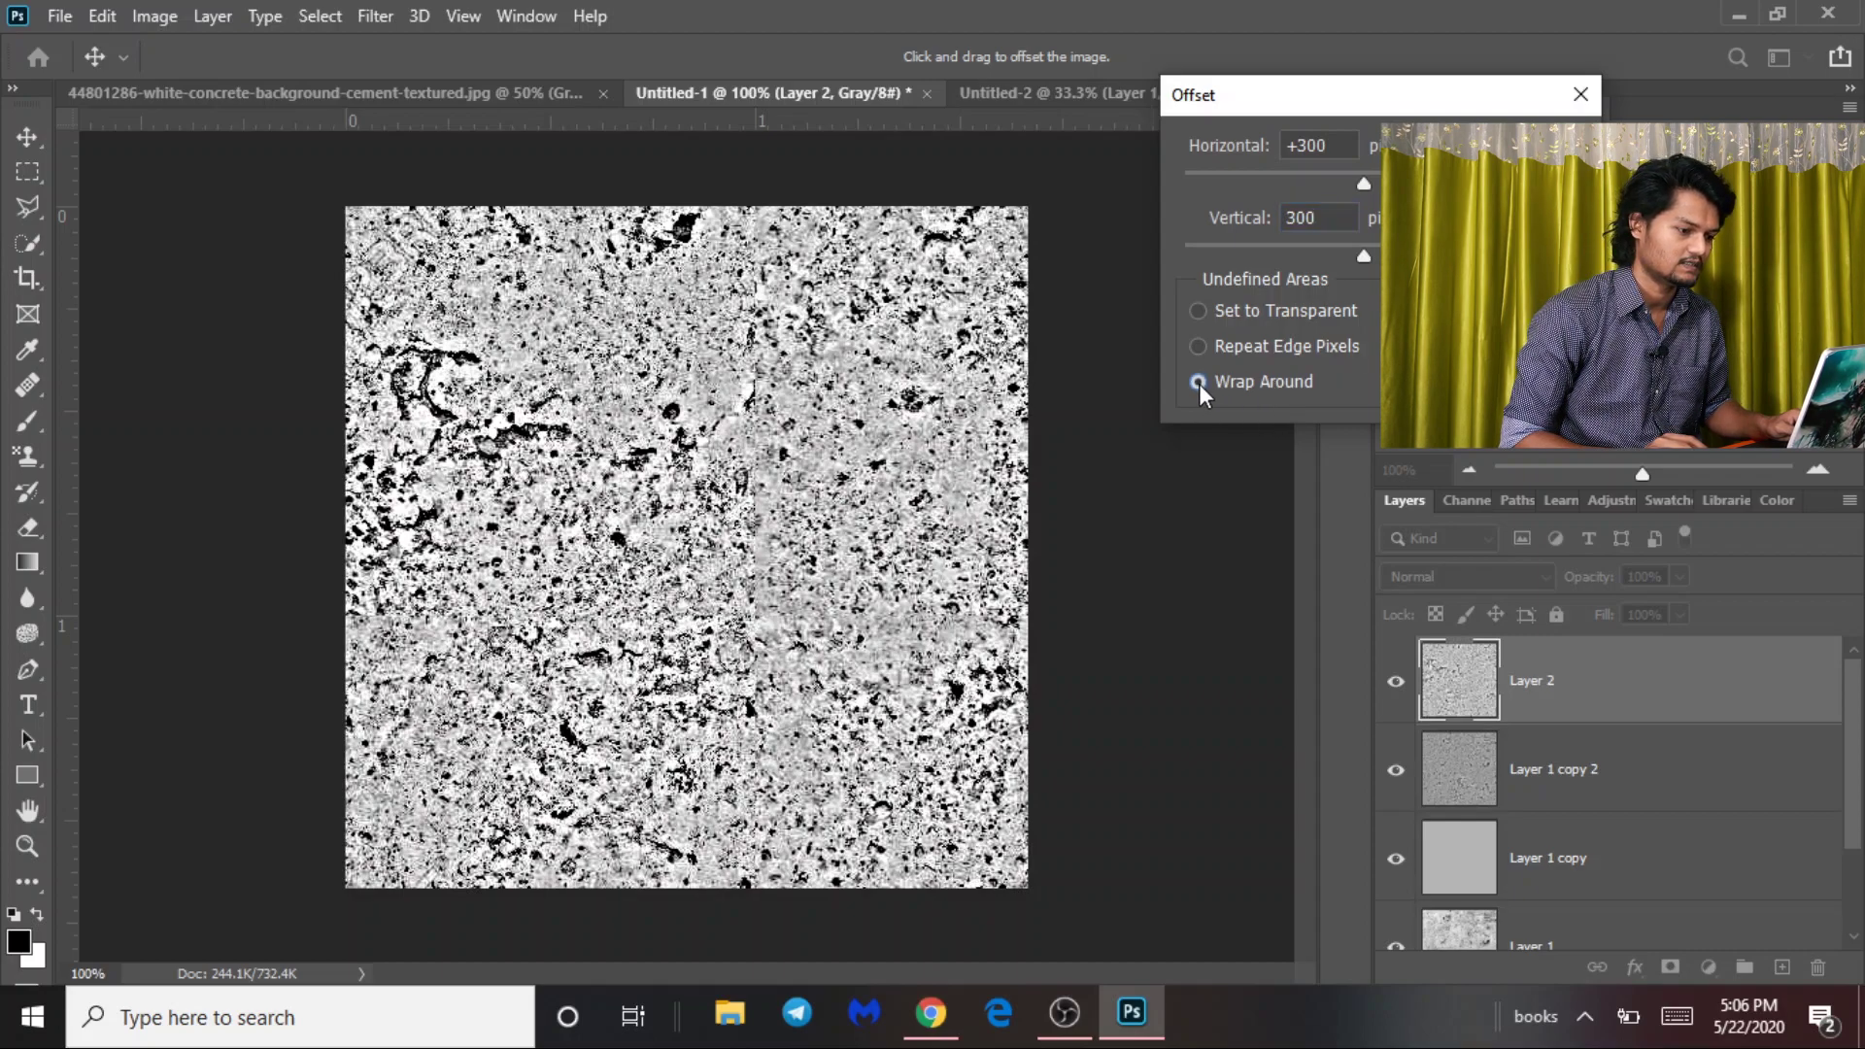
click(1195, 346)
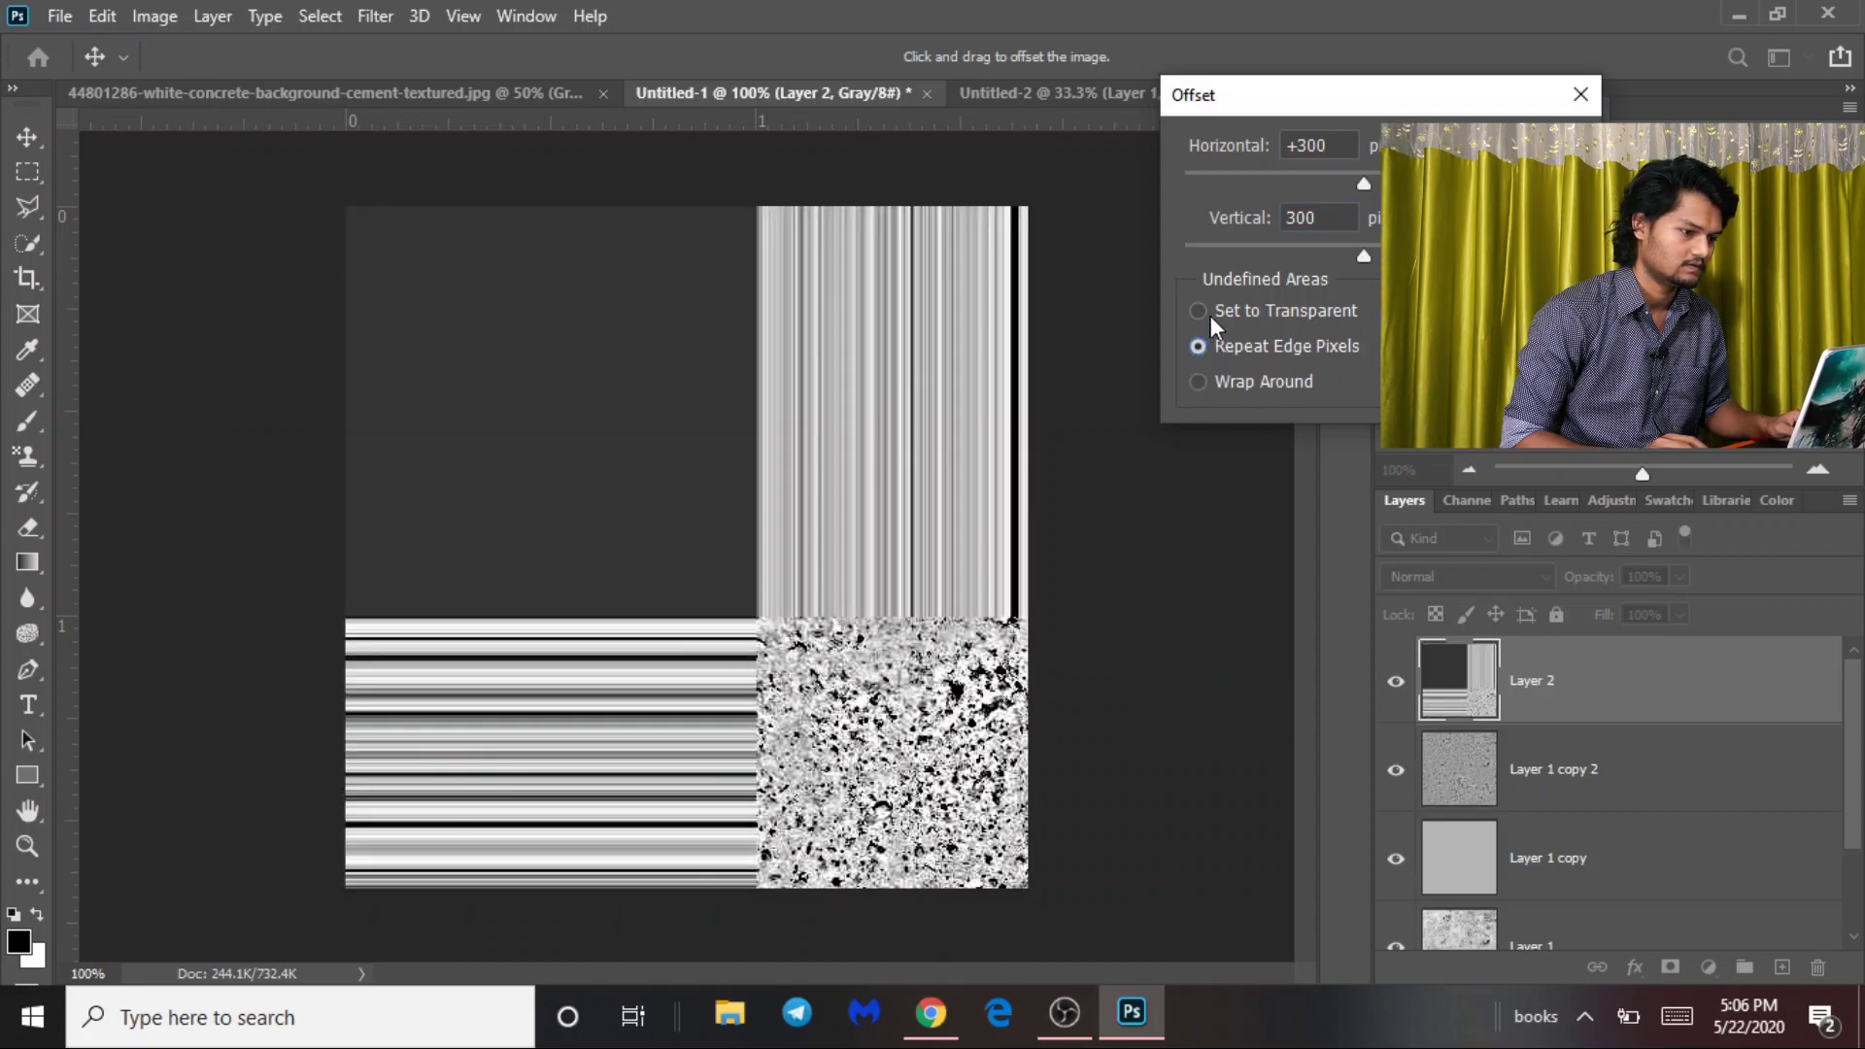
click(1200, 309)
click(1197, 382)
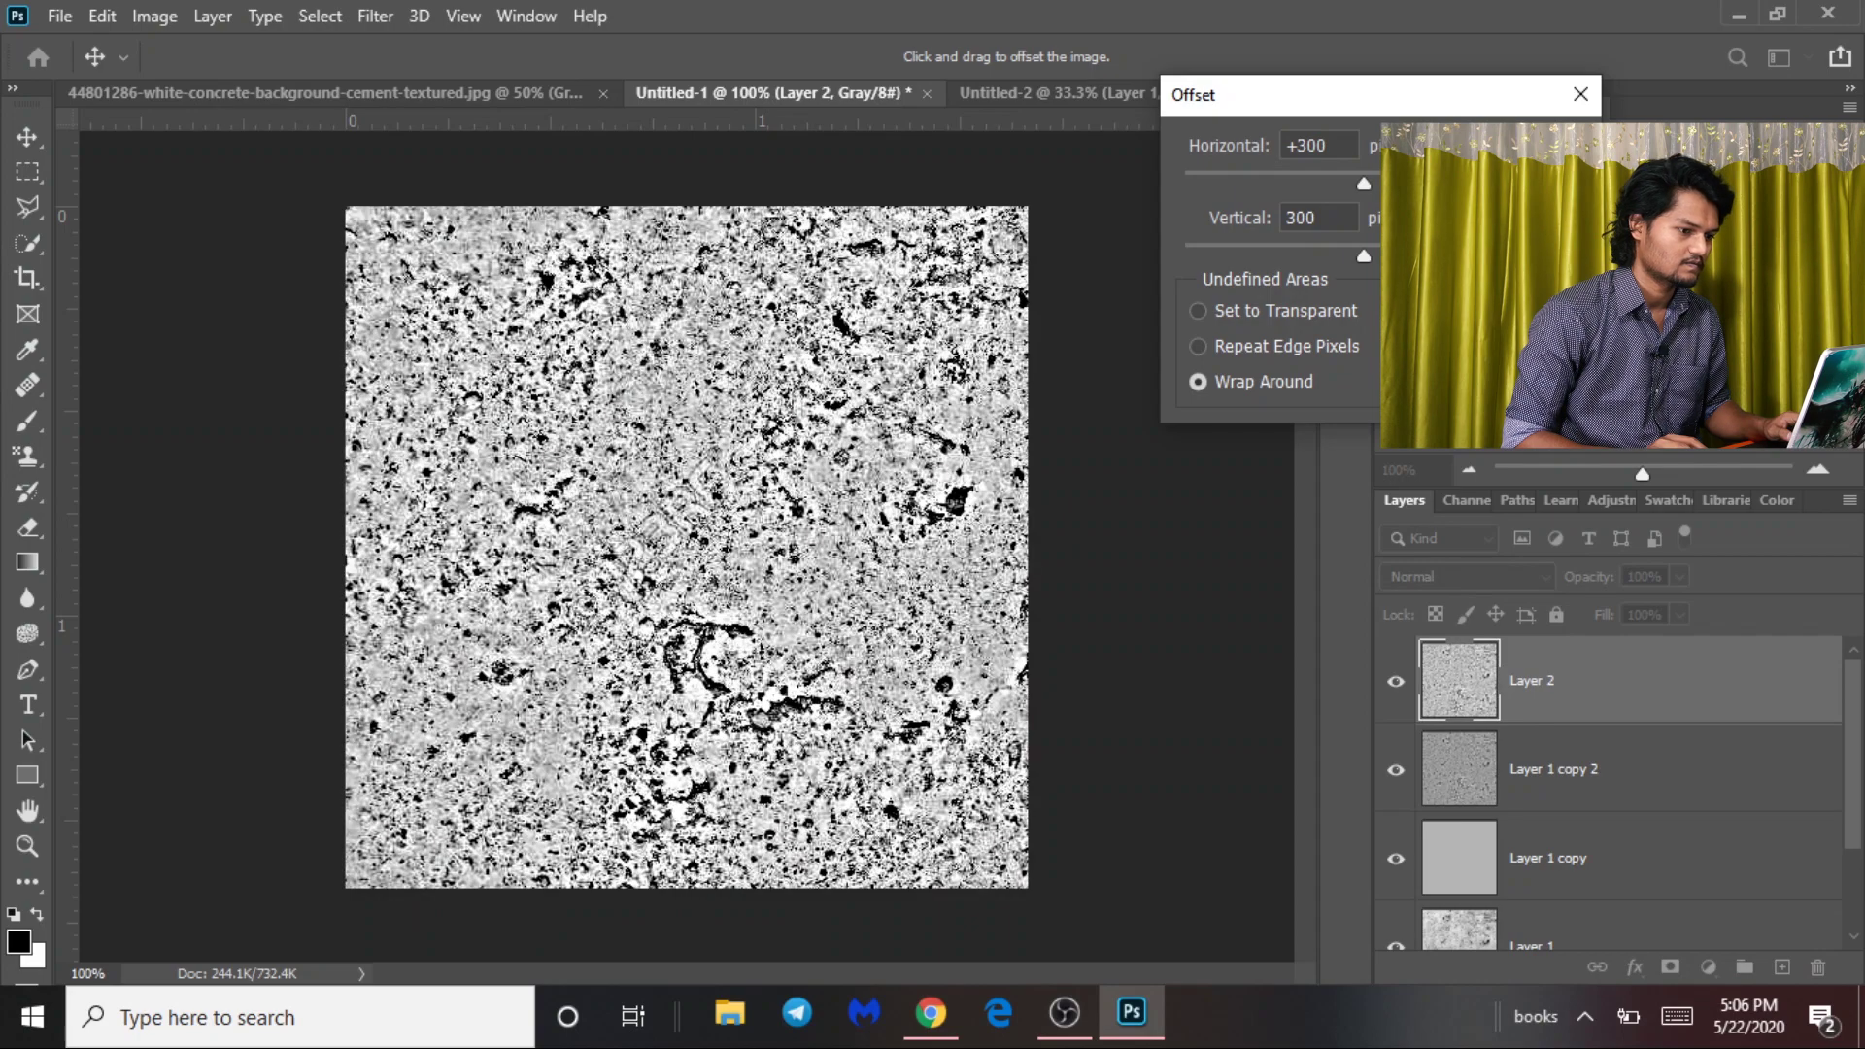
key(Return)
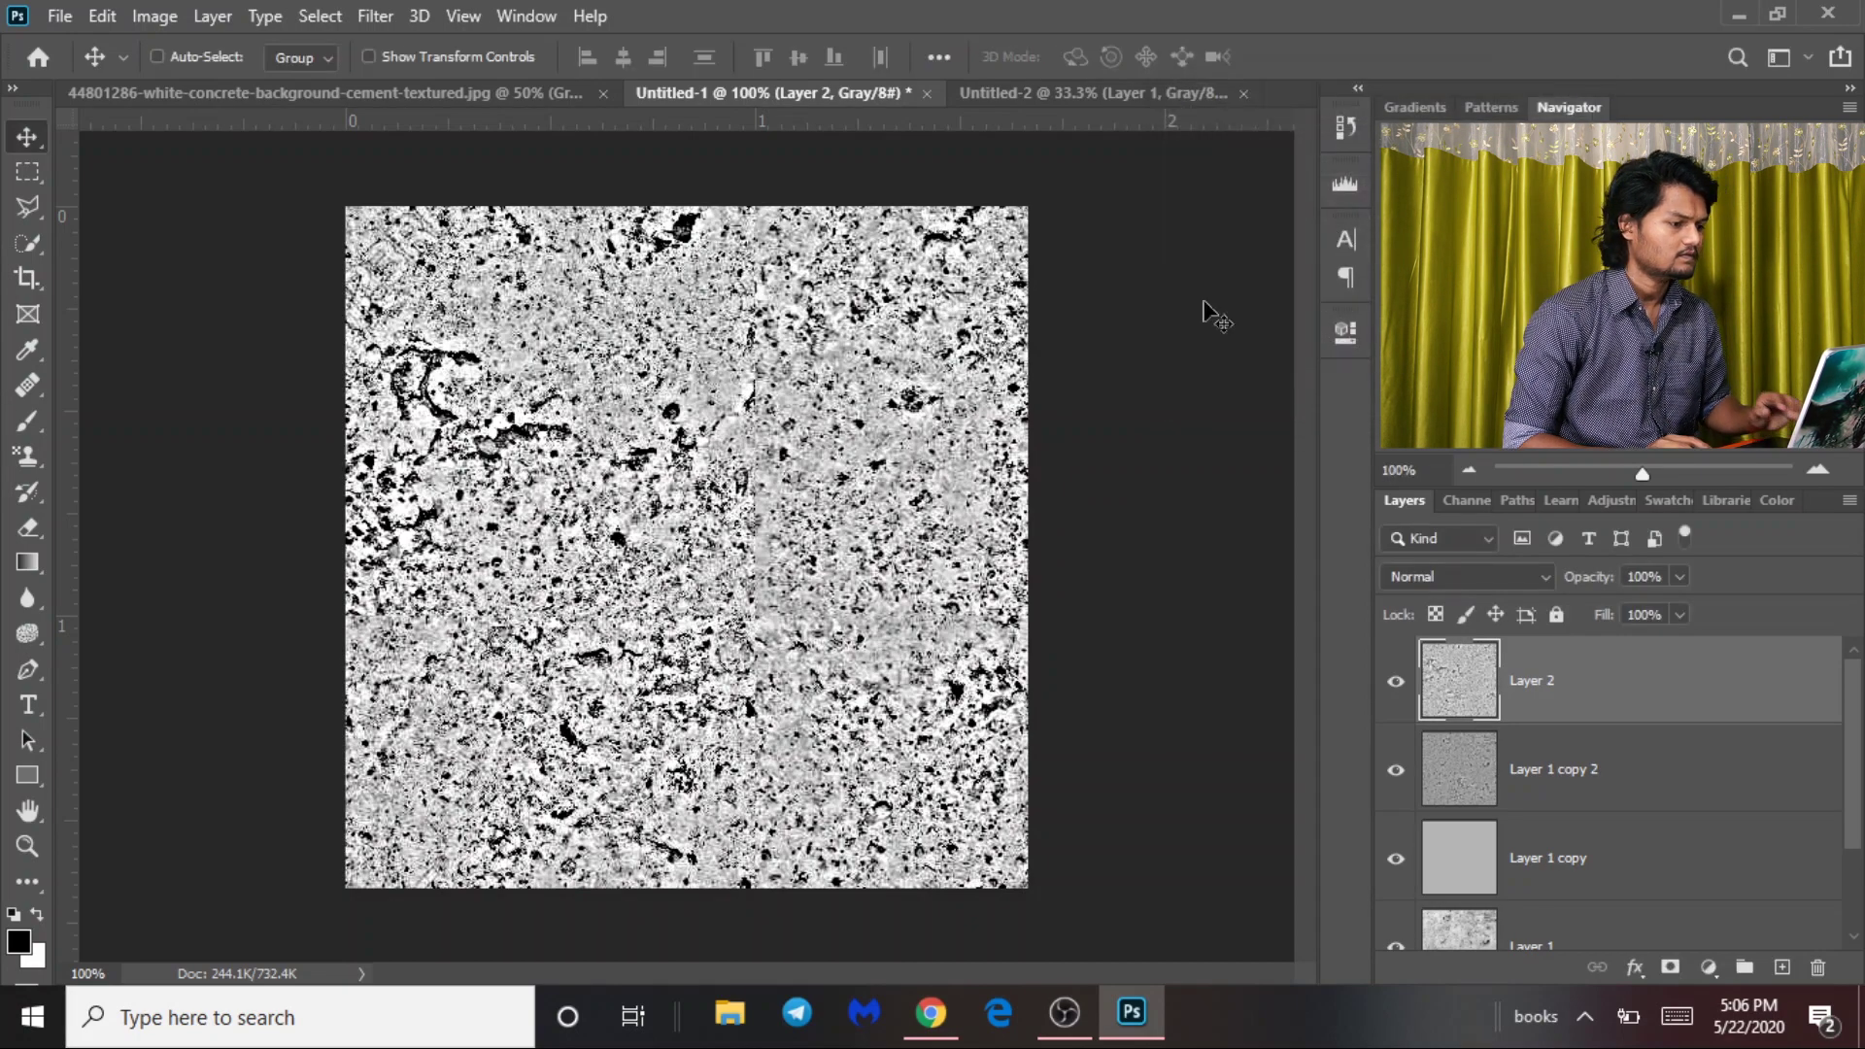
Add an empty layer to Untitled-2 and define Untitled-1's texture as Pattern 10.
click(1098, 90)
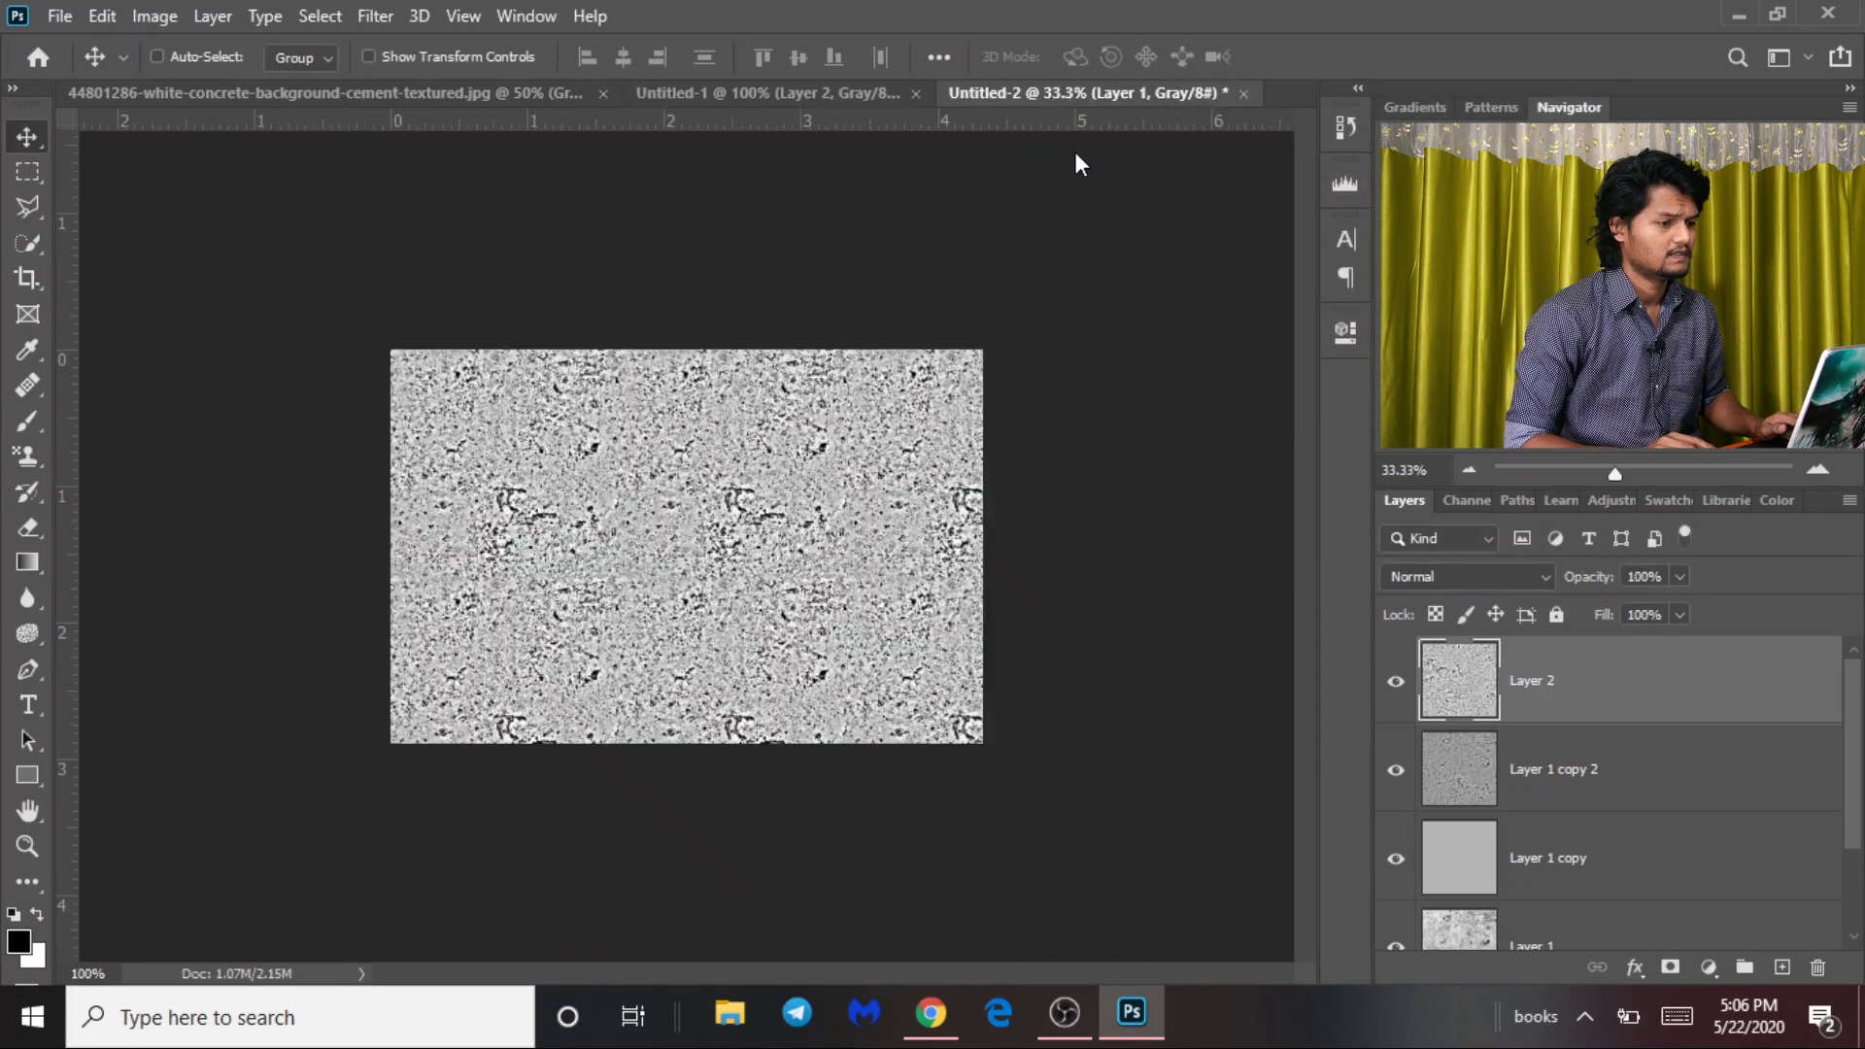
click(1781, 967)
click(686, 95)
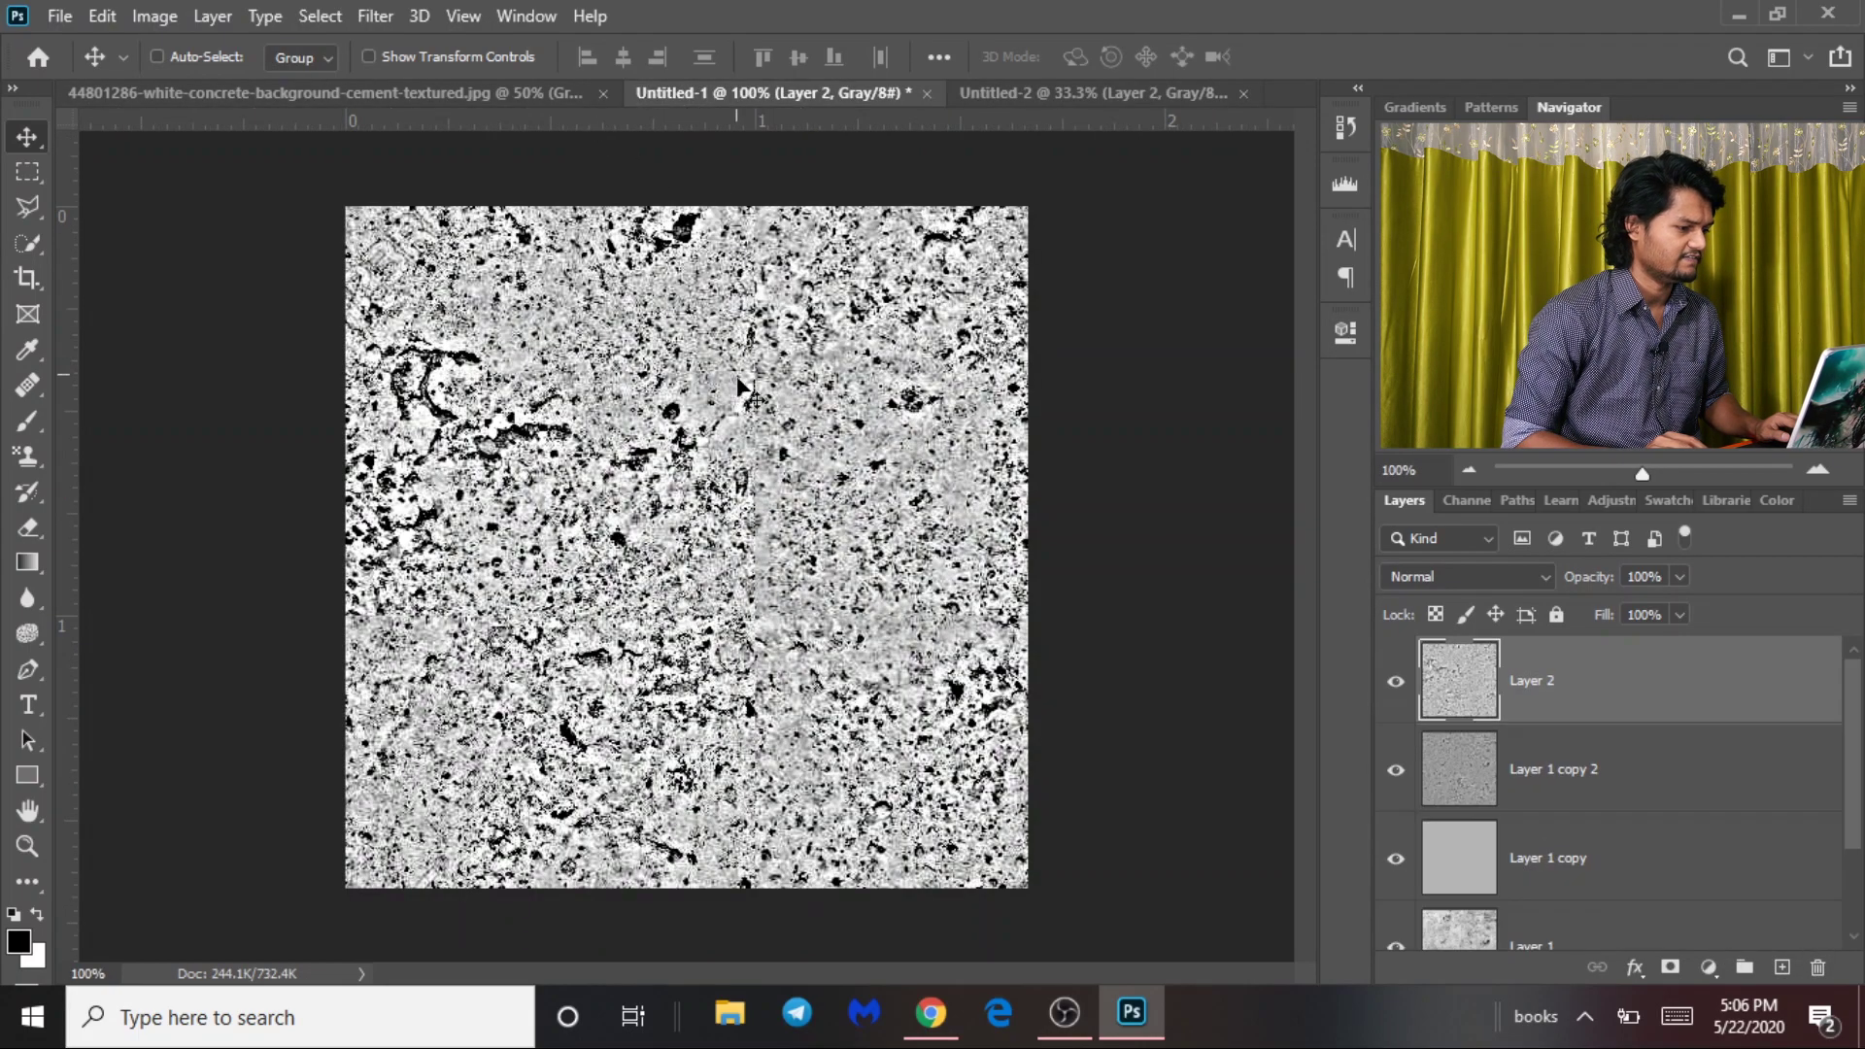
click(101, 15)
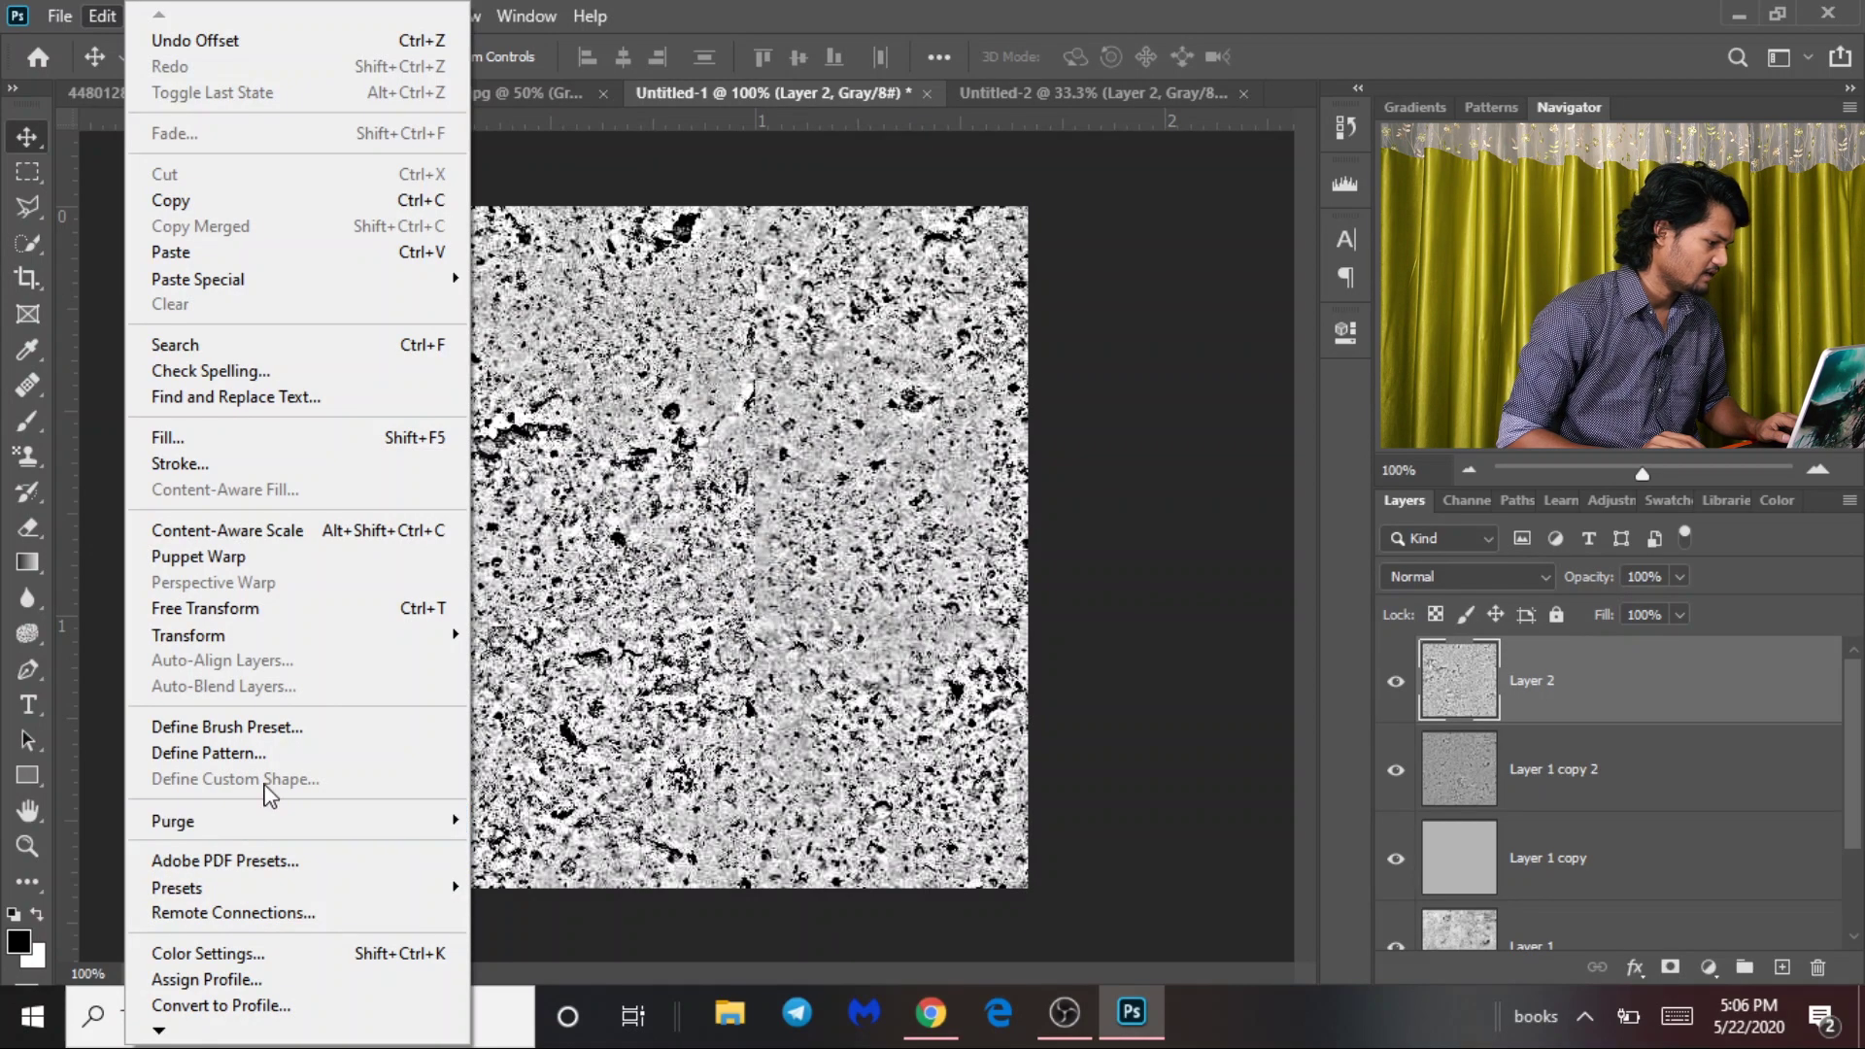
click(284, 756)
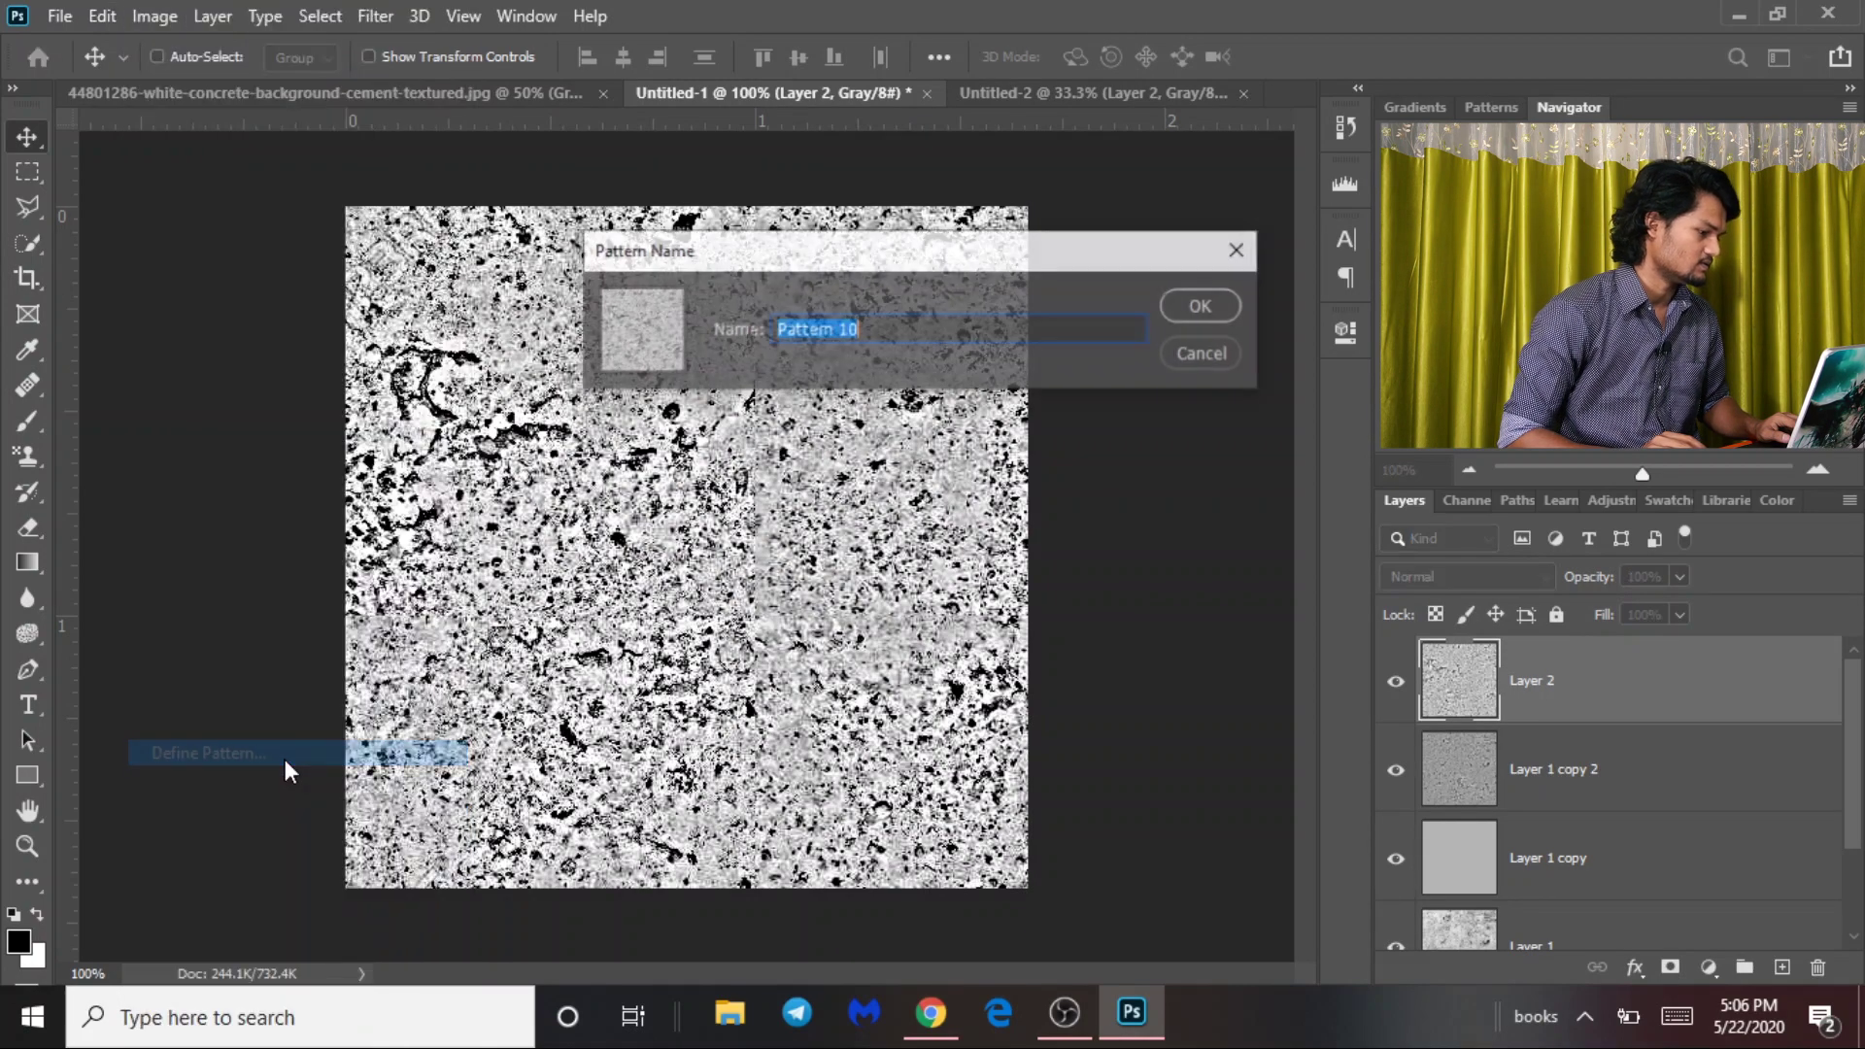
click(1201, 307)
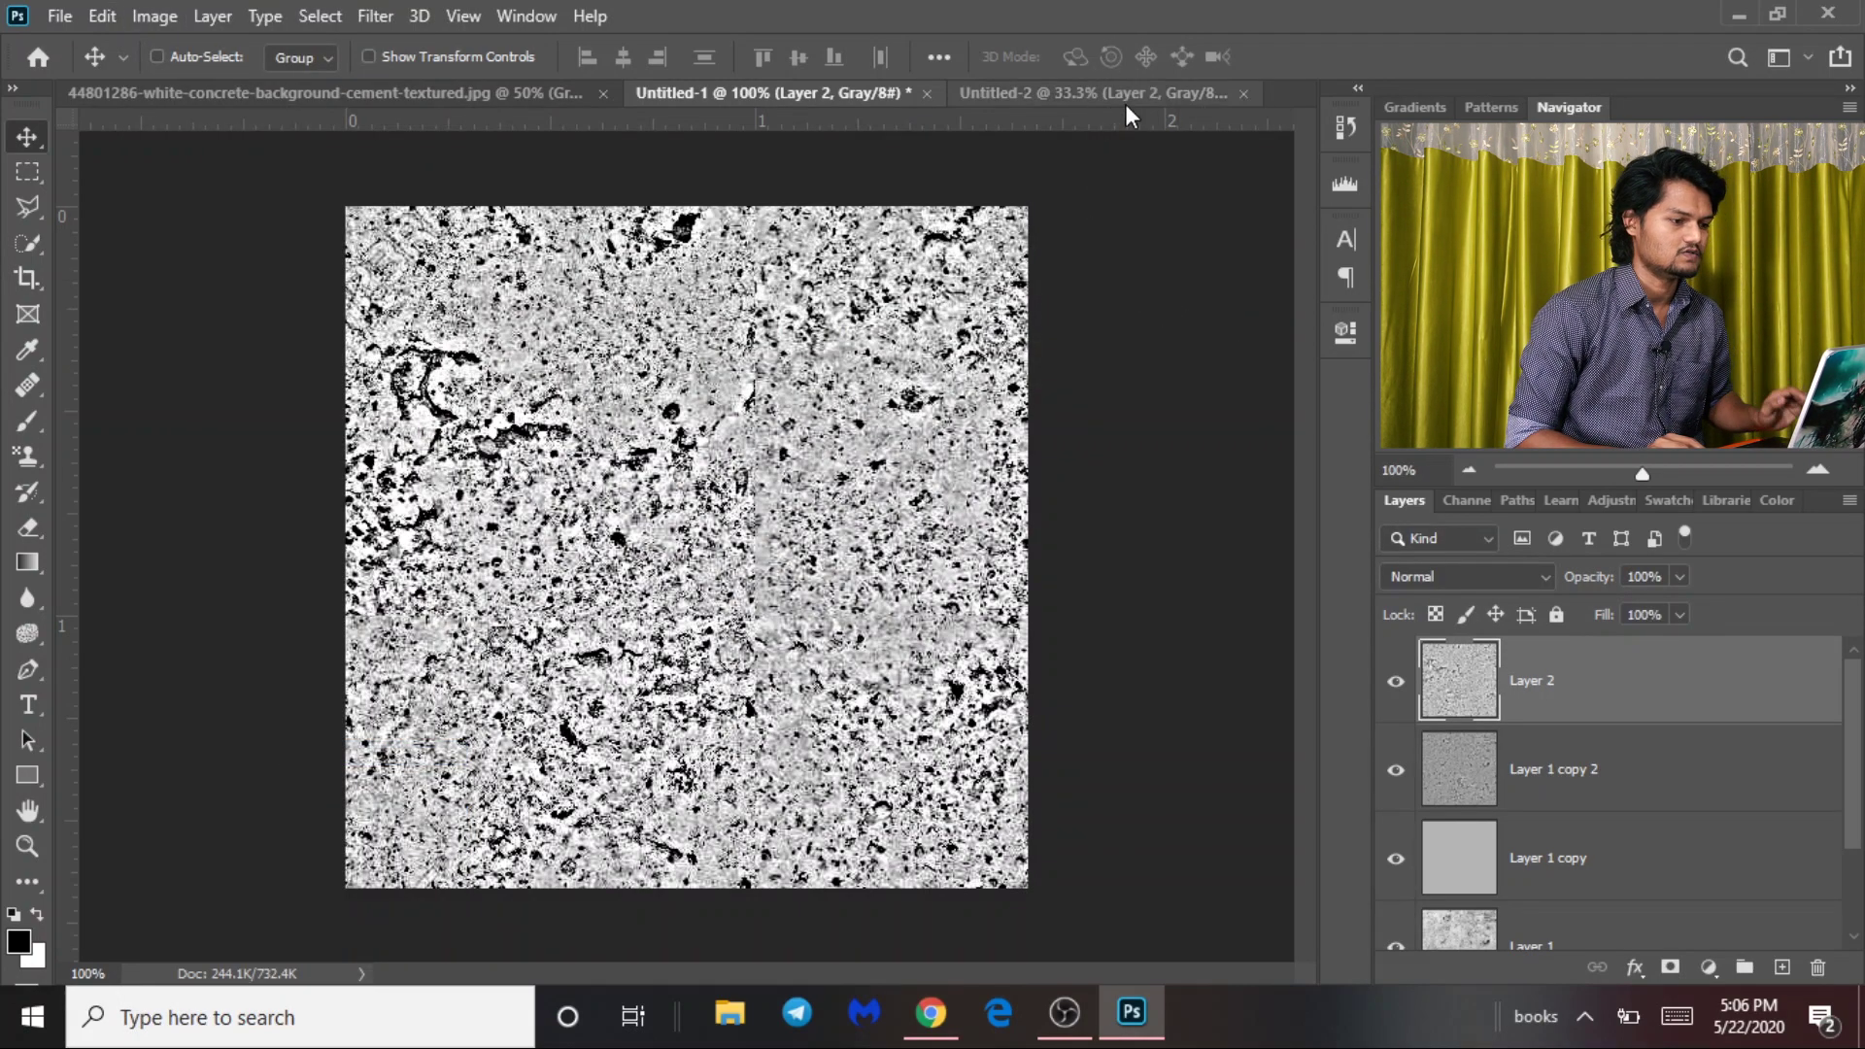
Fill Untitled-2's new Layer 2 with the concrete Pattern 10.
click(1117, 93)
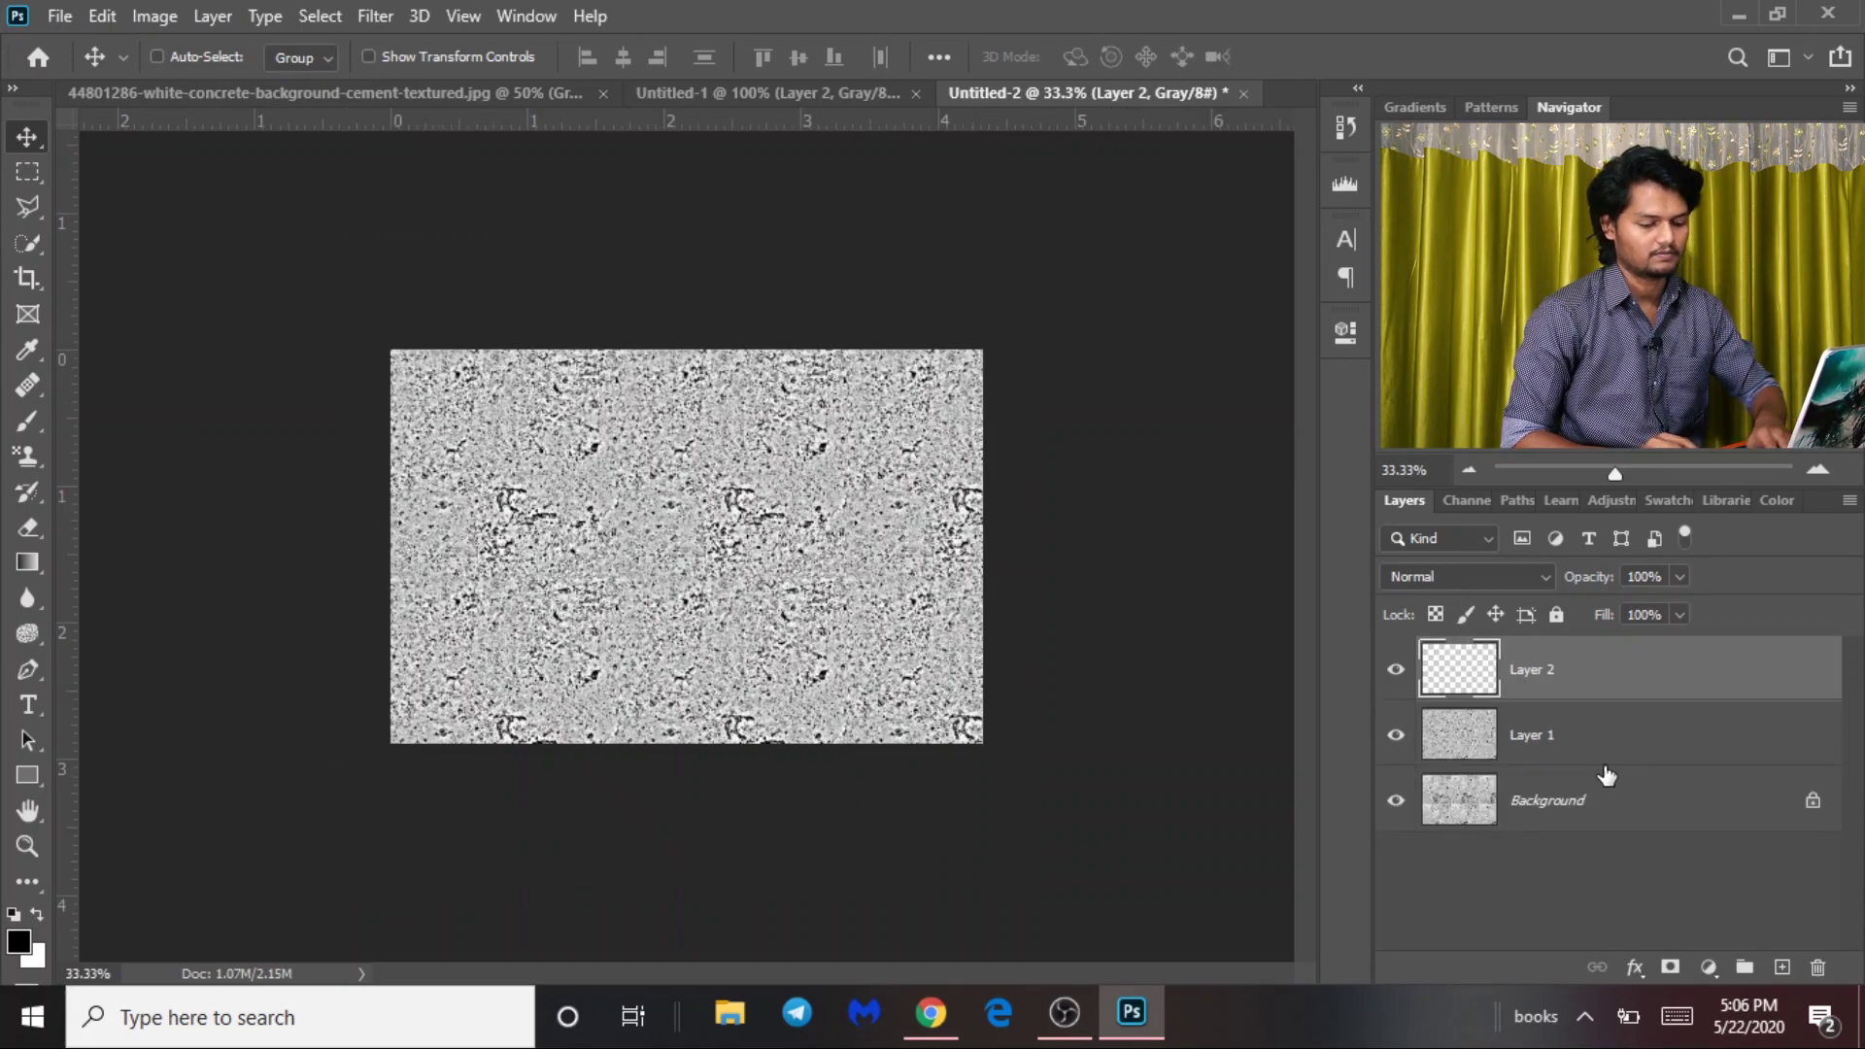
key(shift+F5)
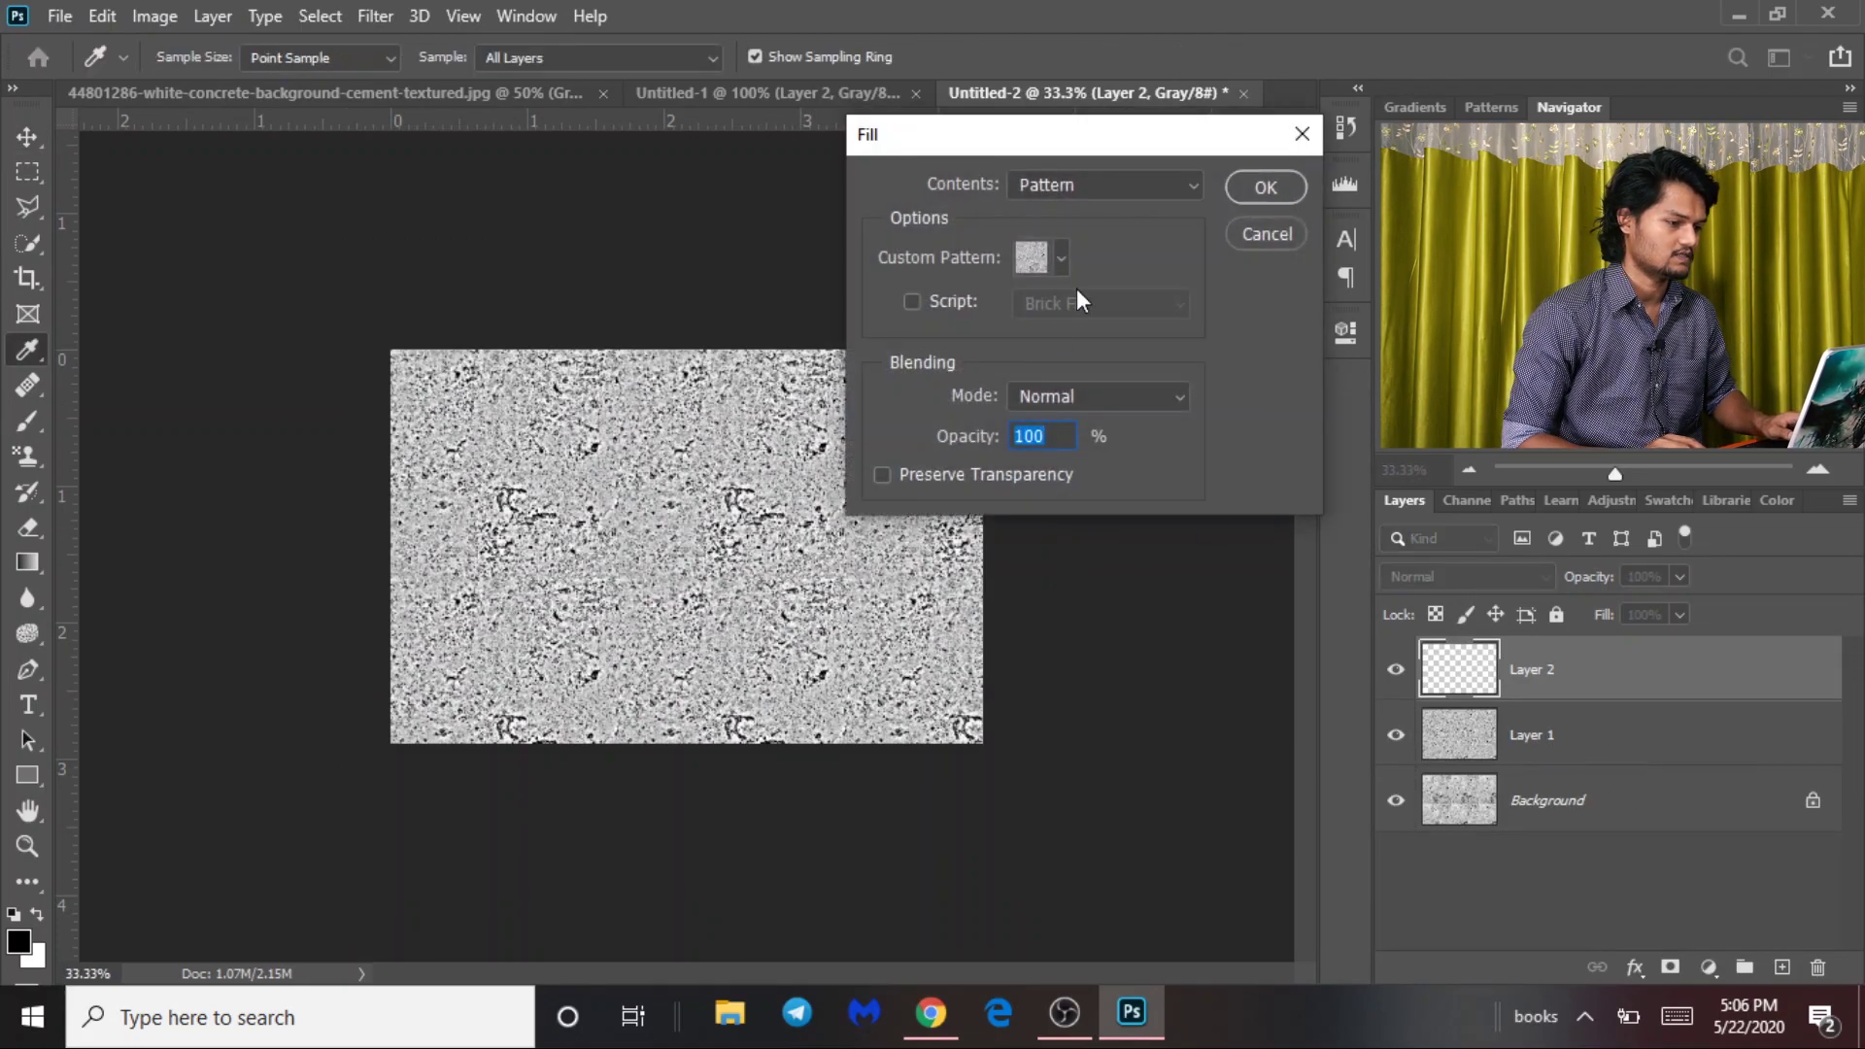
click(1062, 258)
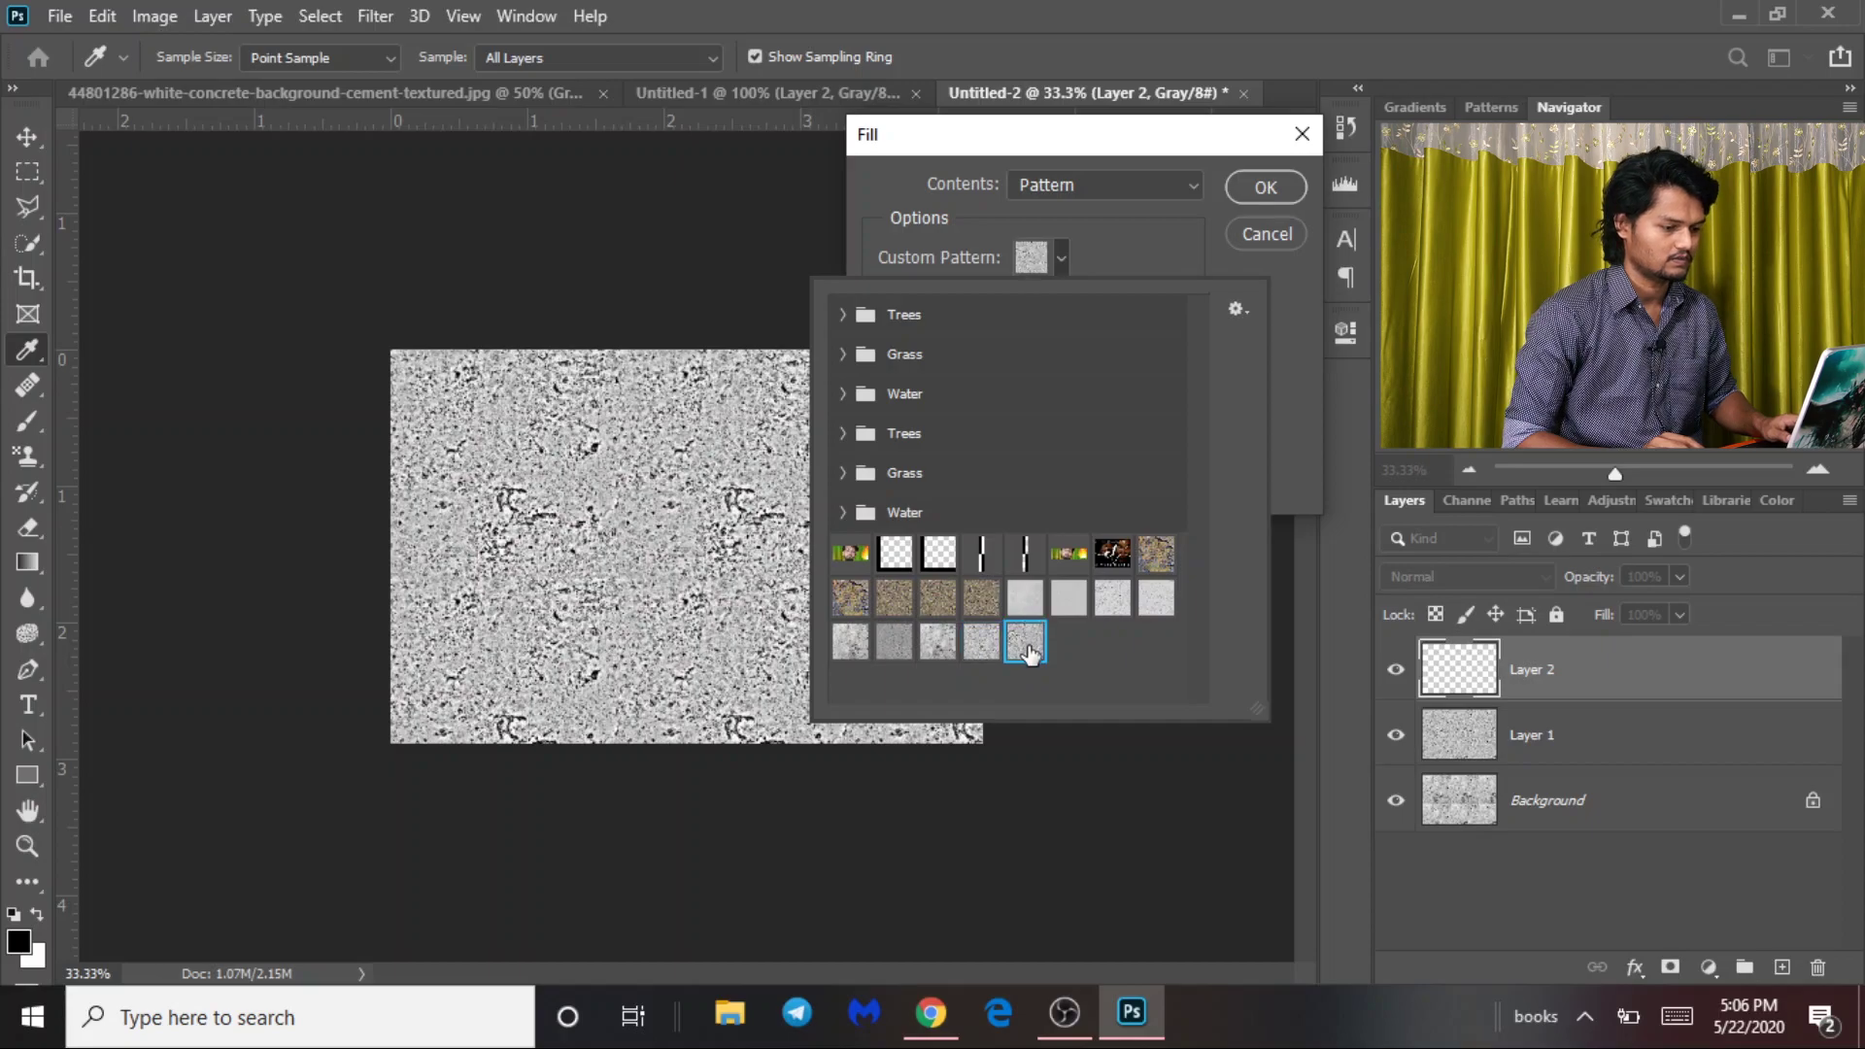
click(1279, 191)
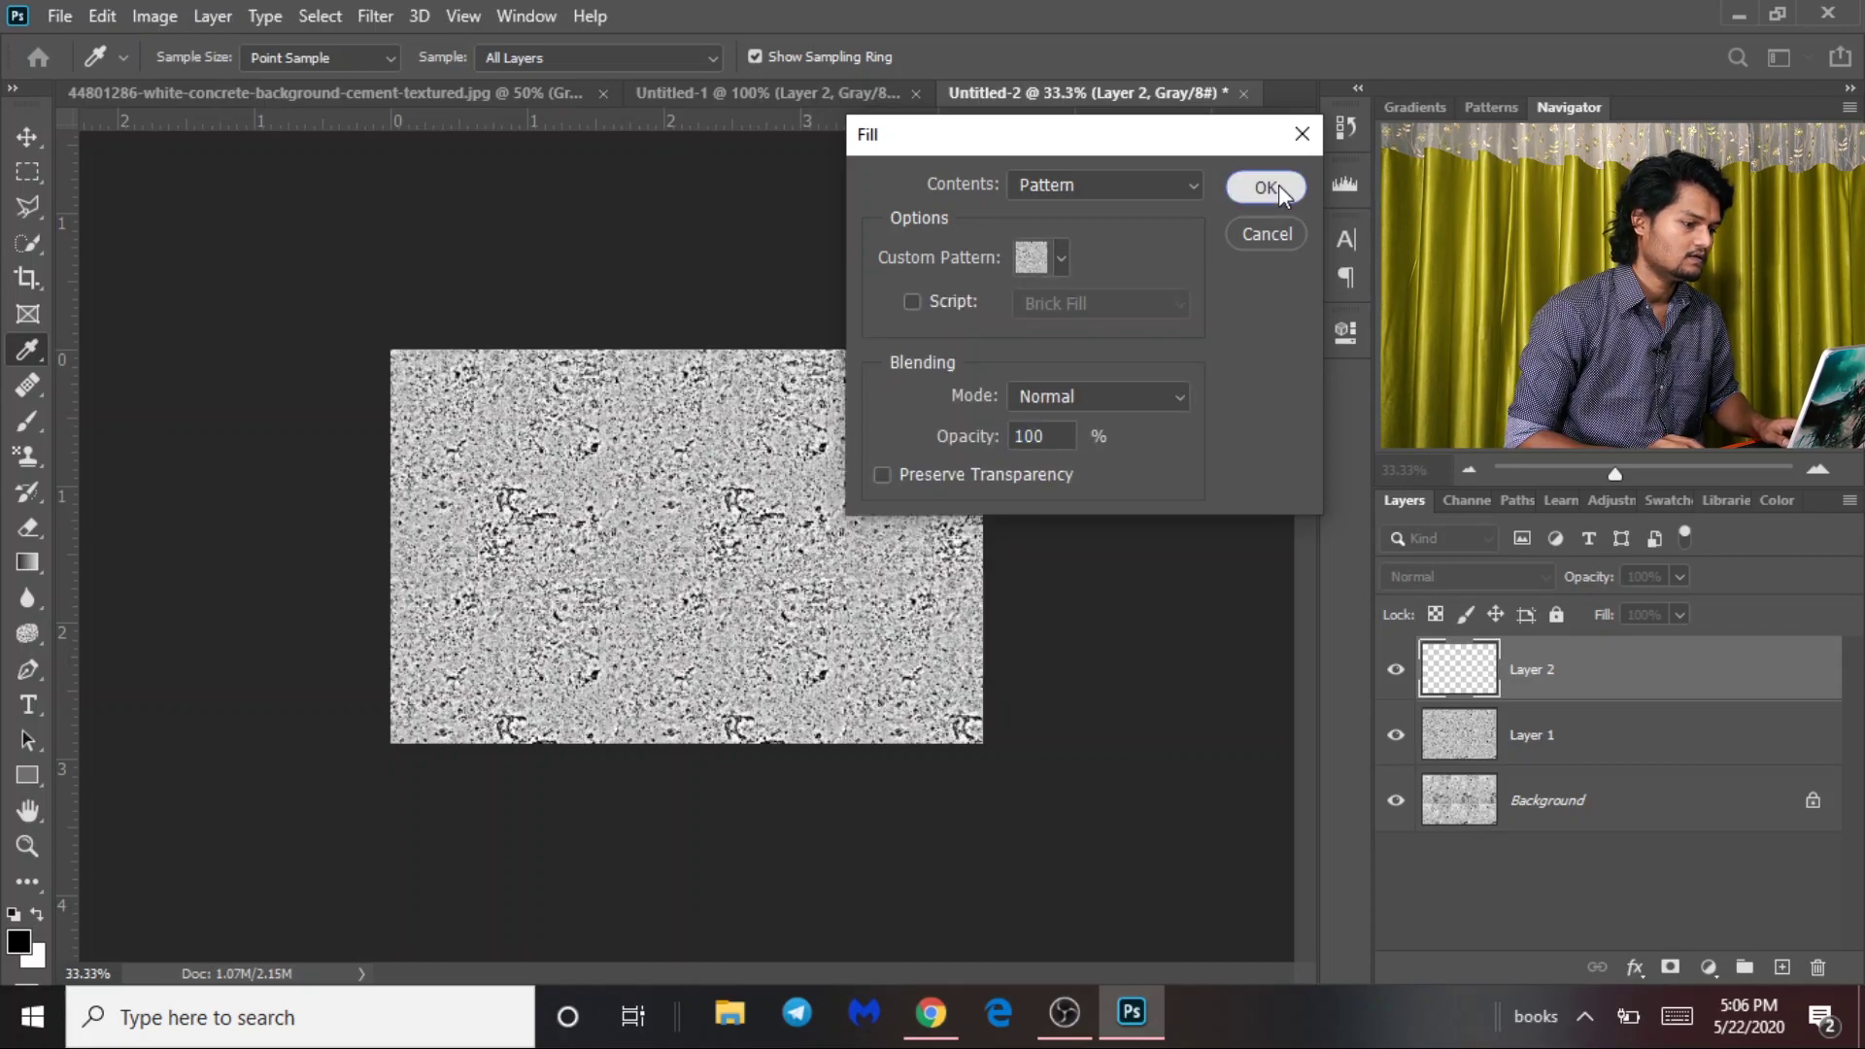
click(1280, 193)
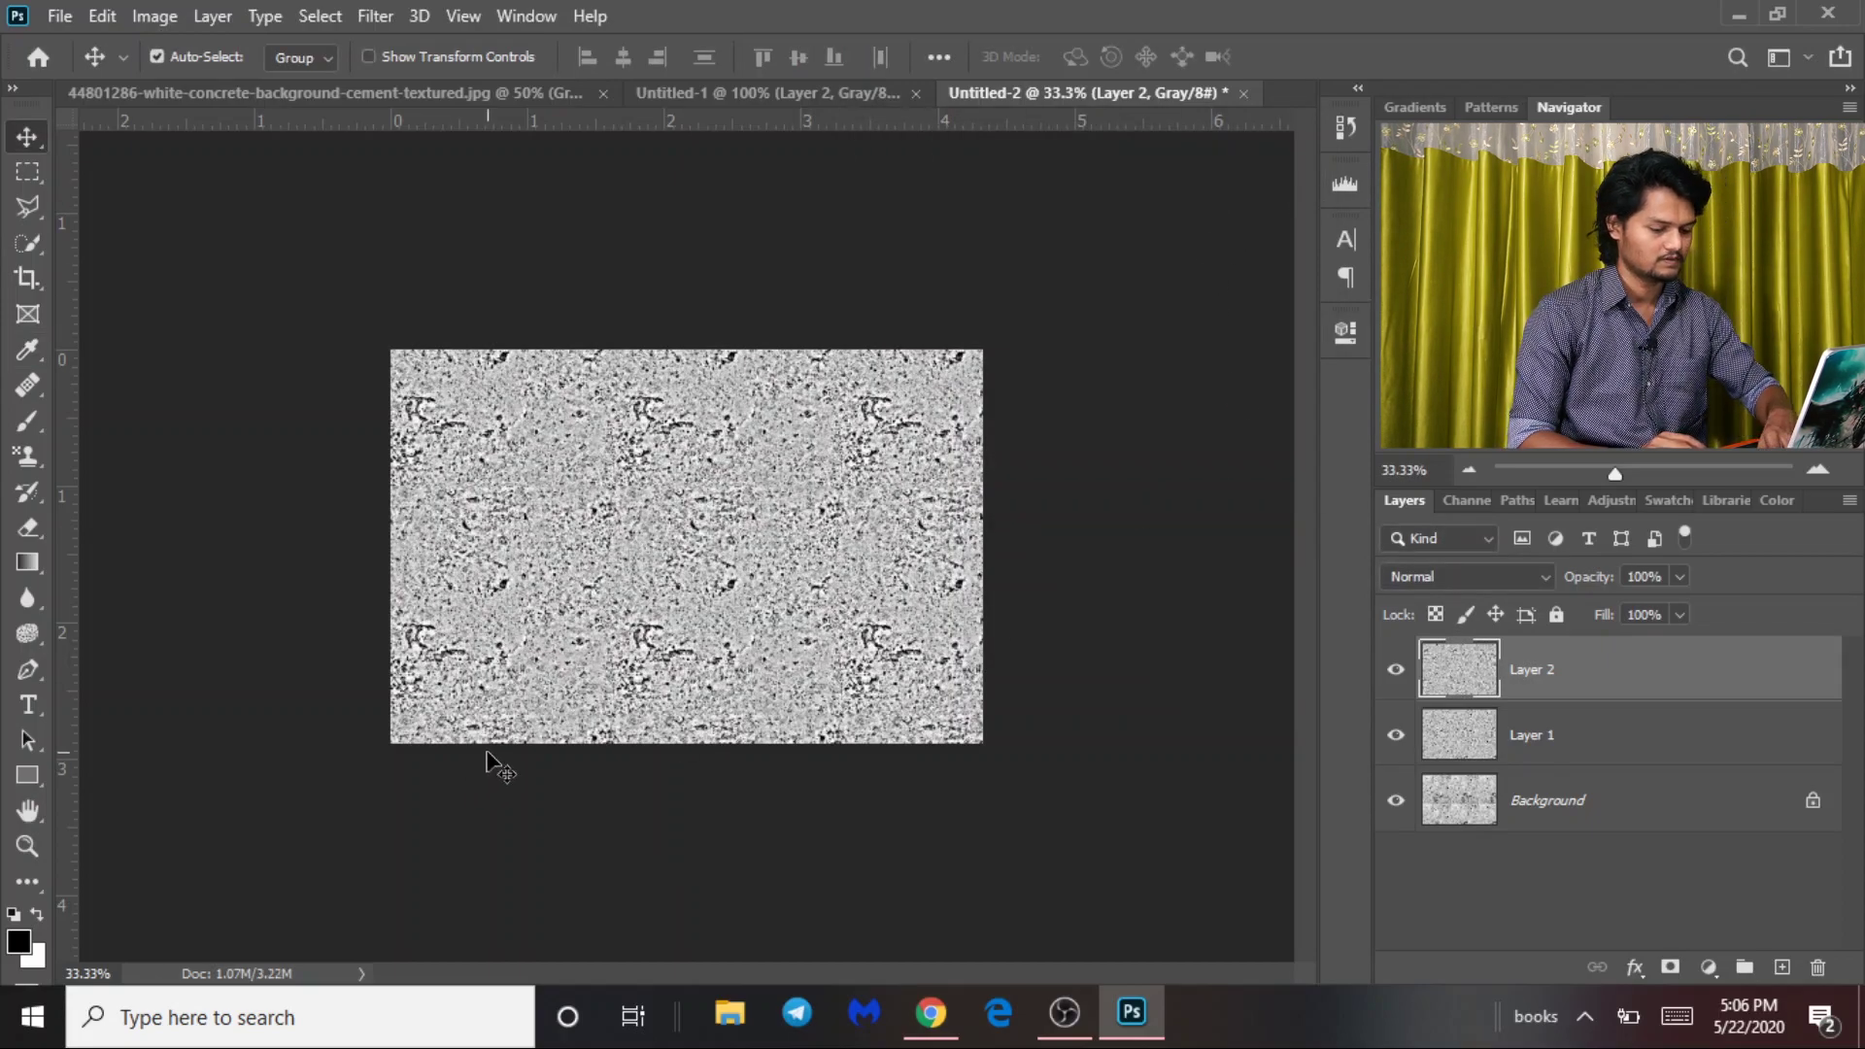
key(ctrl+plus)
key(ctrl+plus)
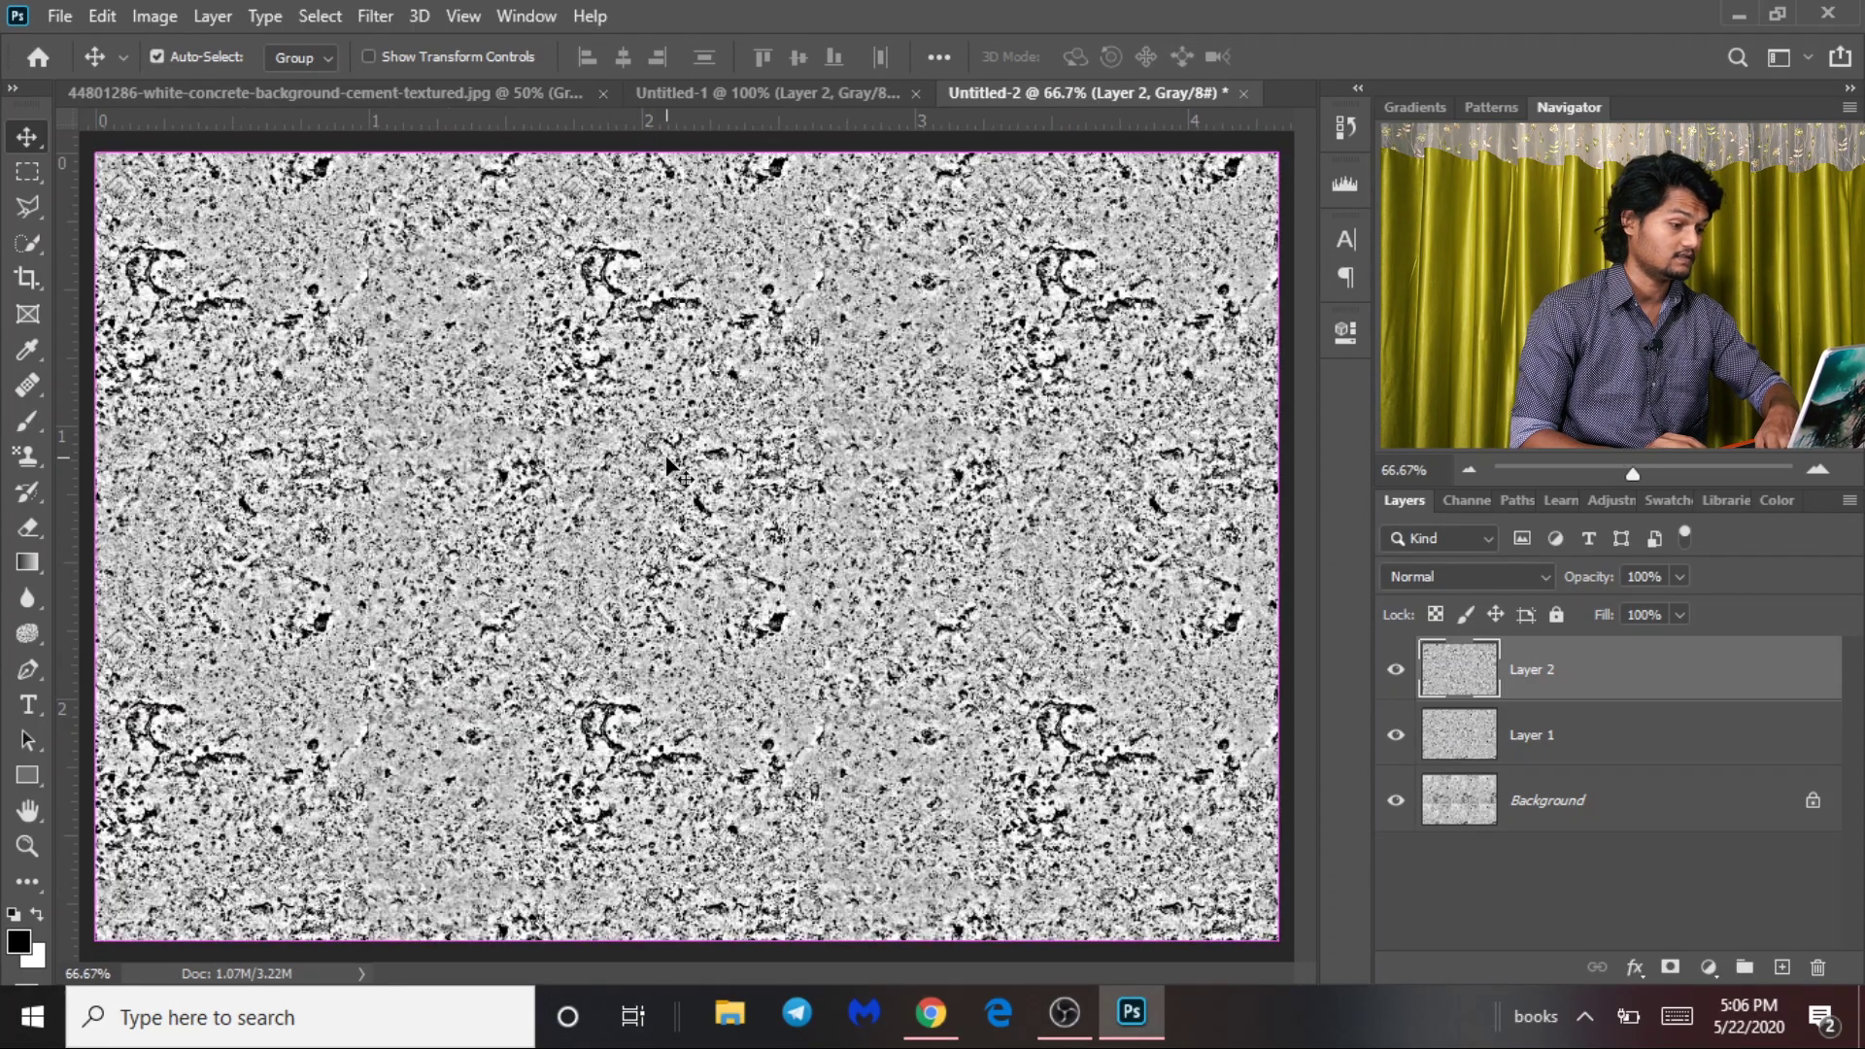
key(ctrl+plus)
key(ctrl+plus)
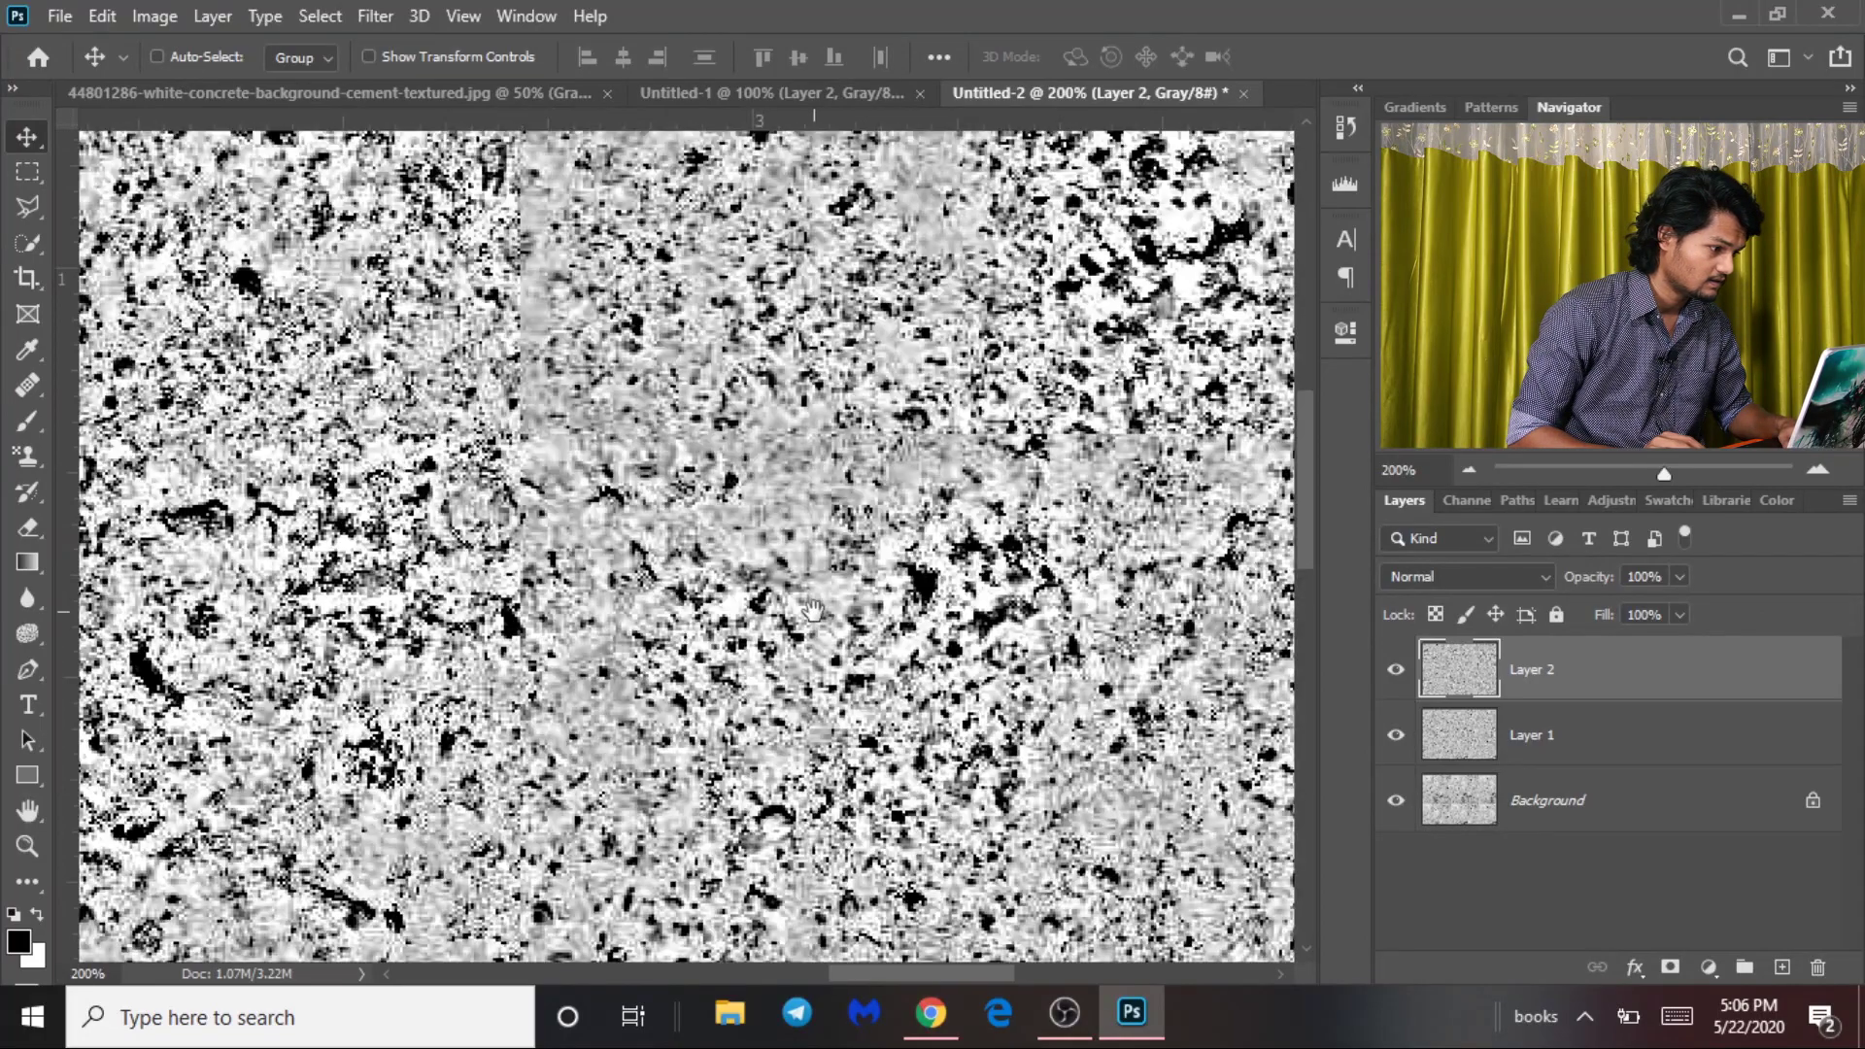
scroll(526, 531, up, 3)
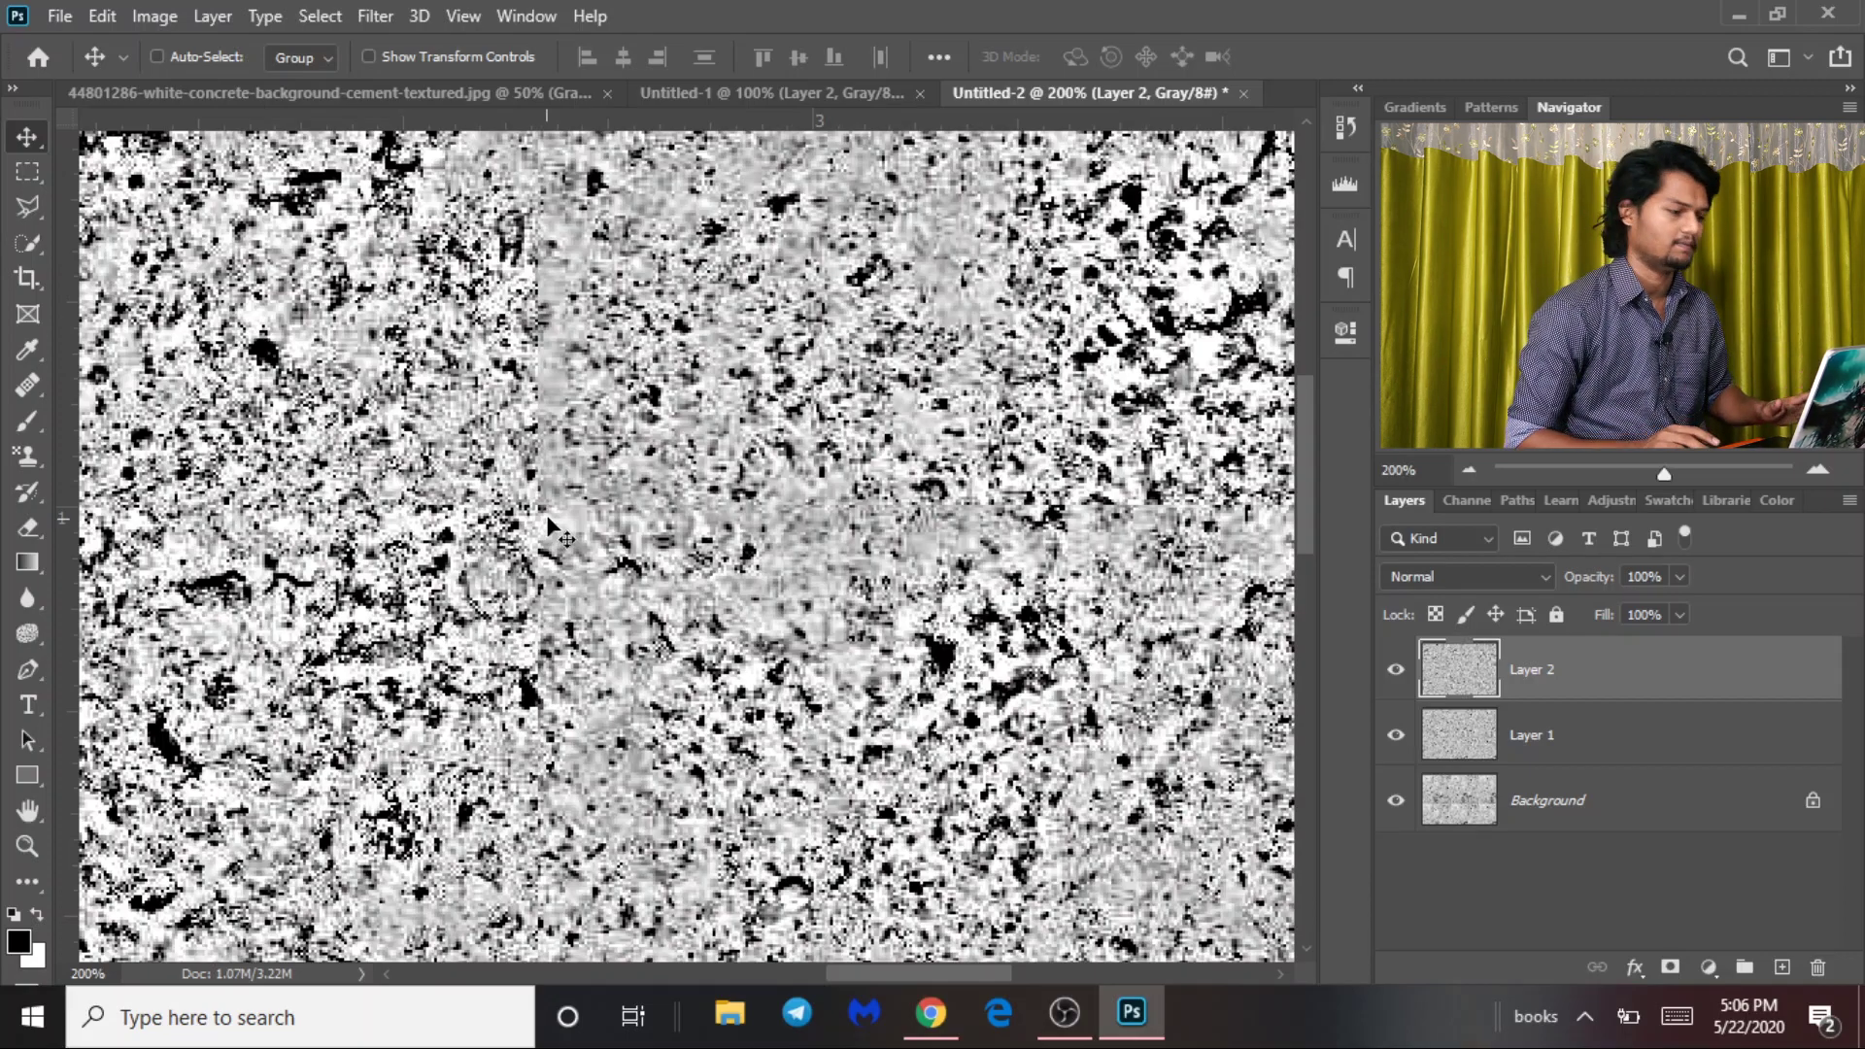
scroll(559, 529, down, 1)
scroll(544, 496, up, 1)
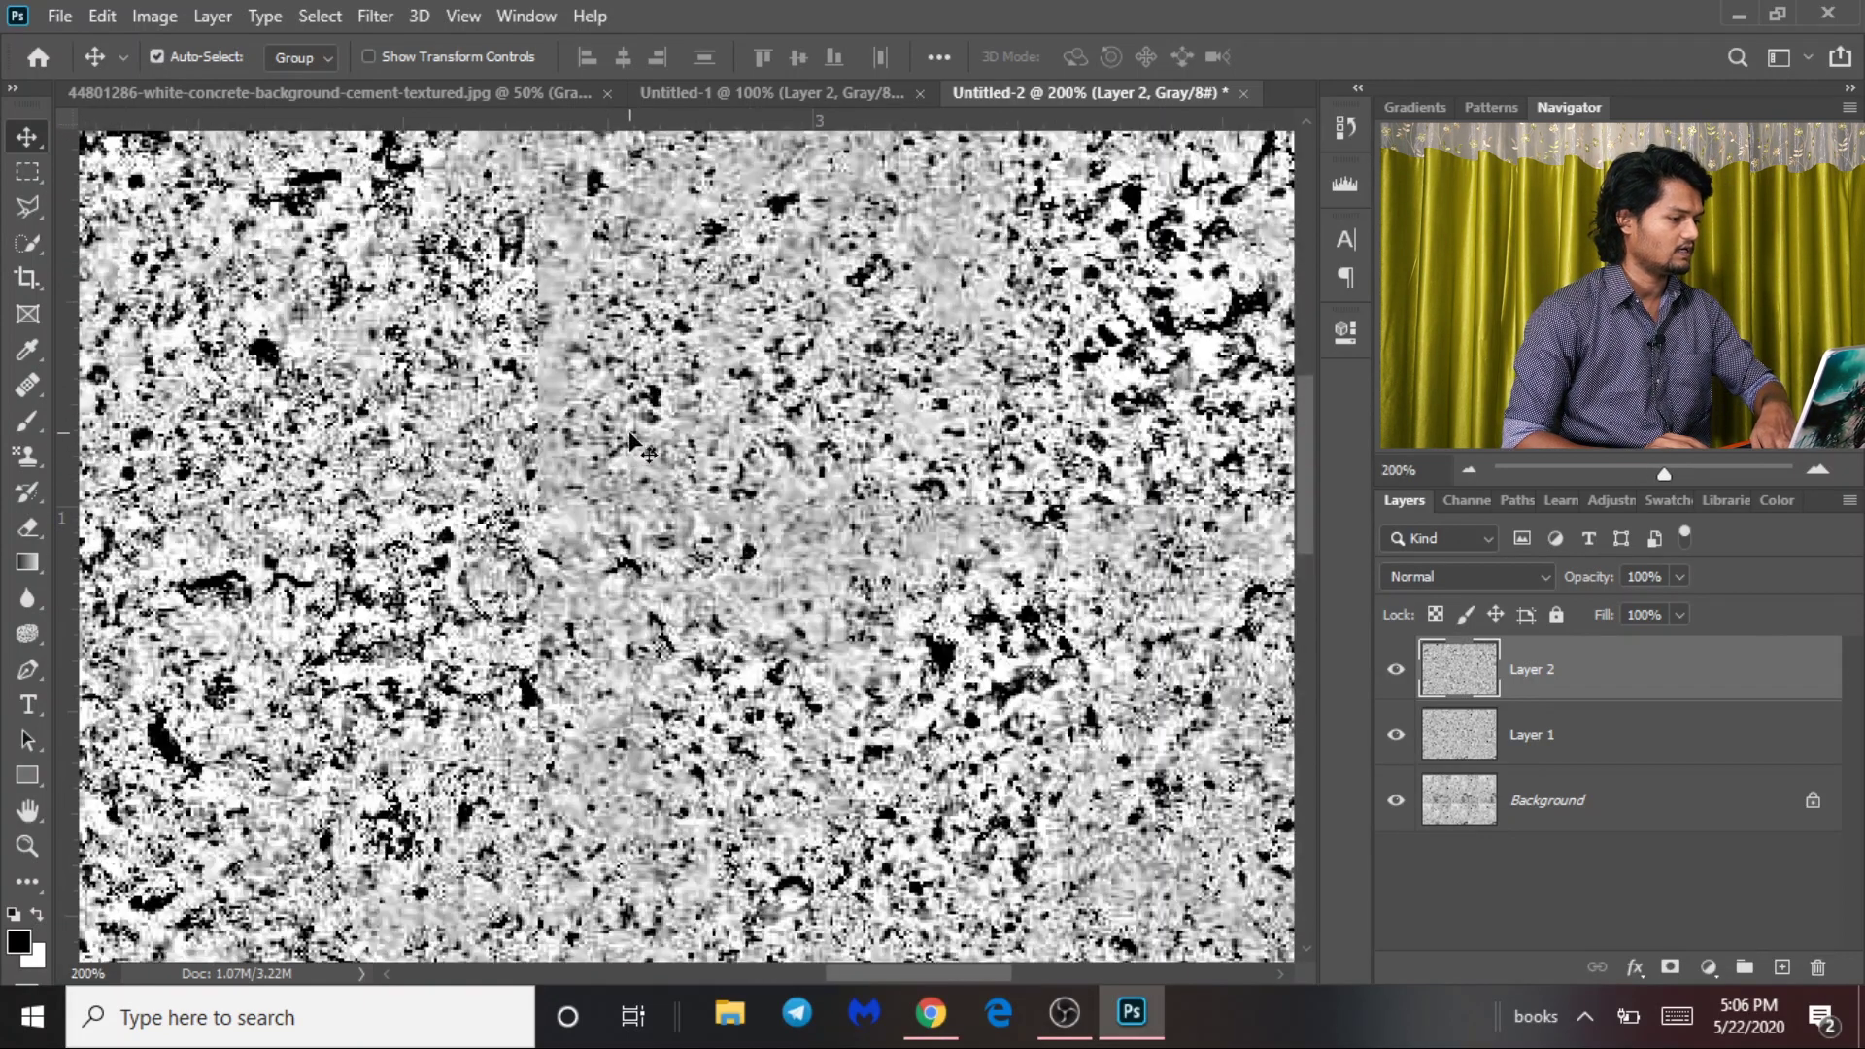
scroll(668, 420, up, 1)
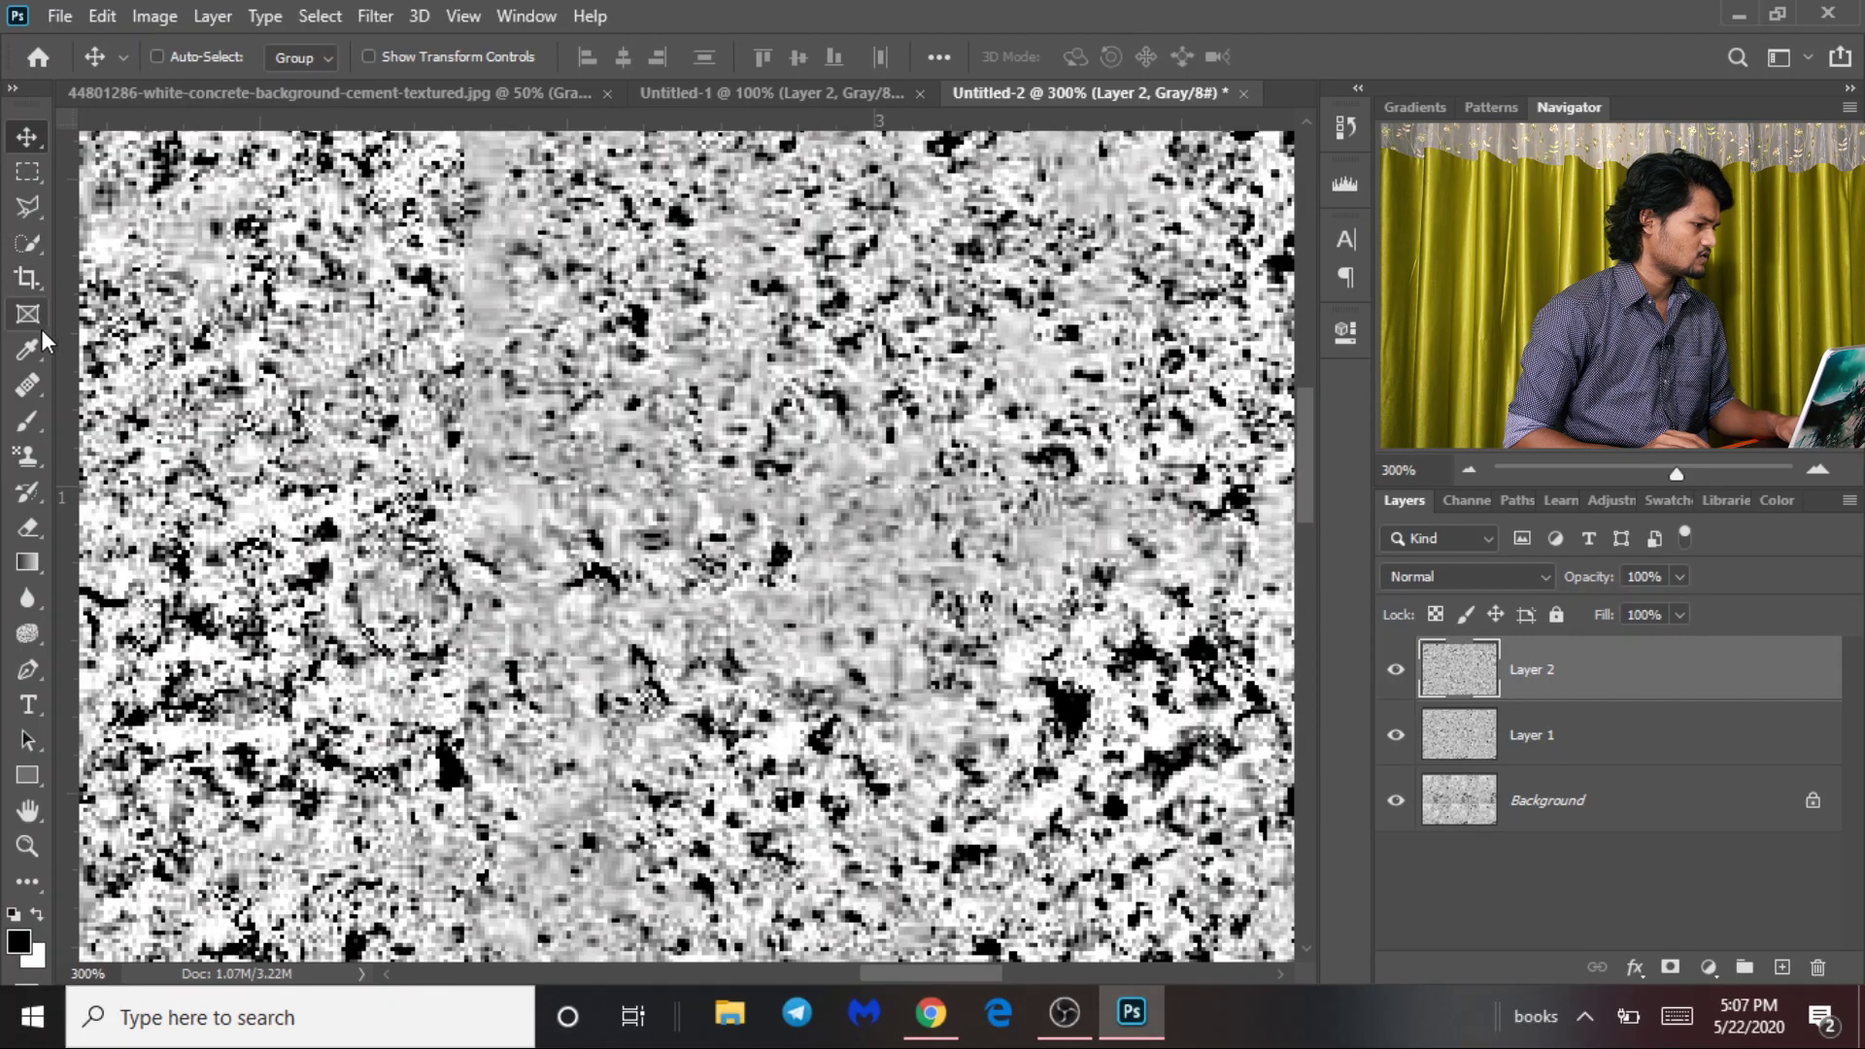
click(30, 459)
Switch to the Clone Stamp tool with a smaller brush size.
right_click(30, 458)
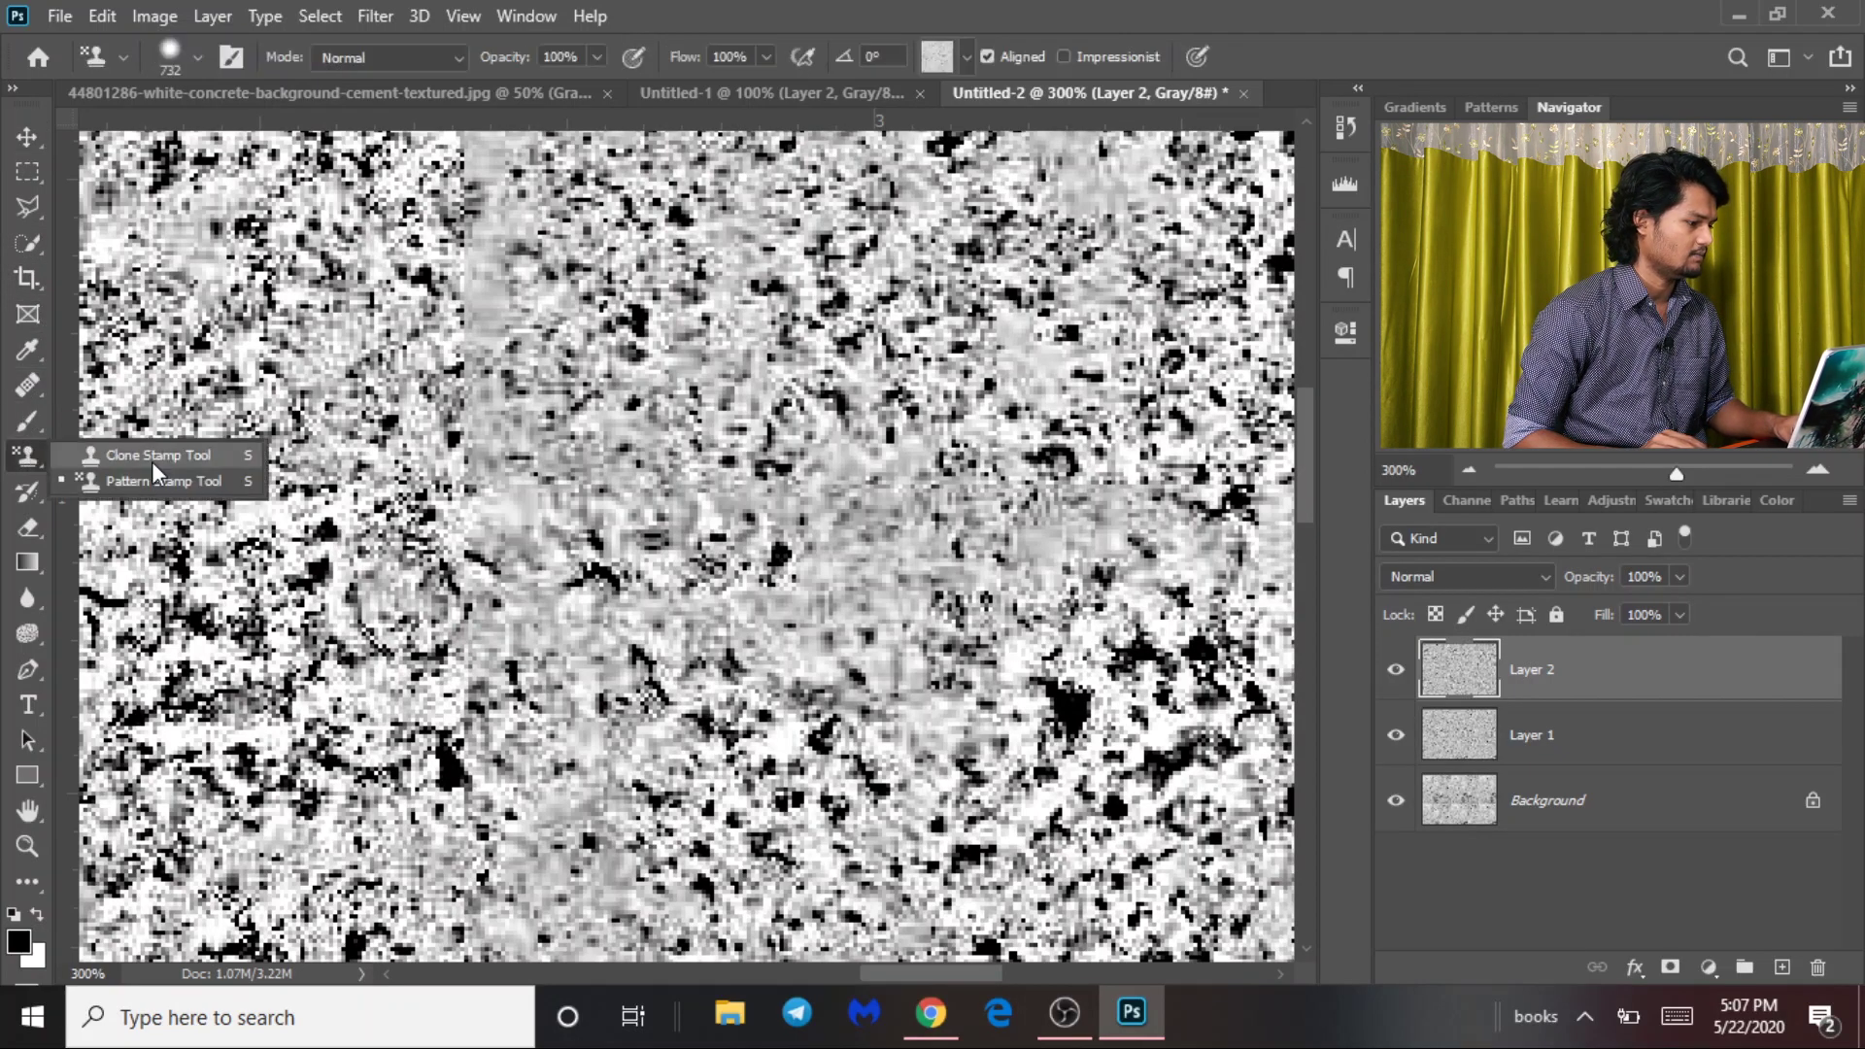
click(97, 449)
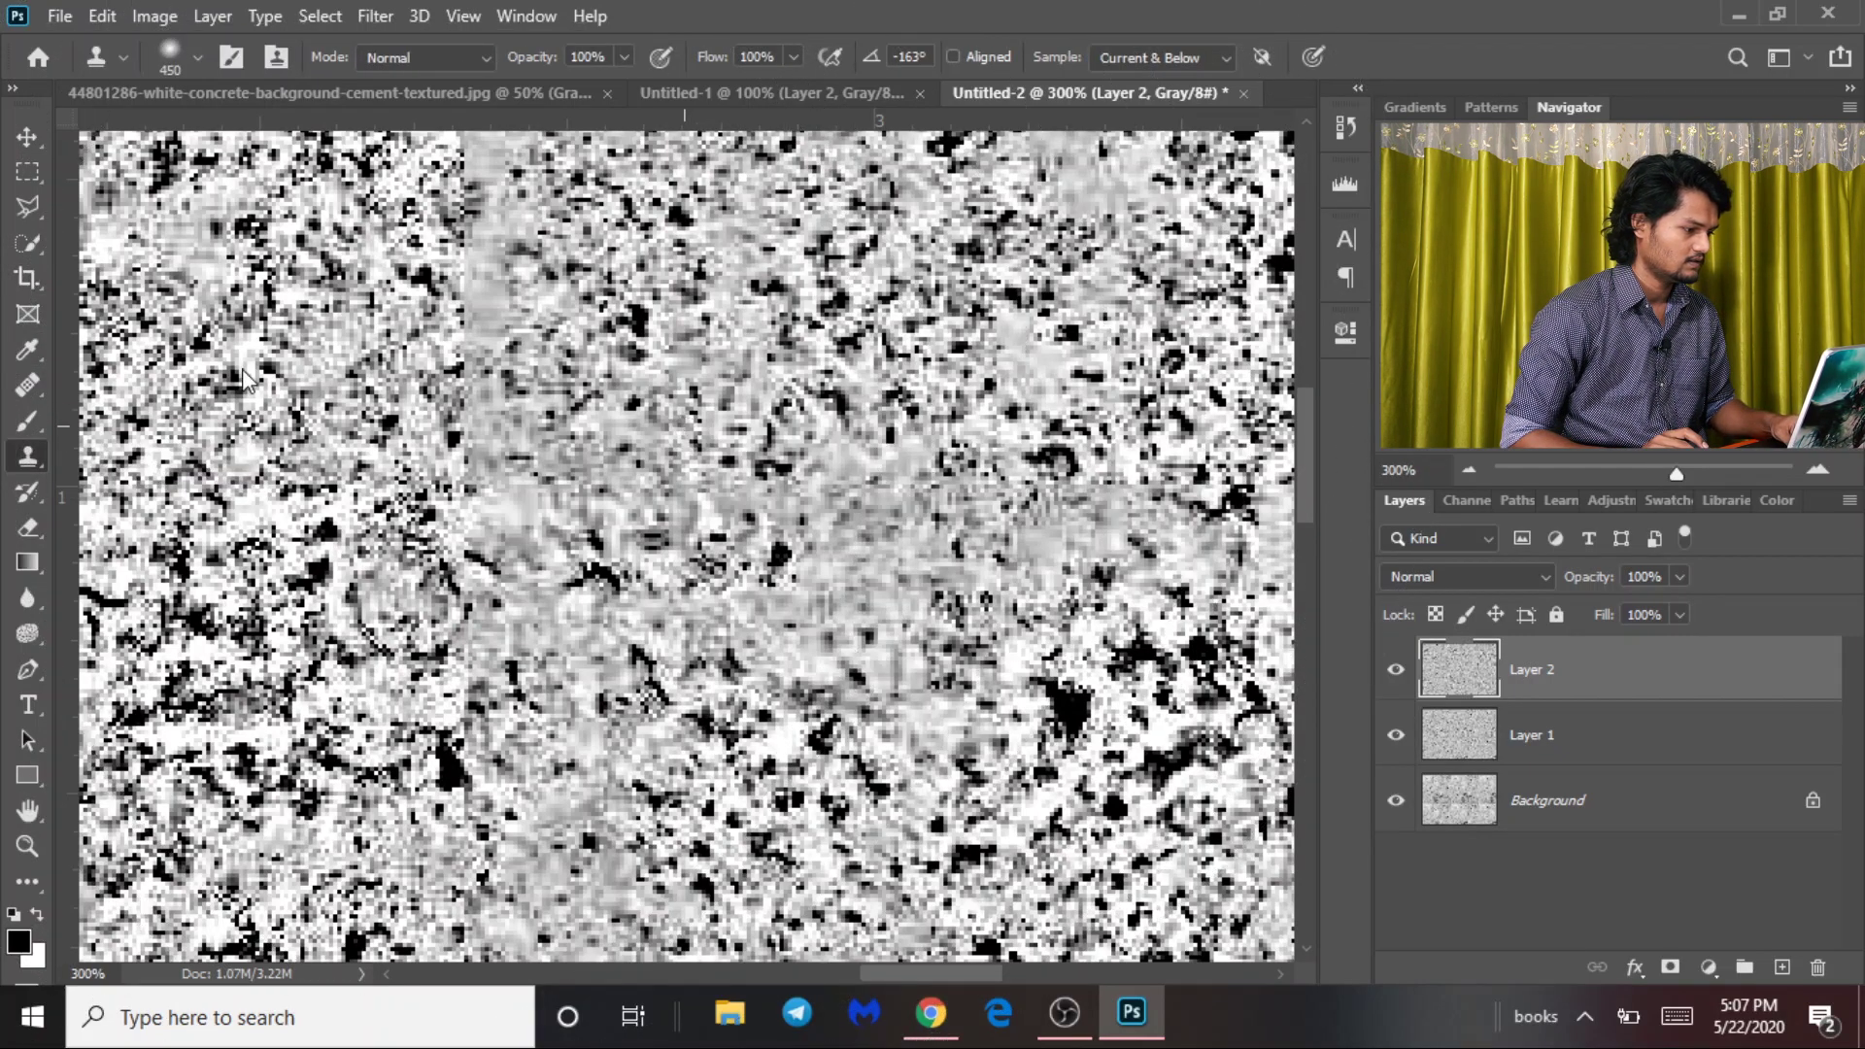
alt+right_click(774, 544)
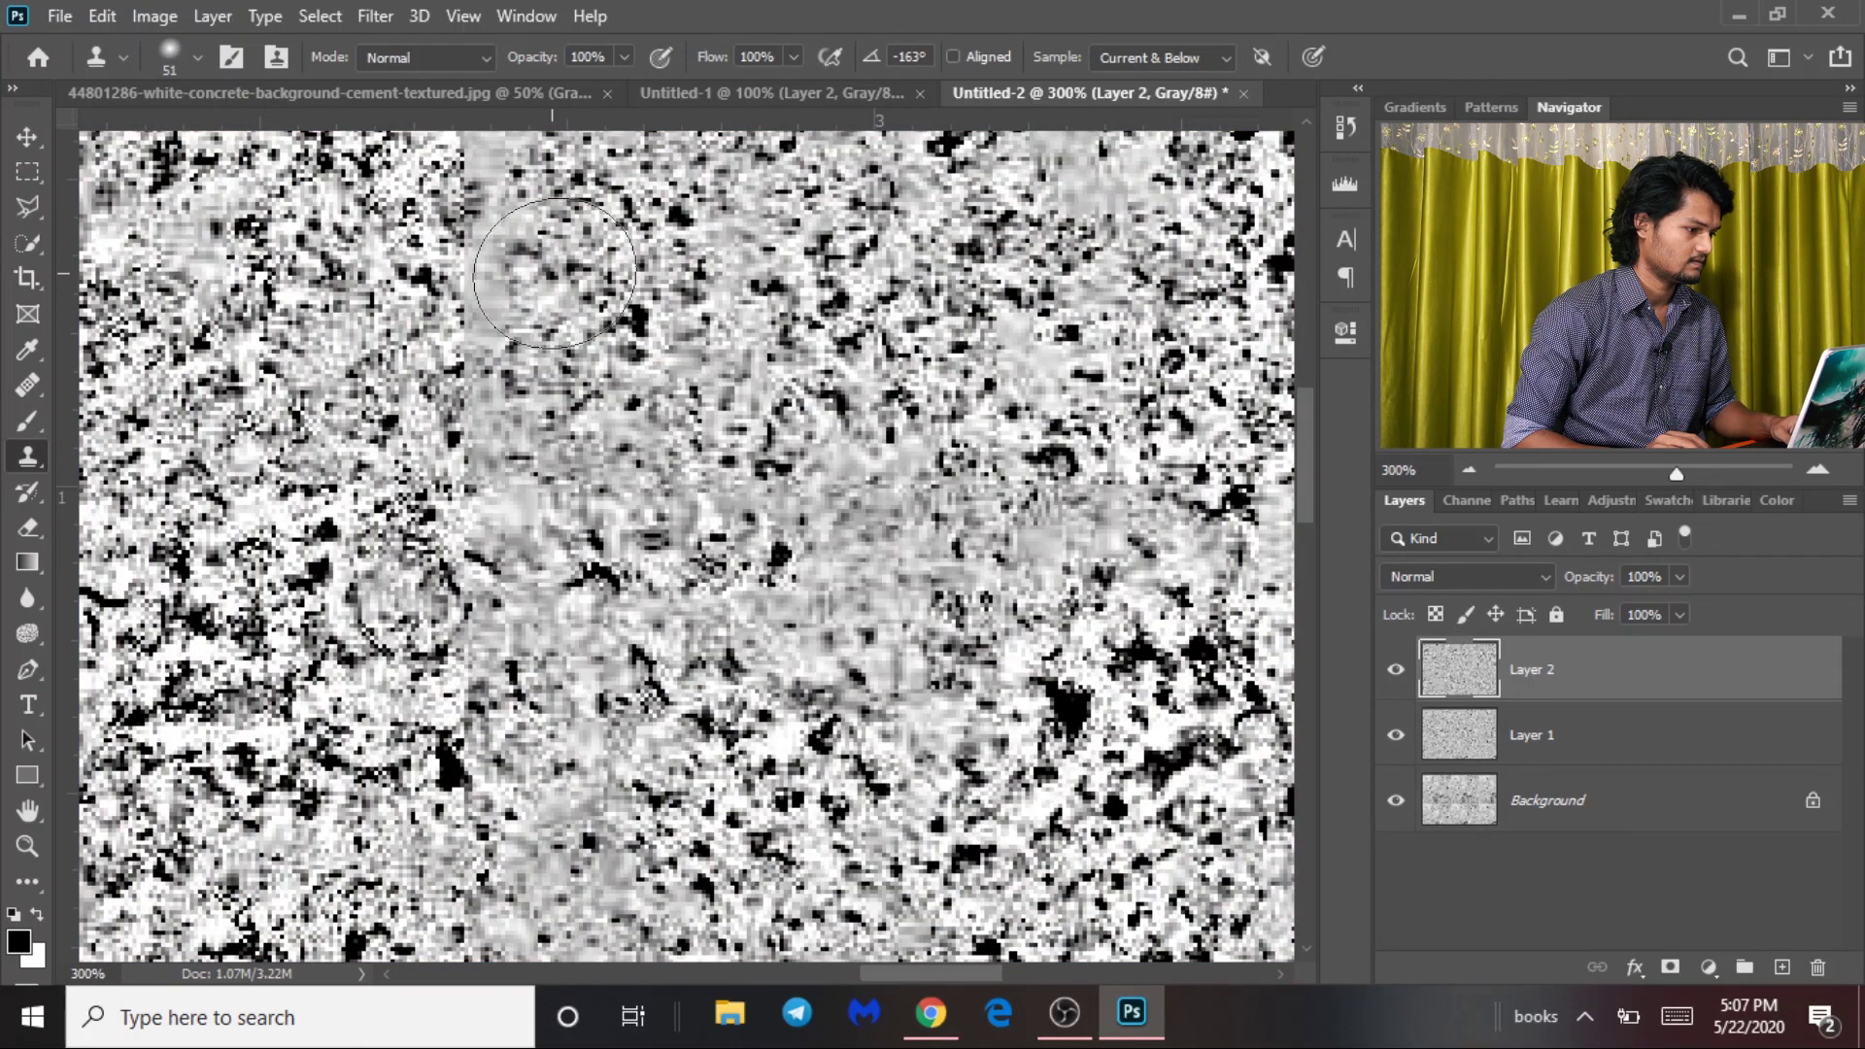
click(789, 392)
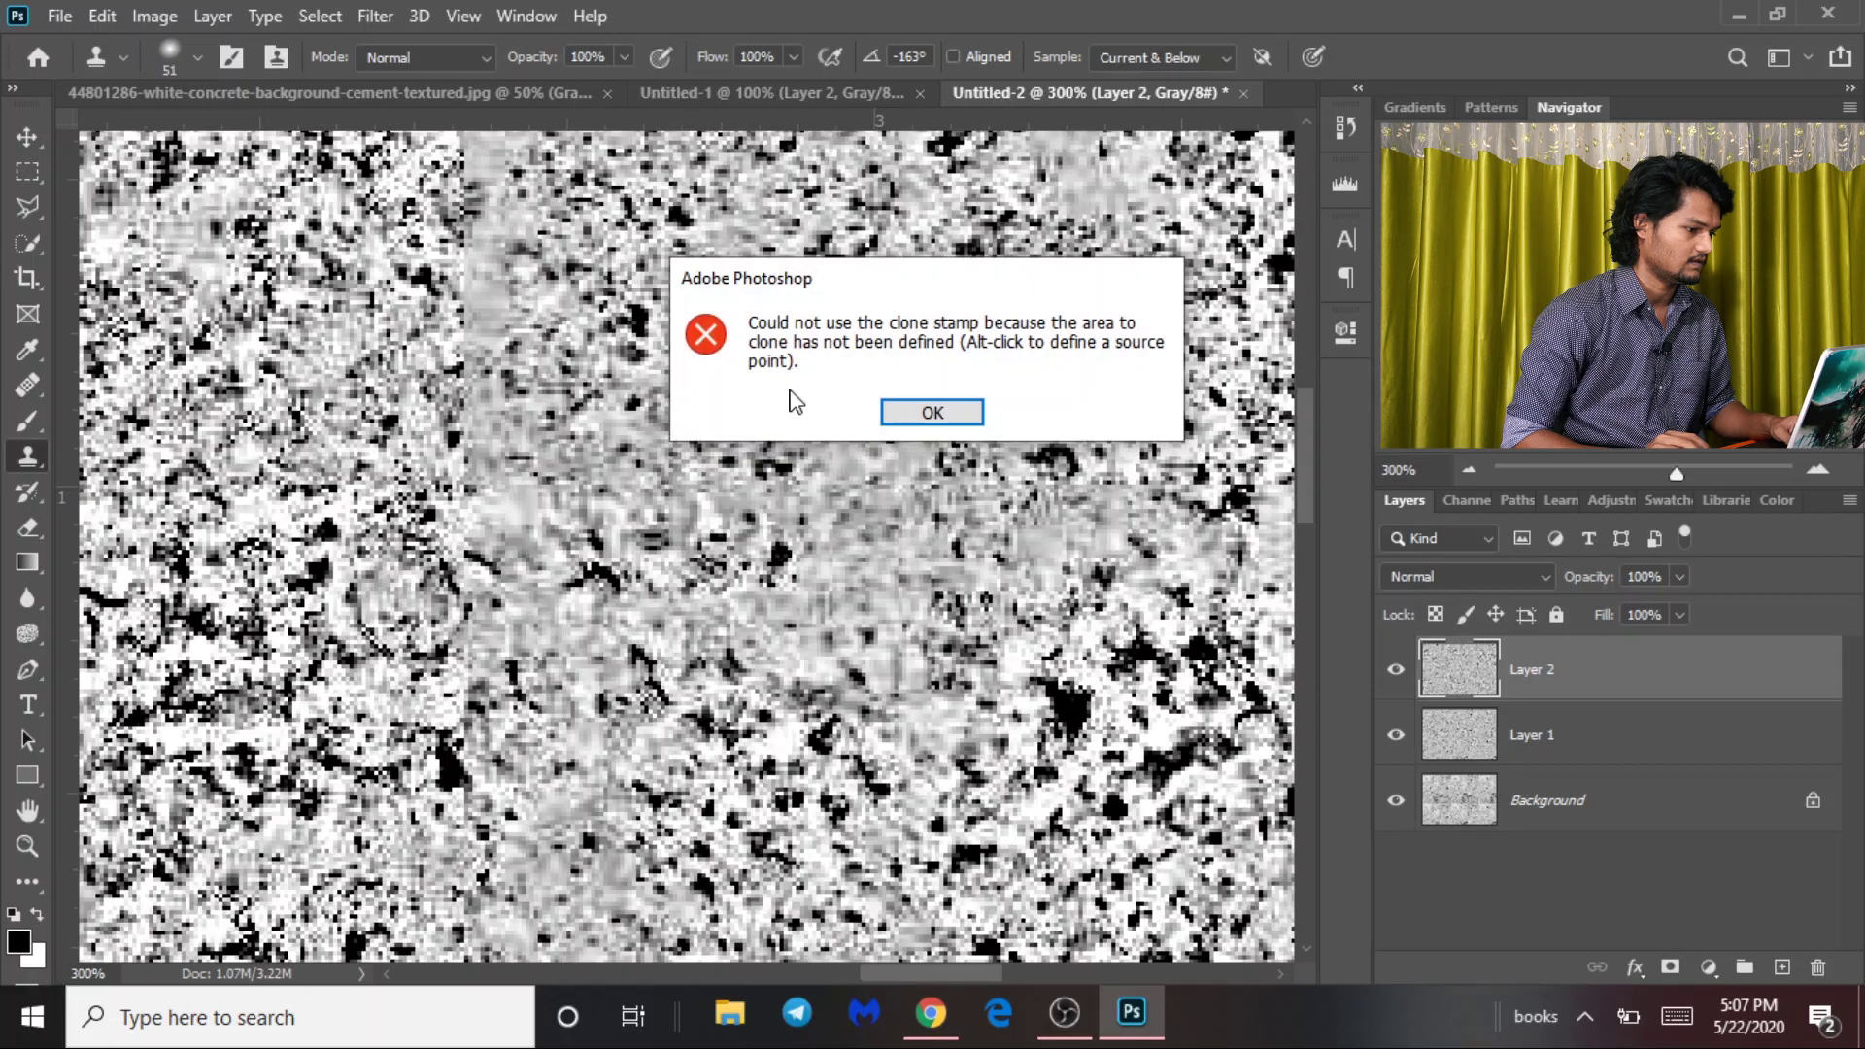
Clone concrete texture over the vertical tile seam and nearby seams.
click(932, 412)
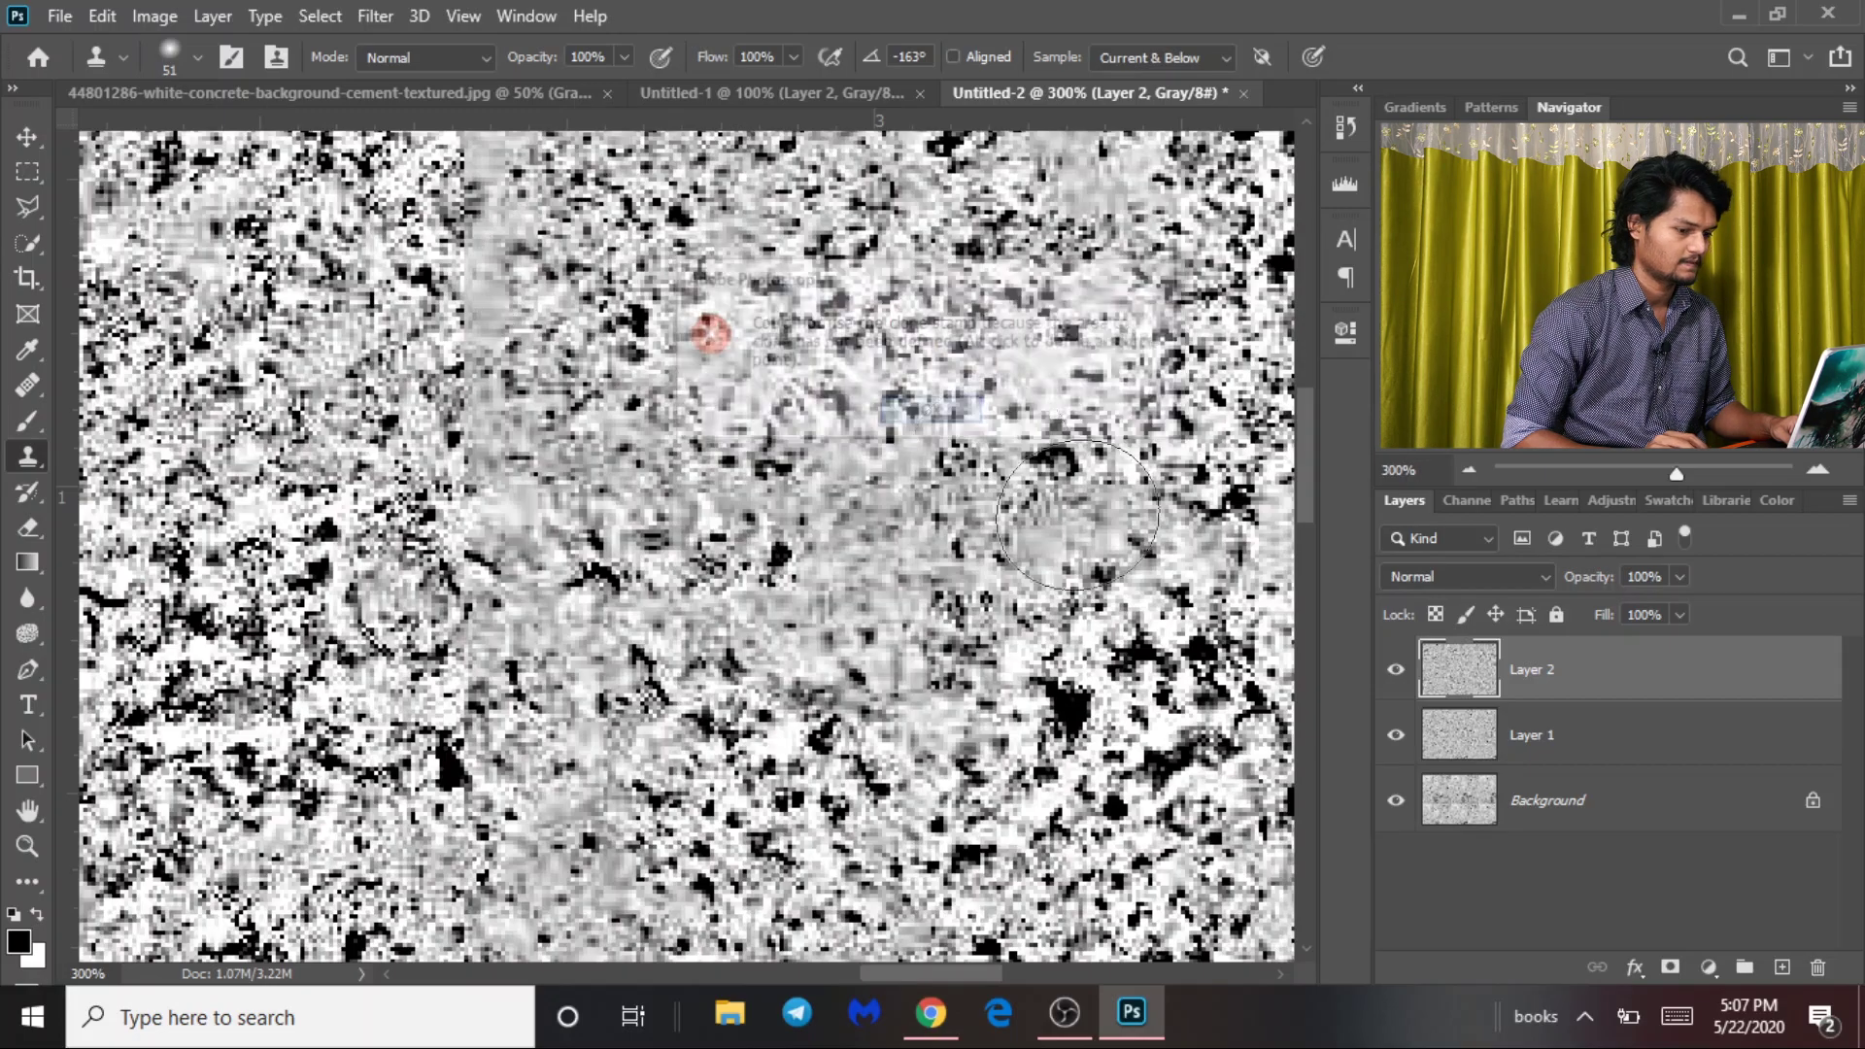
alt+click(497, 284)
drag(497, 284, 449, 768)
drag(563, 408, 708, 287)
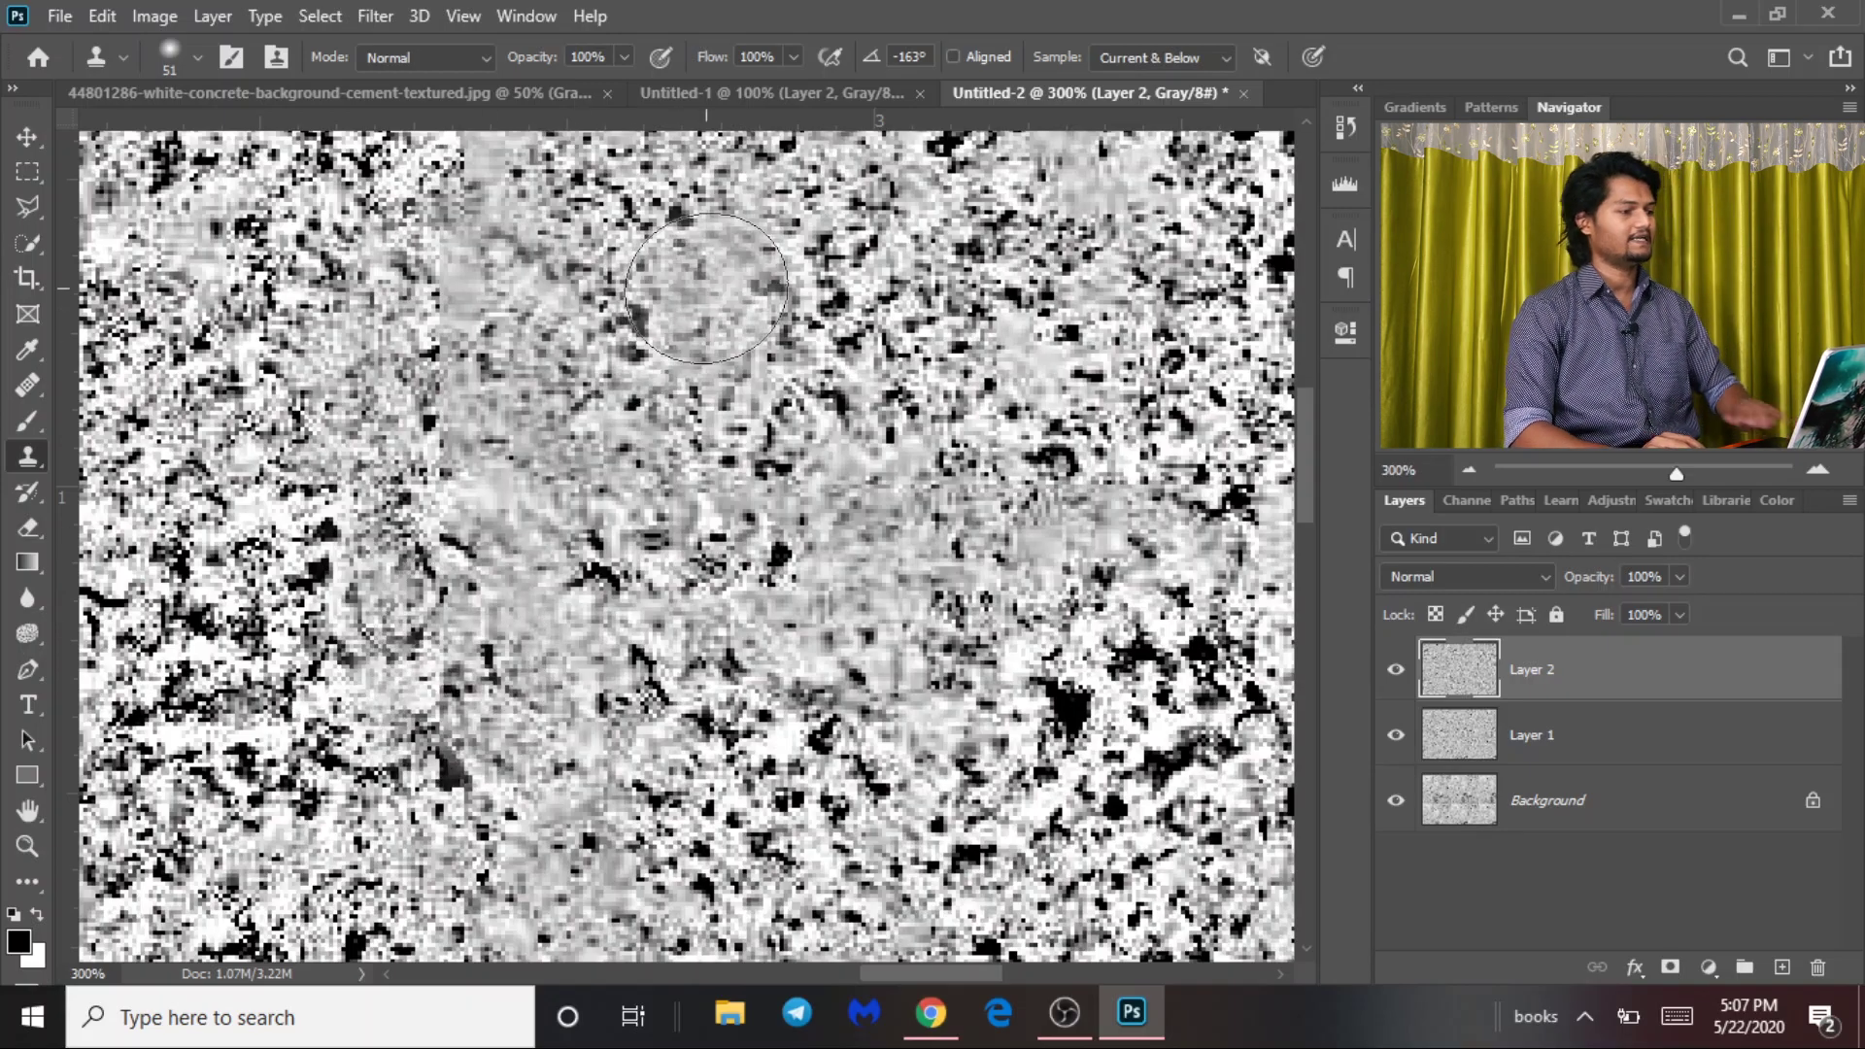